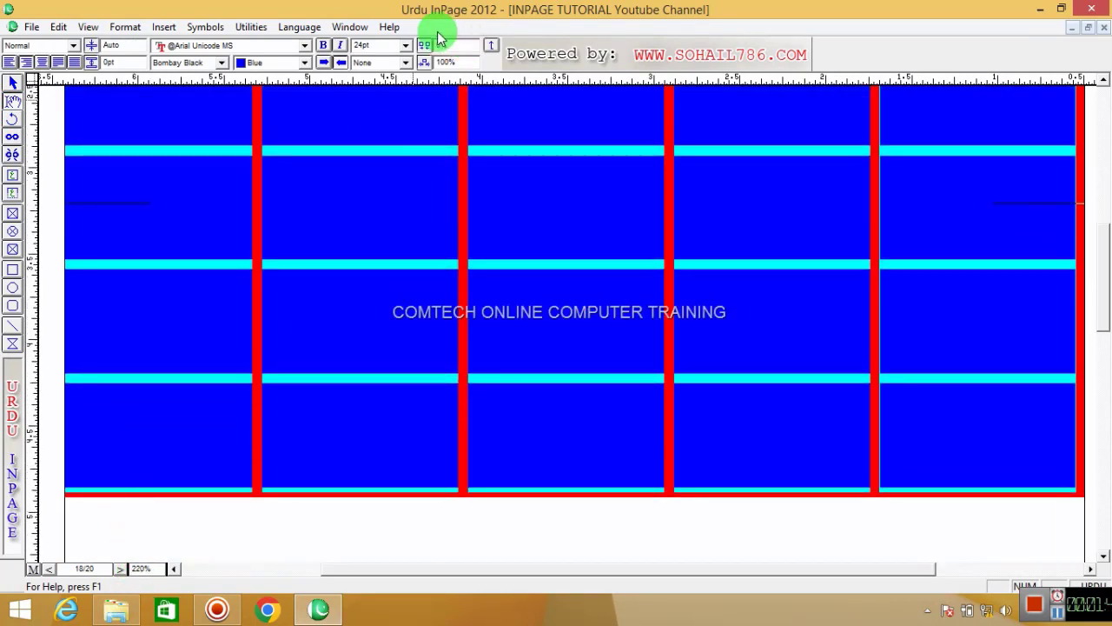
Set the selected table's font size to 24pt and its cell border width to 1pt
{"action": "left_click", "coordinate": [403, 44]}
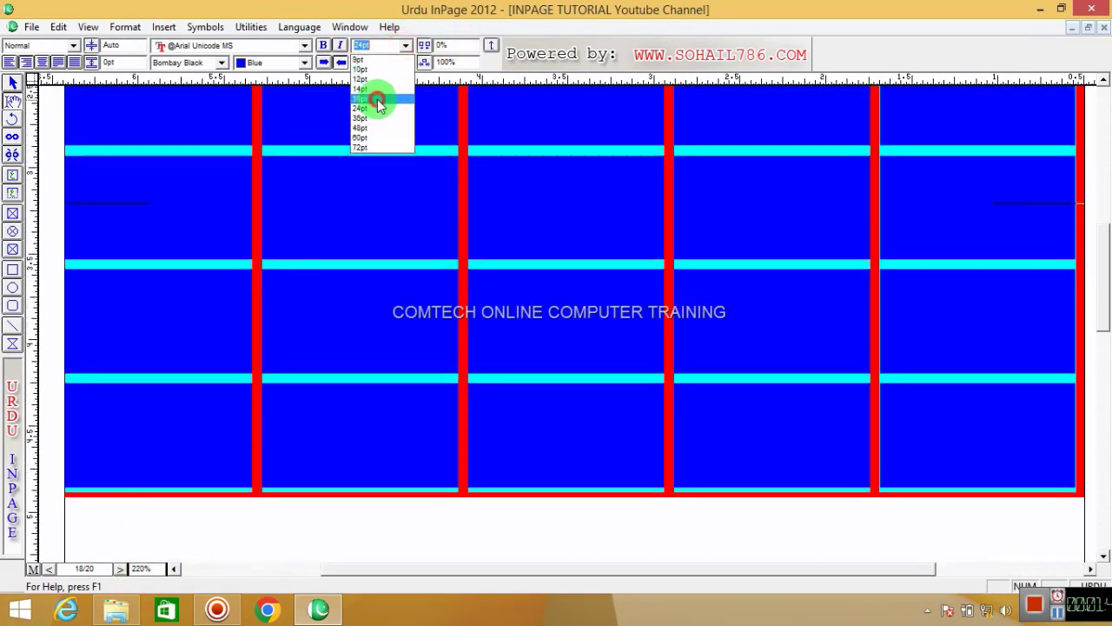
{"action": "left_click", "coordinate": [379, 116]}
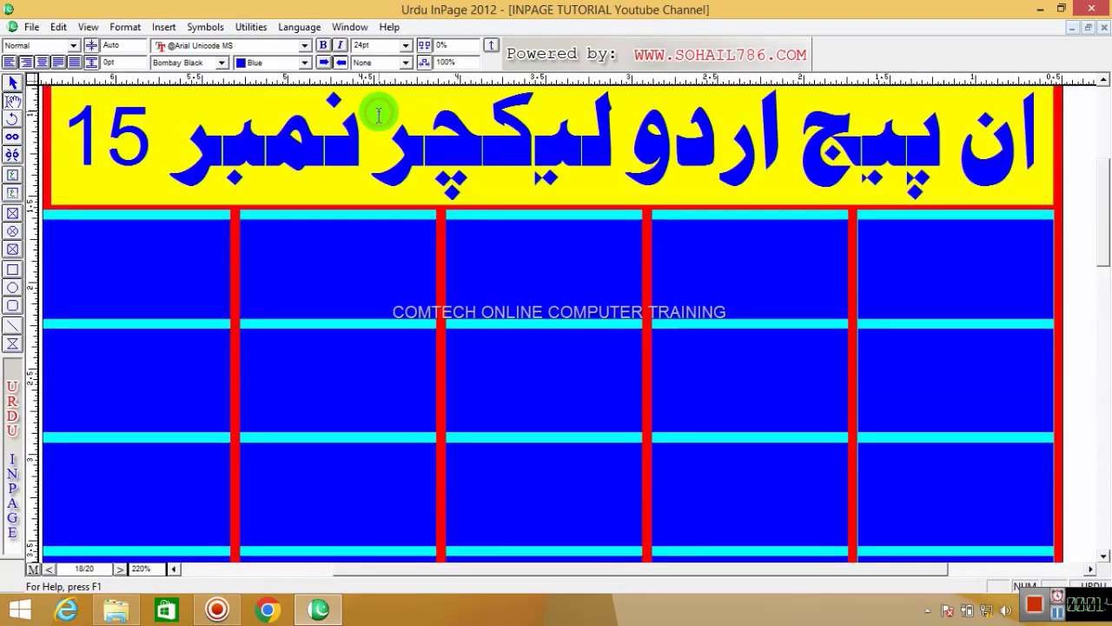
{"action": "right_click", "coordinate": [453, 265]}
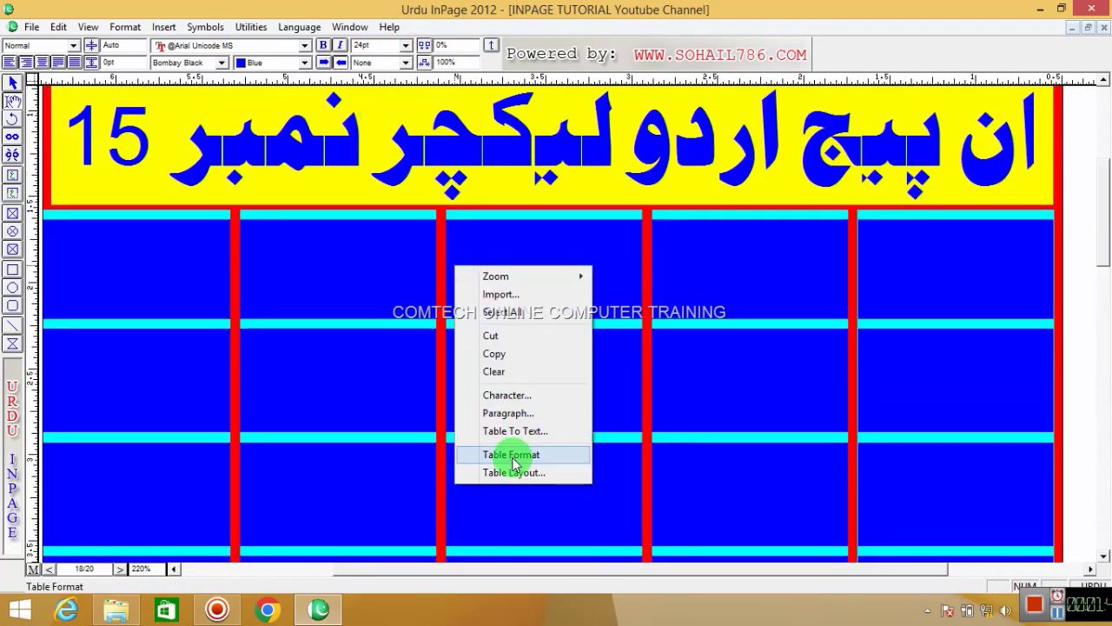
{"action": "left_click", "coordinate": [517, 460]}
{"action": "left_click", "coordinate": [515, 348]}
{"action": "left_click", "coordinate": [515, 348]}
{"action": "left_click", "coordinate": [516, 348]}
Change the table cells' fill color to None, apply the table format and deselect the table
{"action": "left_click", "coordinate": [514, 308]}
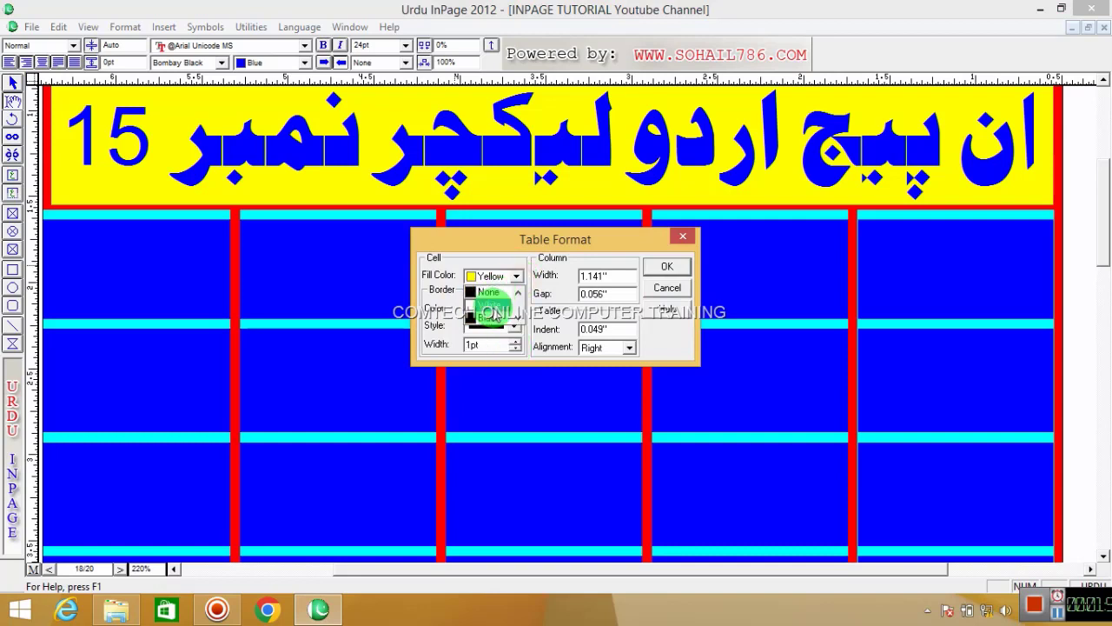
{"action": "left_click", "coordinate": [489, 315]}
{"action": "left_click", "coordinate": [518, 275]}
{"action": "left_click", "coordinate": [518, 276]}
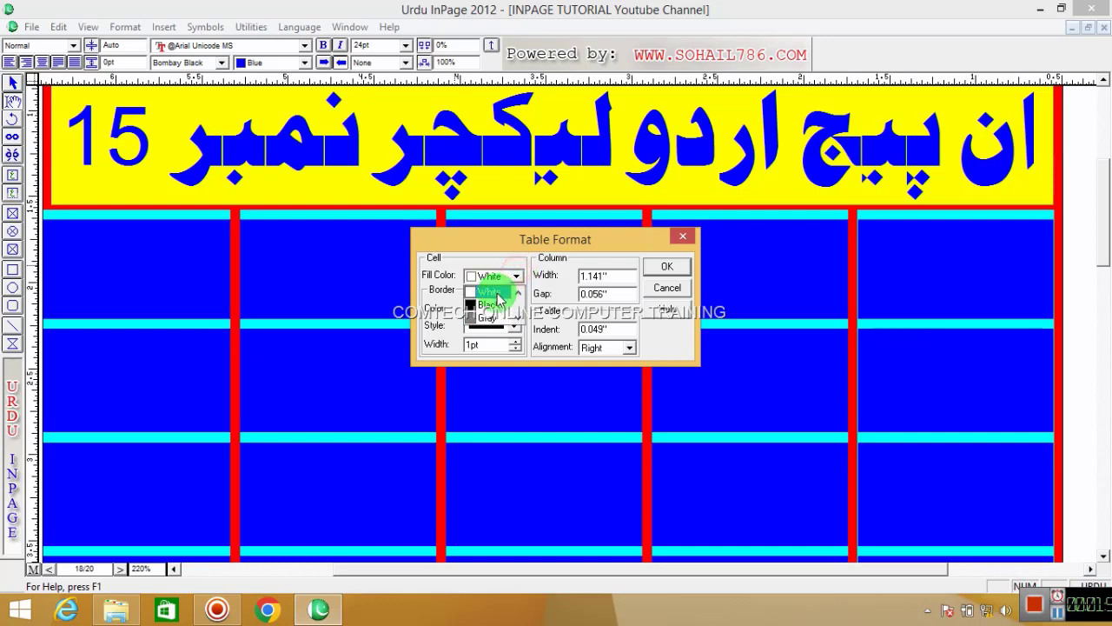
{"action": "left_click", "coordinate": [490, 293]}
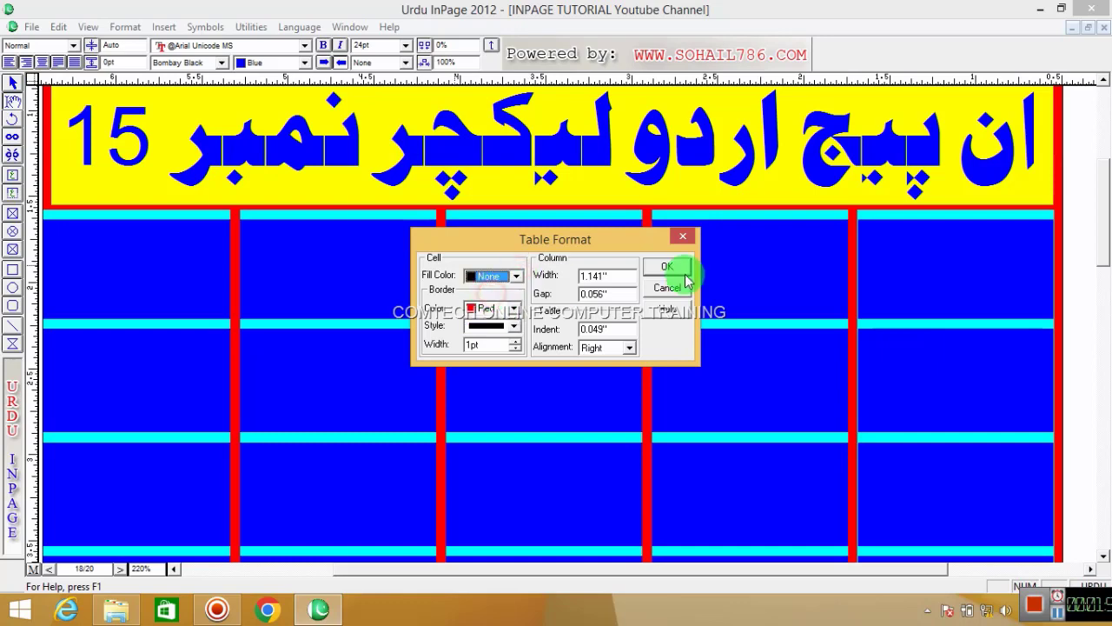
{"action": "left_click", "coordinate": [660, 266]}
{"action": "left_click", "coordinate": [594, 273]}
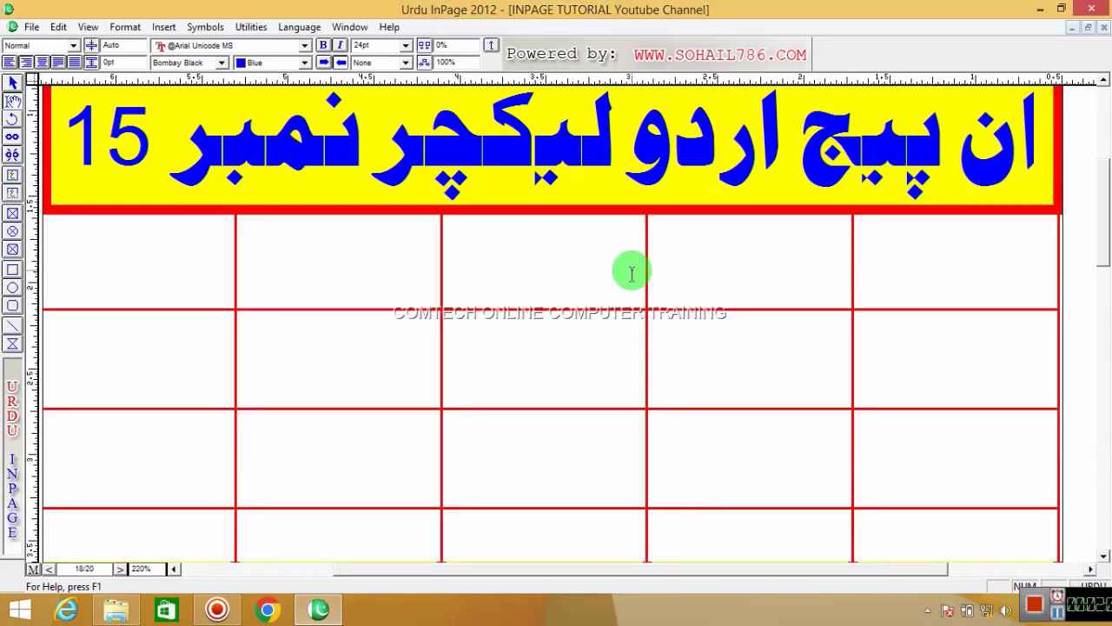
Fill the table's first row, starting from its rightmost cell, with the letters ا, ب, پ, ت and ٹ
{"action": "left_click", "coordinate": [47, 250]}
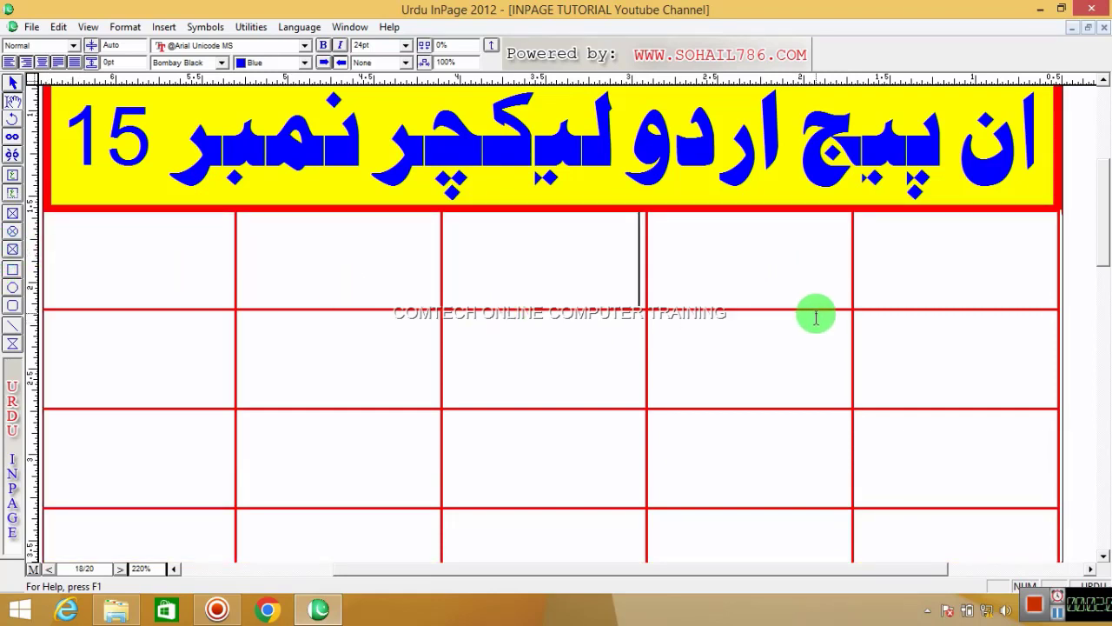
{"action": "left_click", "coordinate": [1000, 264]}
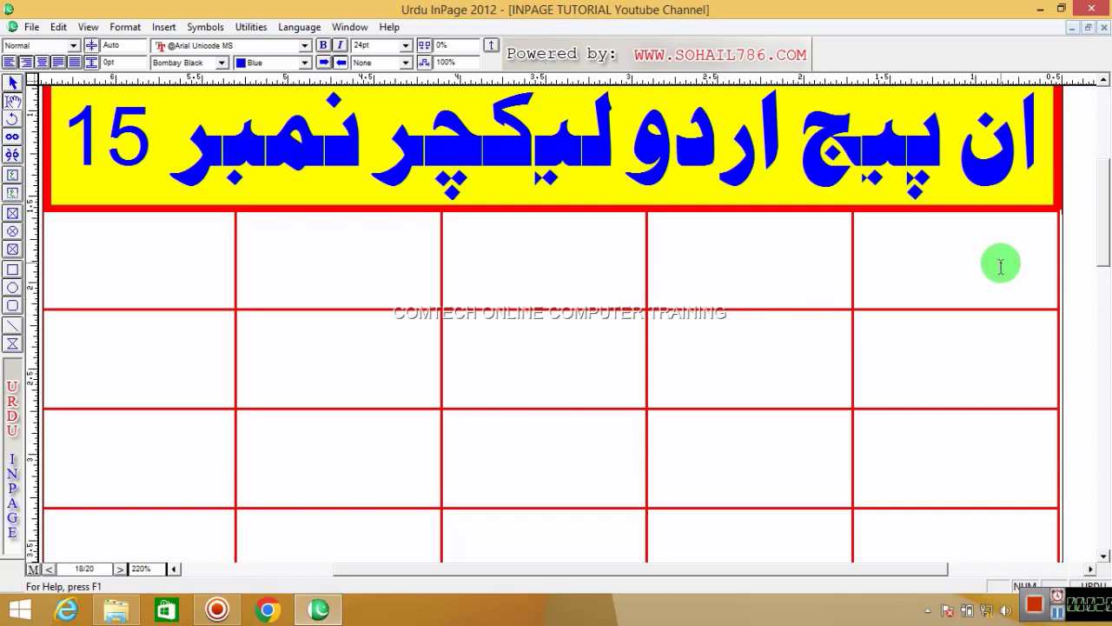
{"action": "type", "text": "ا"}
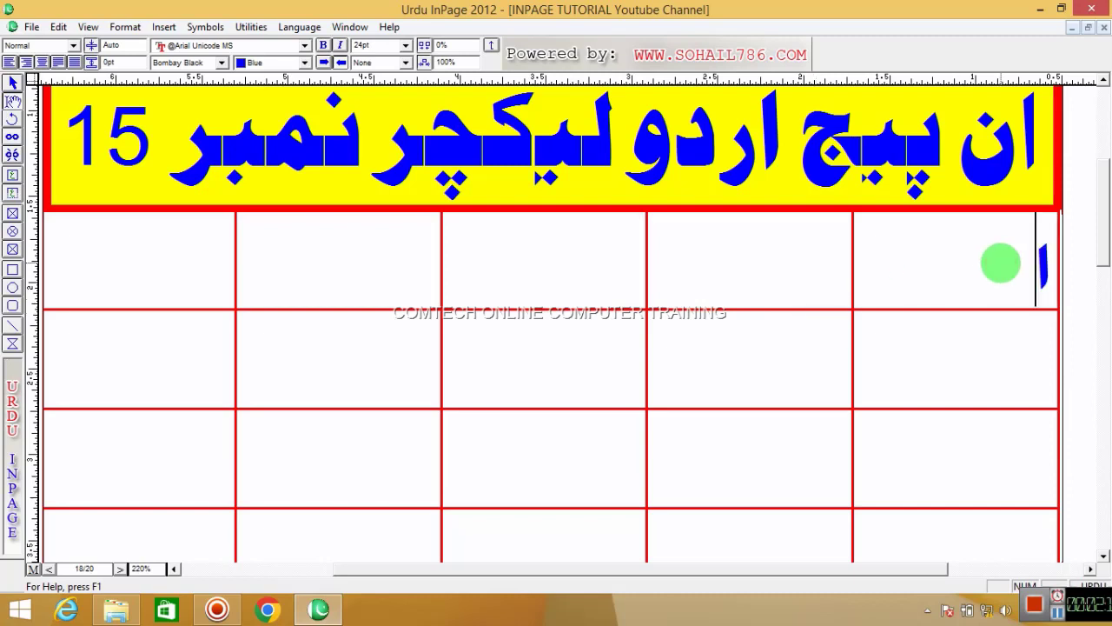
{"action": "key", "text": "Tab"}
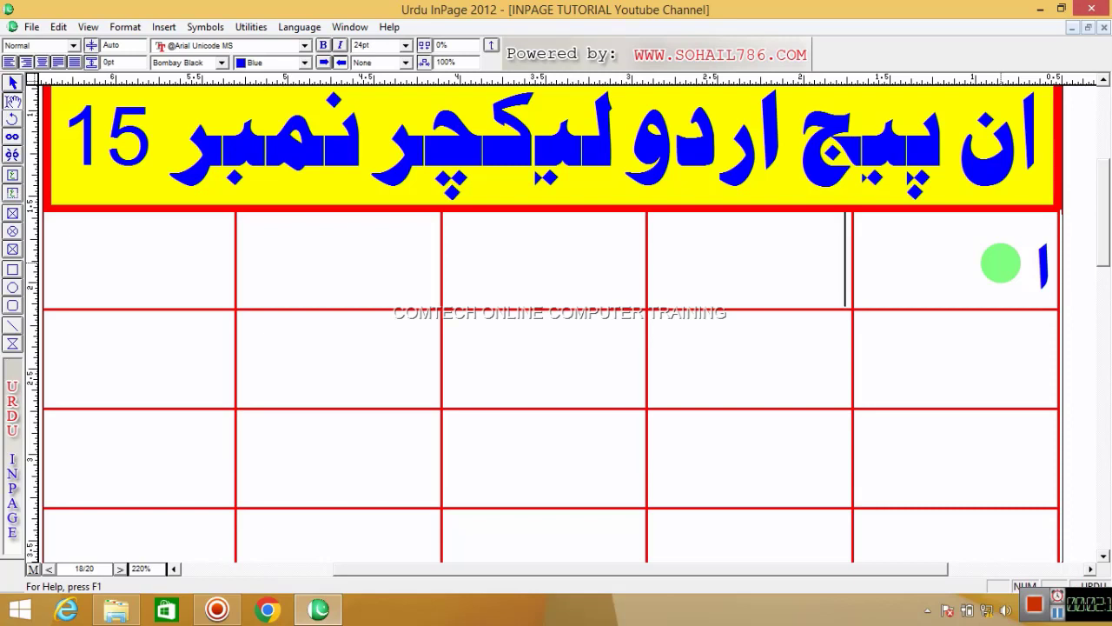
{"action": "type", "text": "ب"}
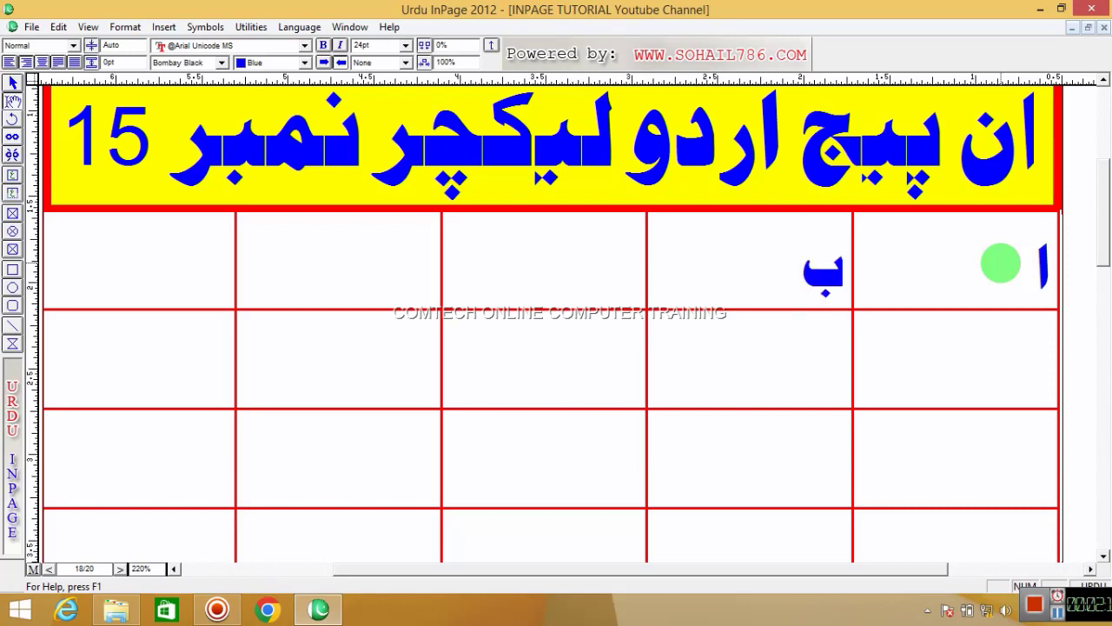
{"action": "key", "text": "Tab"}
{"action": "type", "text": "پ"}
{"action": "key", "text": "Tab"}
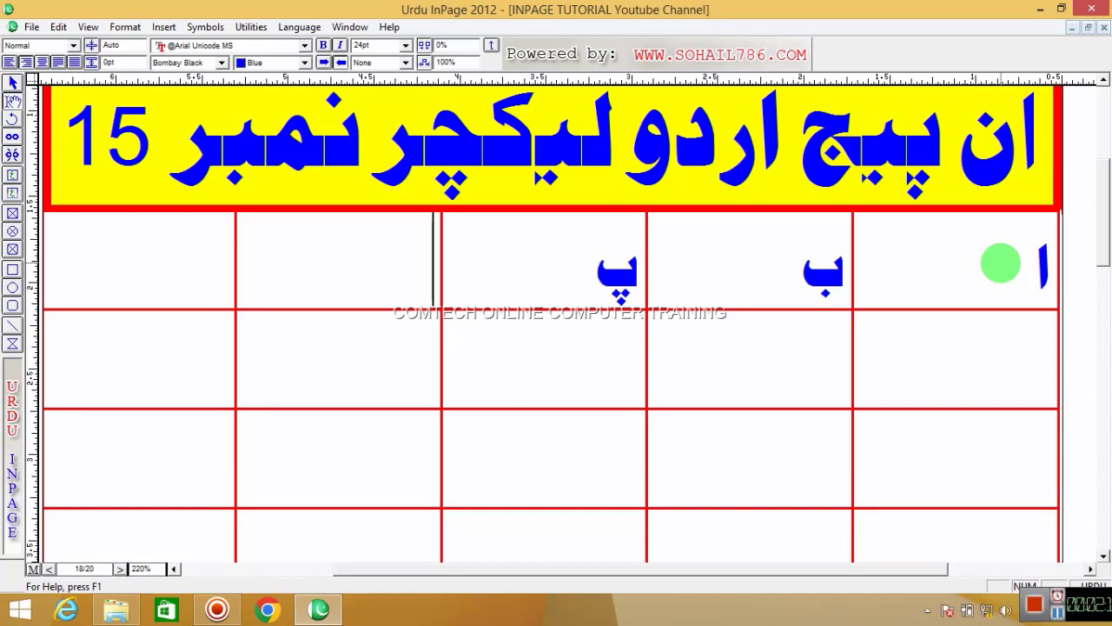
{"action": "type", "text": "ت"}
{"action": "key", "text": "Tab"}
{"action": "type", "text": "ٹ"}
{"action": "key", "text": "Tab"}
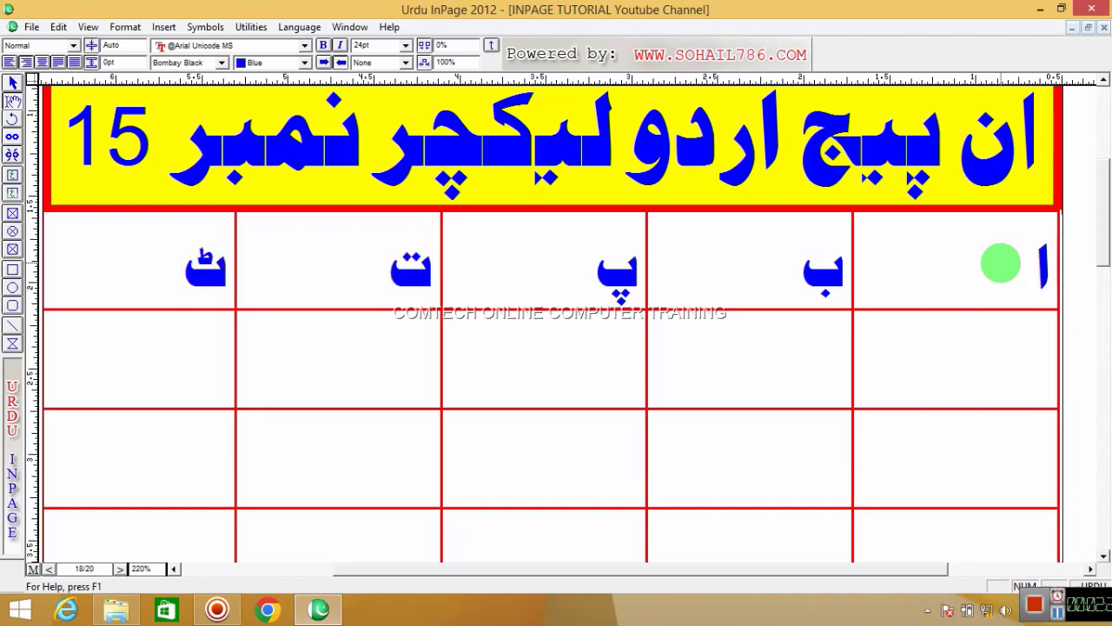
Fill the table's second row, starting from its rightmost cell, with the letters ث, ج, چ, ح and خ
{"action": "type", "text": "ث"}
{"action": "key", "text": "Tab"}
{"action": "type", "text": "ج"}
{"action": "key", "text": "Tab"}
{"action": "type", "text": "ج"}
{"action": "key", "text": "Tab"}
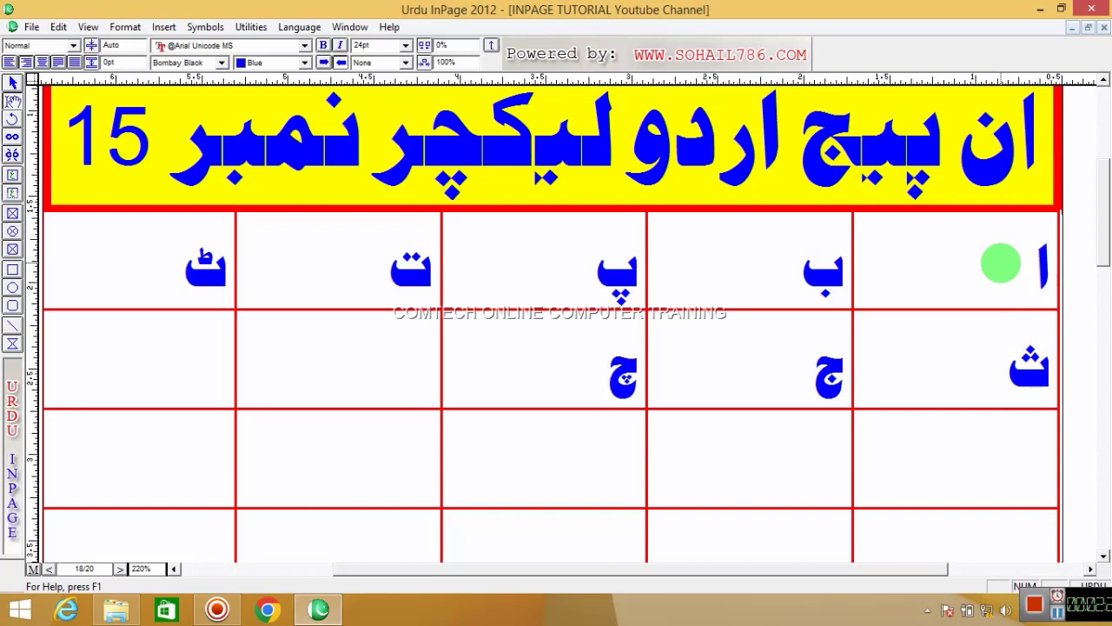
{"action": "type", "text": "ح"}
{"action": "key", "text": "Tab"}
{"action": "key", "text": "Tab"}
{"action": "type", "text": "ک"}
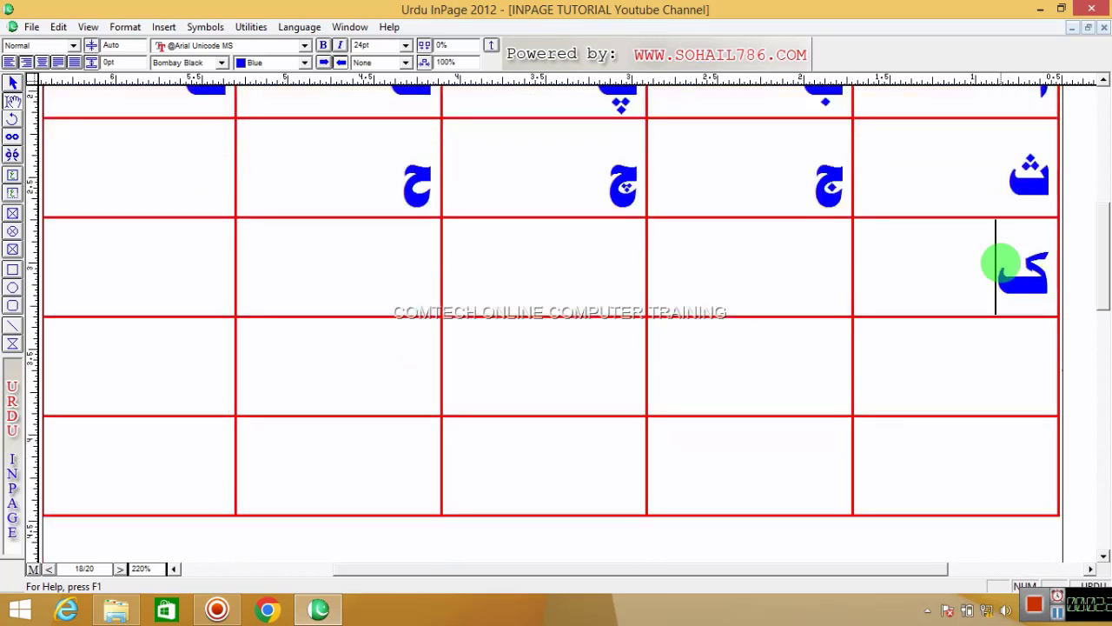
{"action": "key", "text": "BackSpace"}
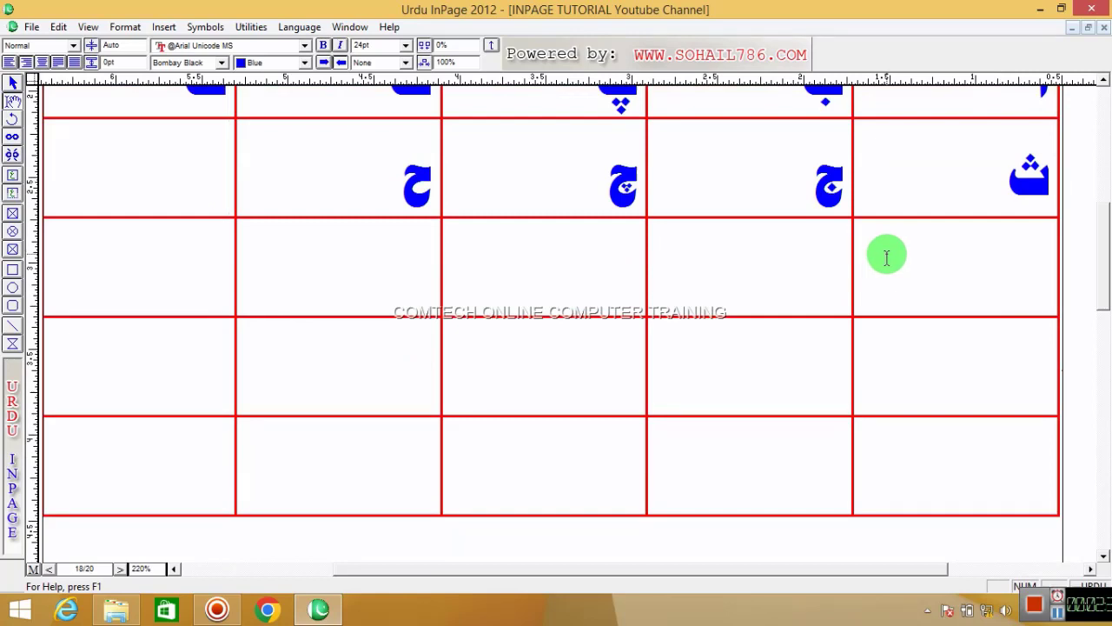
{"action": "type", "text": "خ"}
{"action": "key", "text": "Tab"}
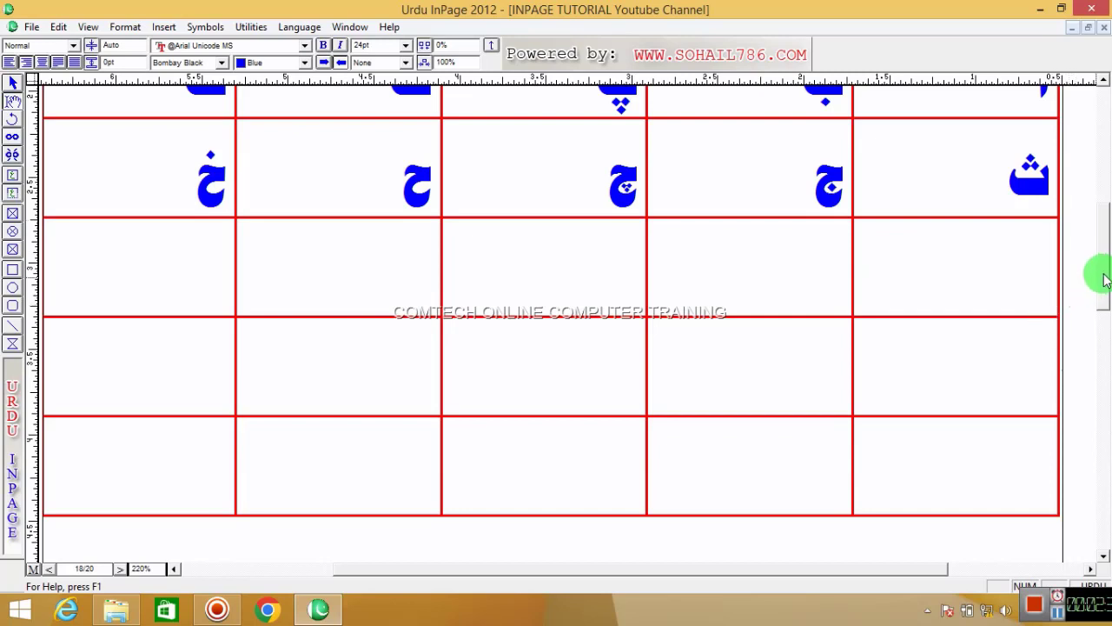
Center the letters in all cells of the table's first two rows
{"action": "left_click", "coordinate": [1101, 228]}
{"action": "left_click_drag", "start_coordinate": [1072, 283], "coordinate": [186, 340]}
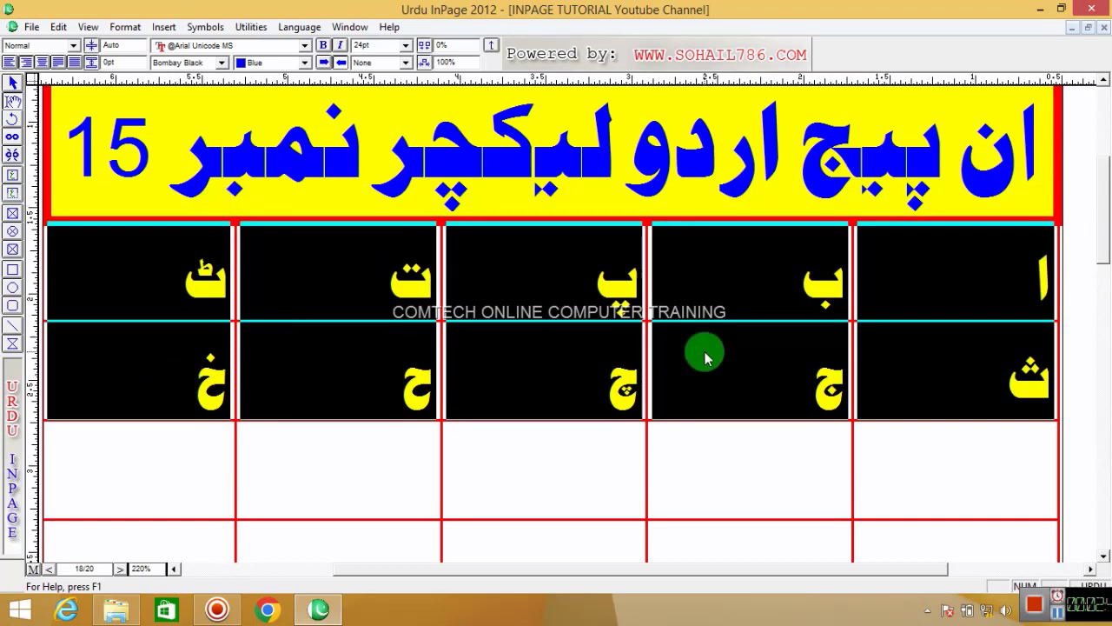
{"action": "left_click", "coordinate": [41, 62]}
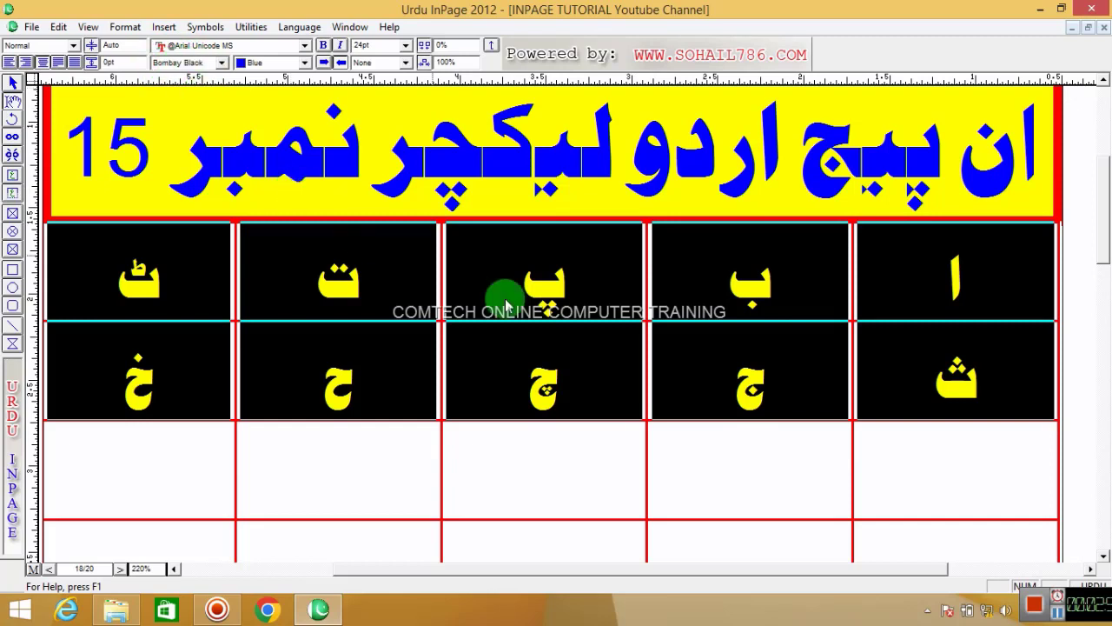
Change the Urdu font of the selected two rows to Zakharif through the Character settings, then deselect the cells
{"action": "right_click", "coordinate": [509, 264]}
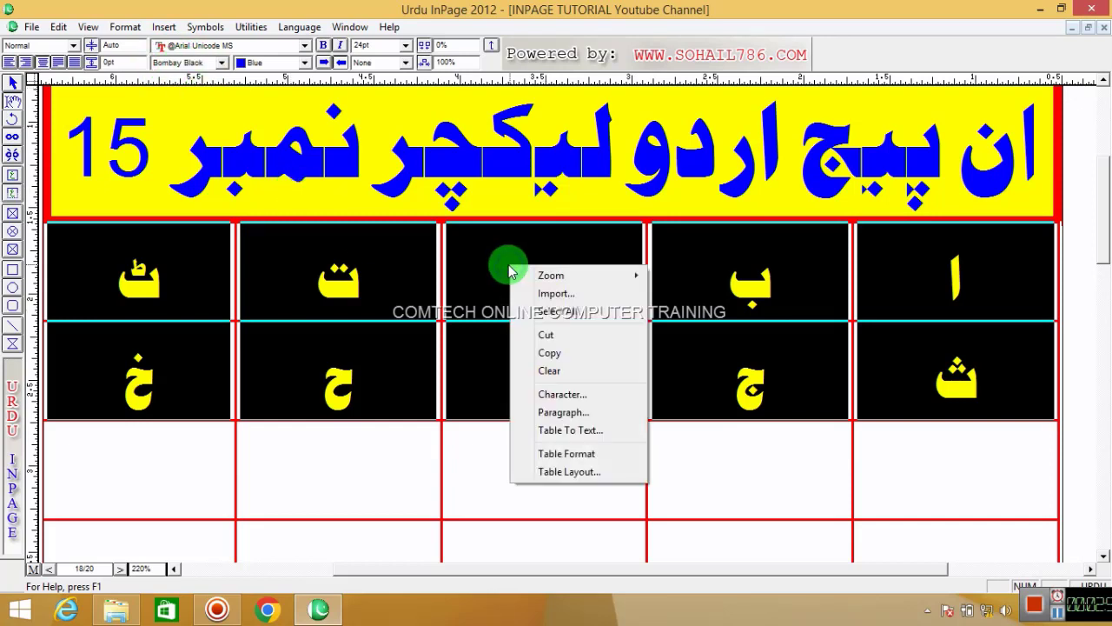
{"action": "left_click", "coordinate": [561, 394]}
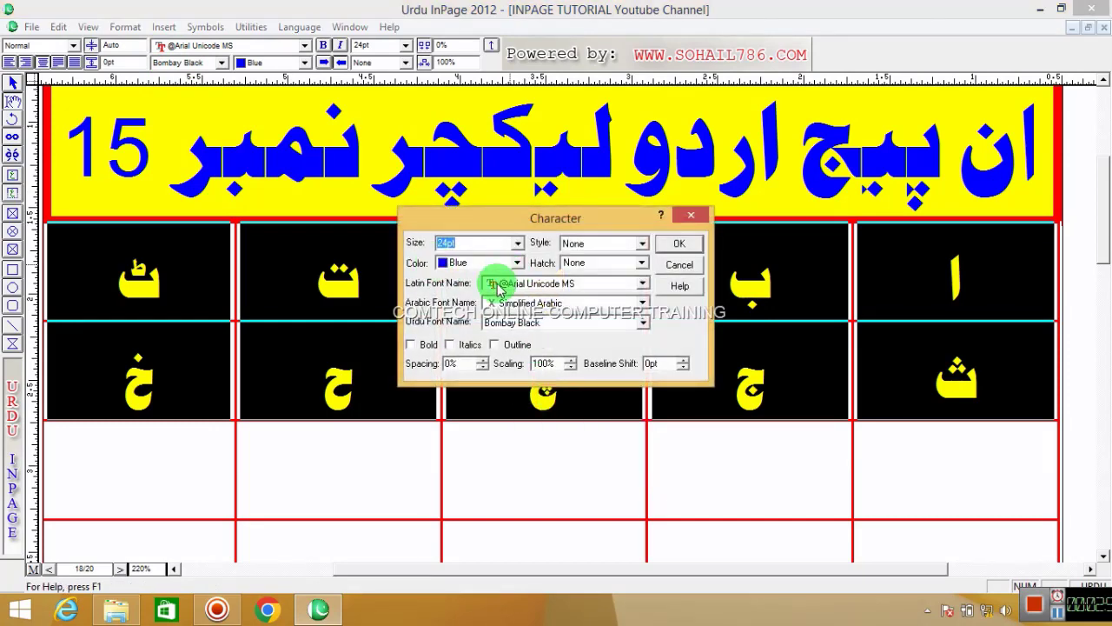
{"action": "left_click", "coordinate": [539, 323]}
{"action": "left_click", "coordinate": [541, 331]}
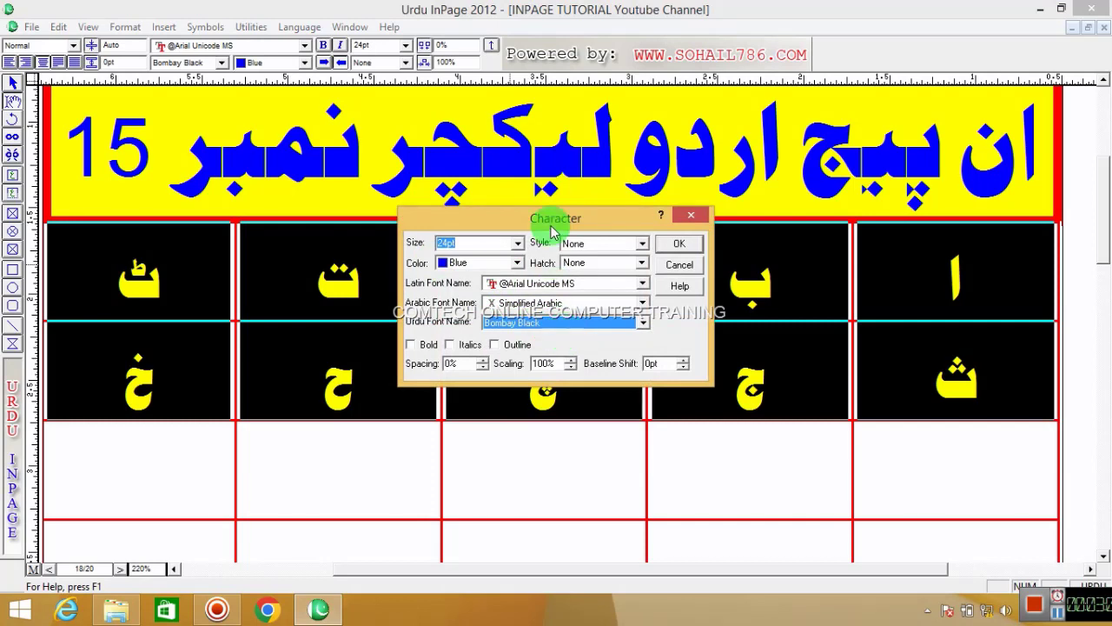
{"action": "left_click", "coordinate": [641, 321]}
{"action": "left_click_drag", "start_coordinate": [641, 358], "coordinate": [644, 387]}
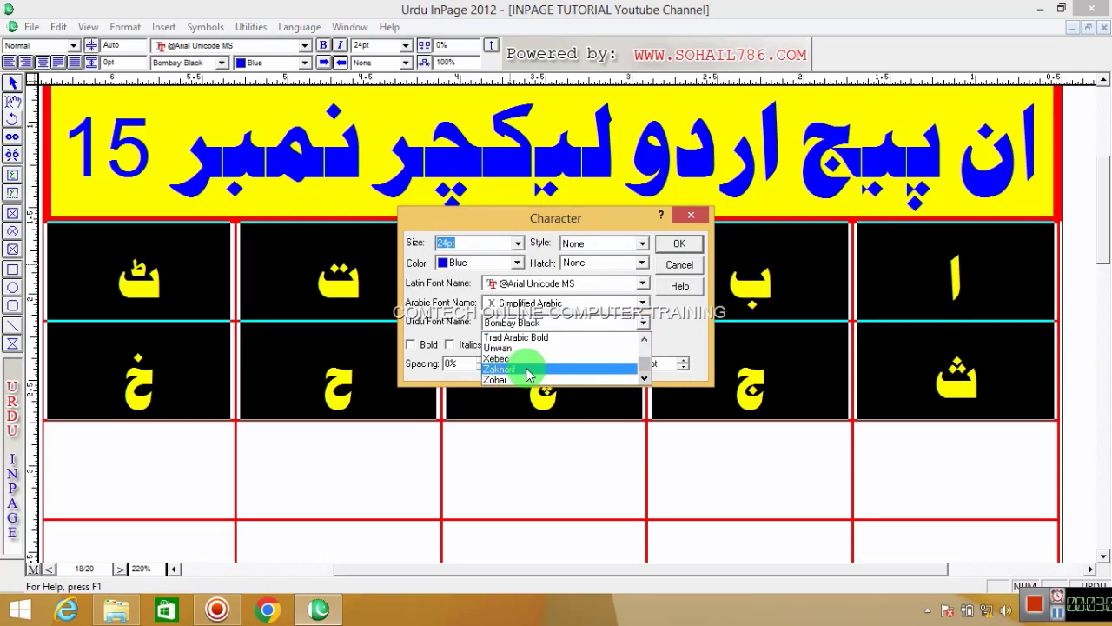
{"action": "left_click", "coordinate": [528, 213]}
{"action": "left_click_drag", "start_coordinate": [474, 222], "coordinate": [346, 122]}
{"action": "left_click", "coordinate": [521, 217]}
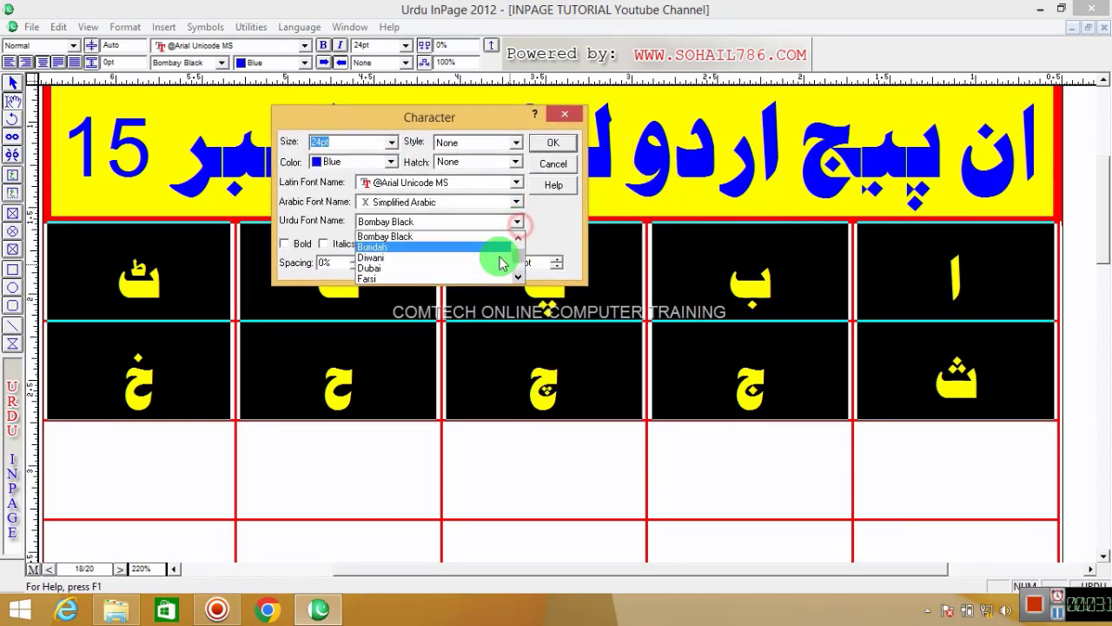
{"action": "left_click", "coordinate": [520, 263]}
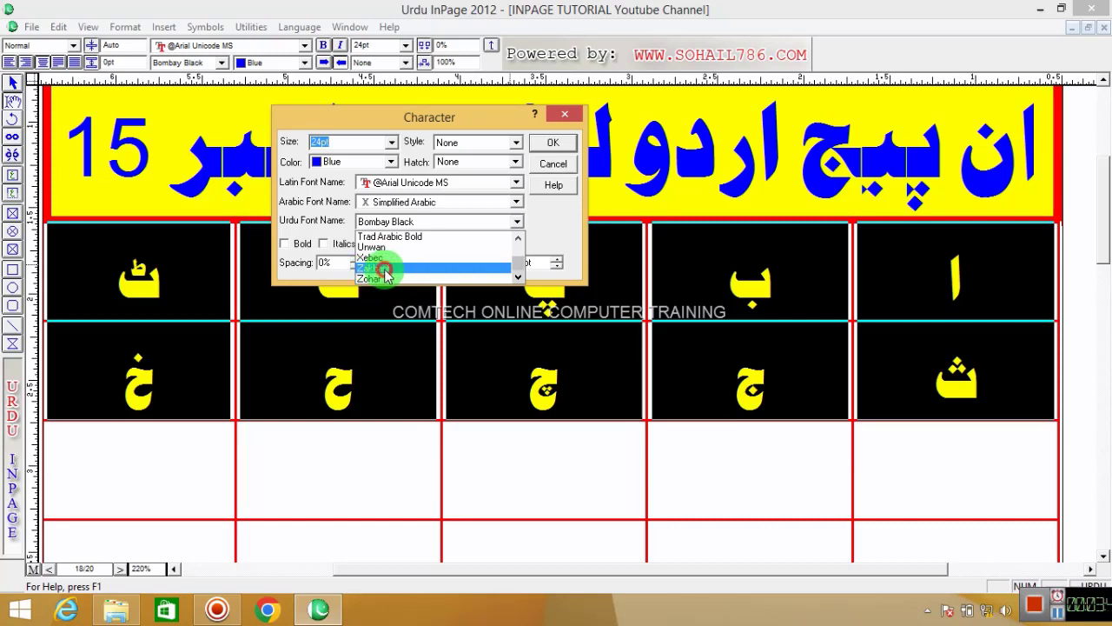
{"action": "left_click", "coordinate": [385, 274]}
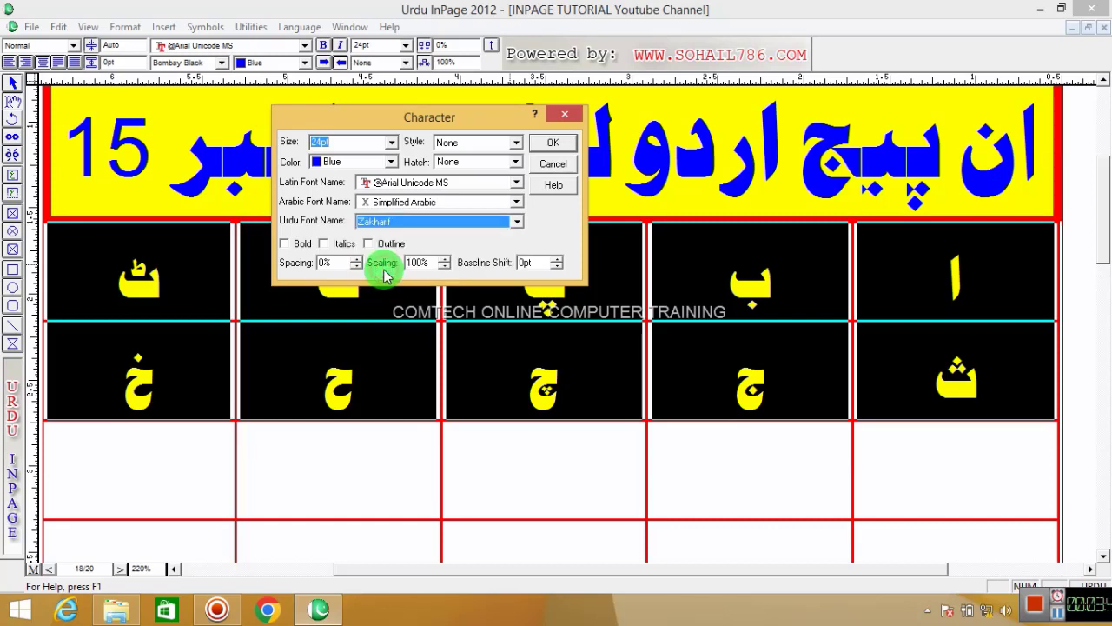
{"action": "left_click", "coordinate": [550, 147]}
{"action": "left_click", "coordinate": [548, 261]}
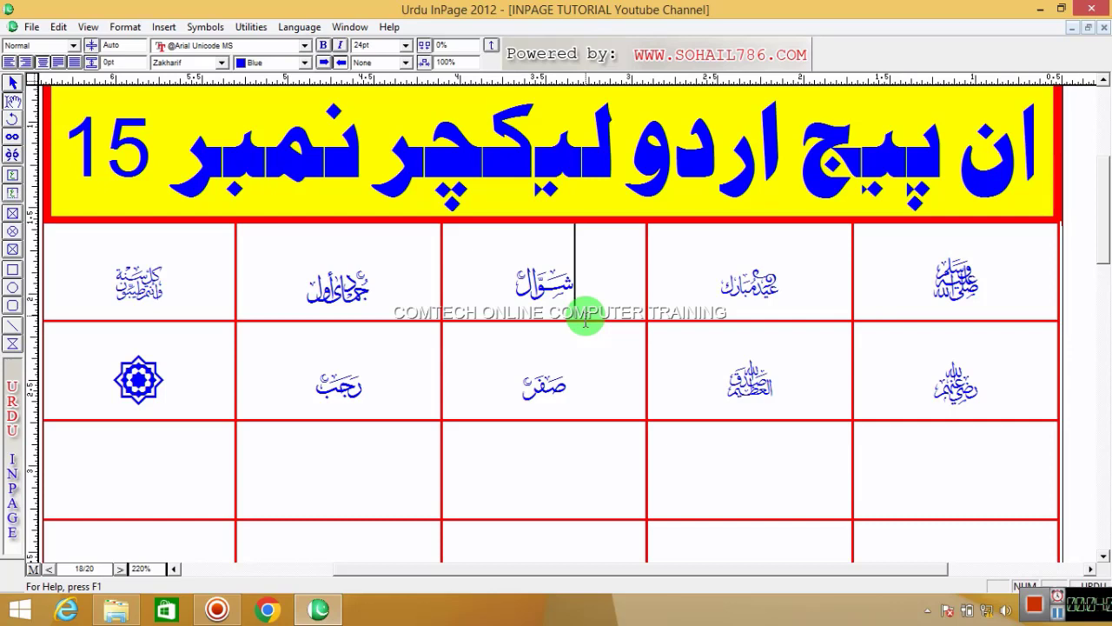
Enlarge the symbols in the table's first two rows to 36pt and deselect them
{"action": "left_click_drag", "start_coordinate": [896, 278], "coordinate": [78, 378]}
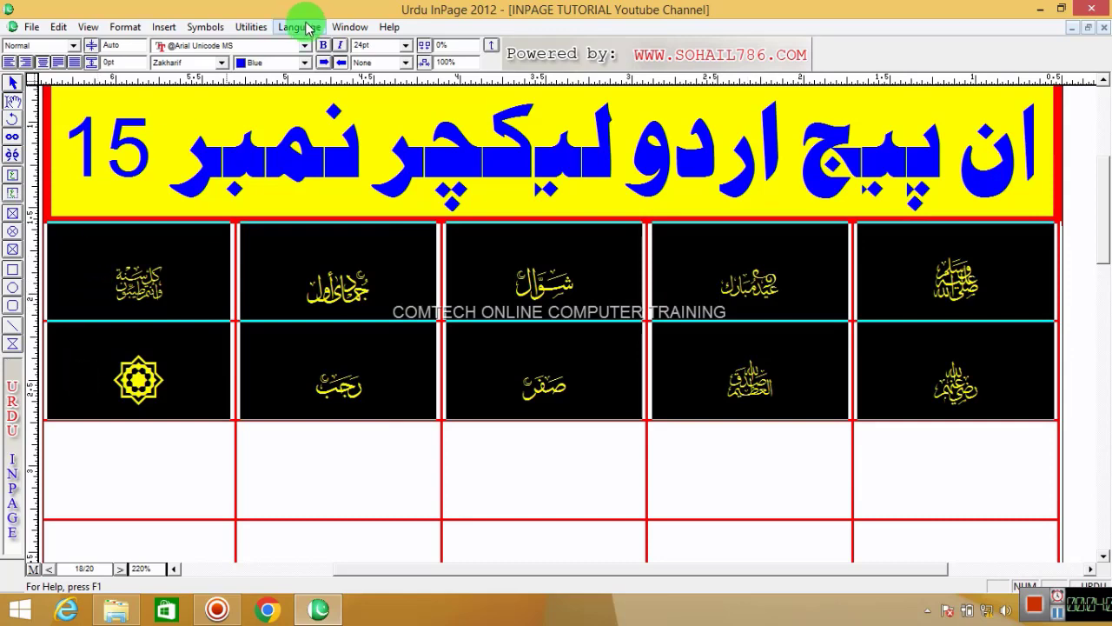
{"action": "left_click", "coordinate": [406, 46]}
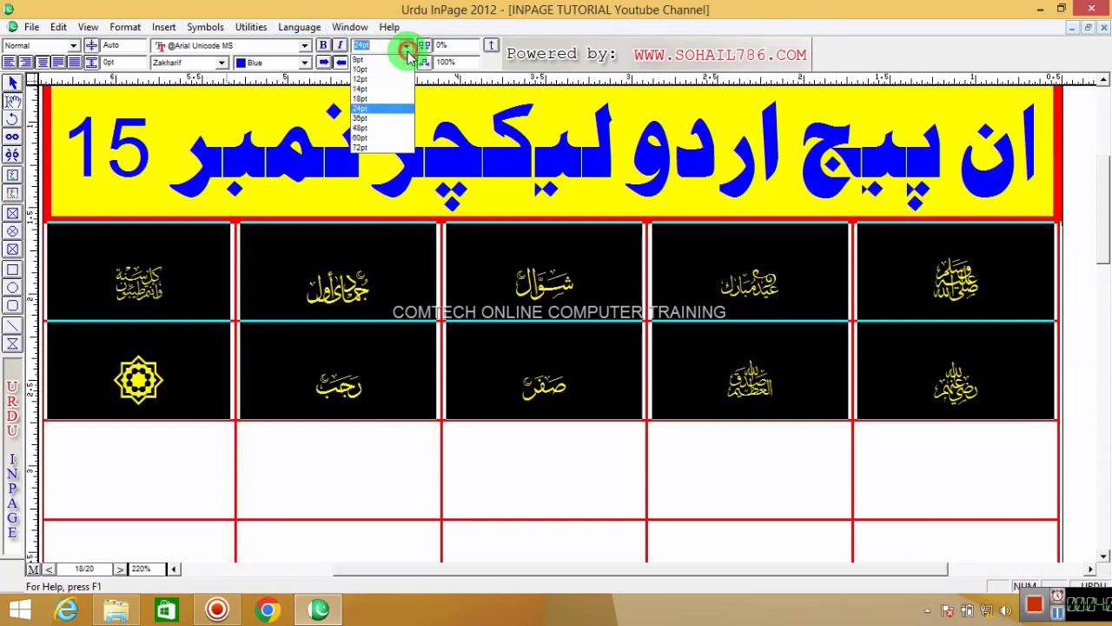
{"action": "left_click", "coordinate": [387, 118]}
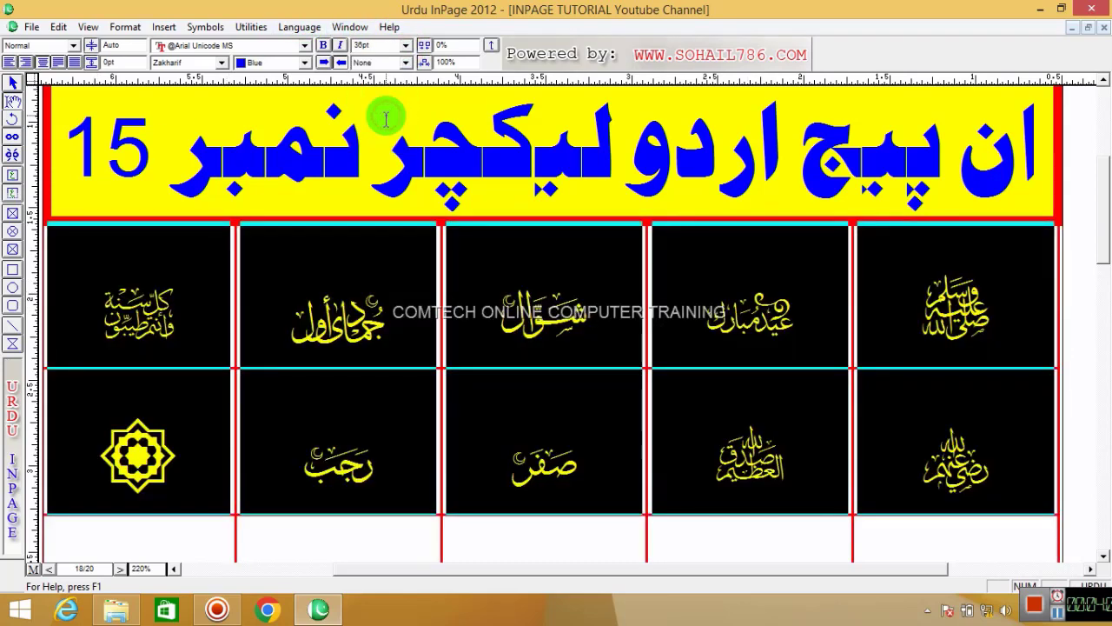
{"action": "left_click", "coordinate": [452, 287]}
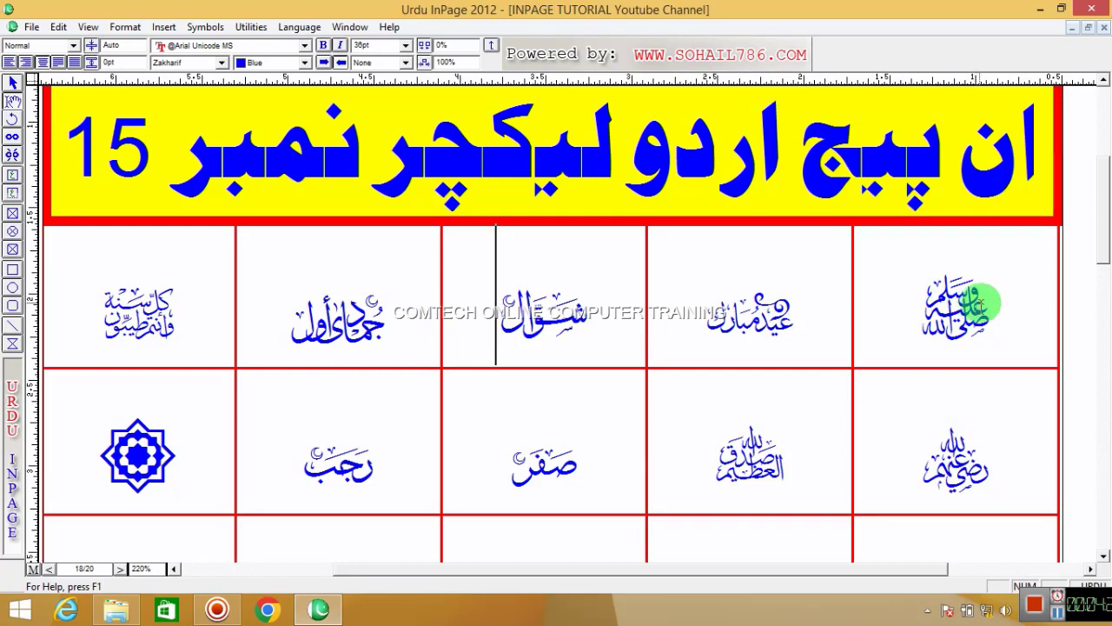
{"action": "left_click_drag", "start_coordinate": [973, 304], "coordinate": [910, 310]}
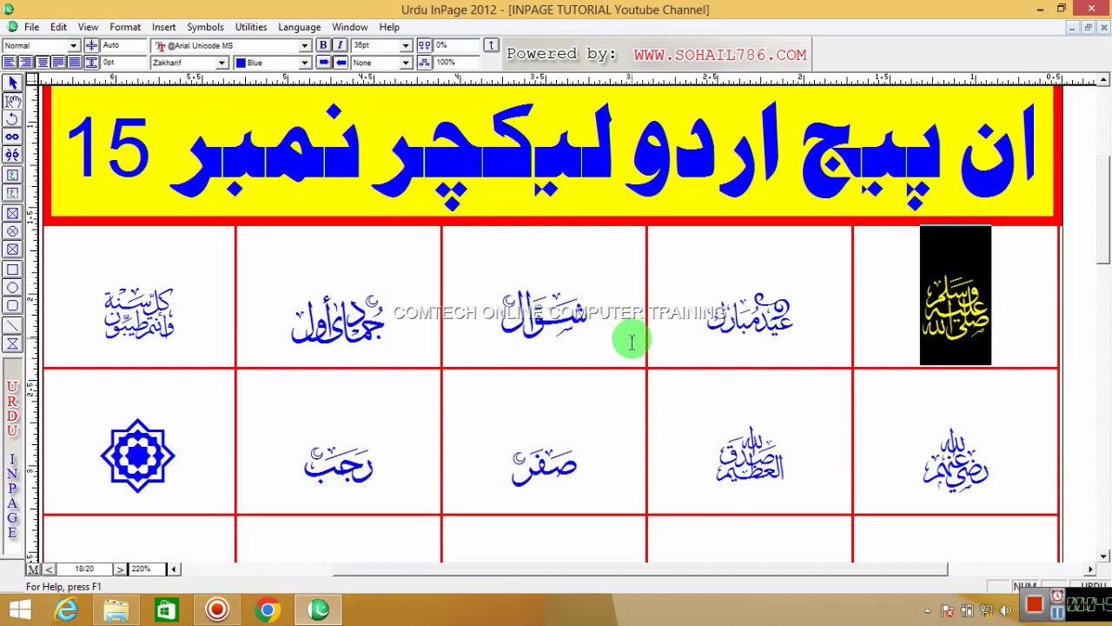
{"action": "left_click", "coordinate": [678, 317]}
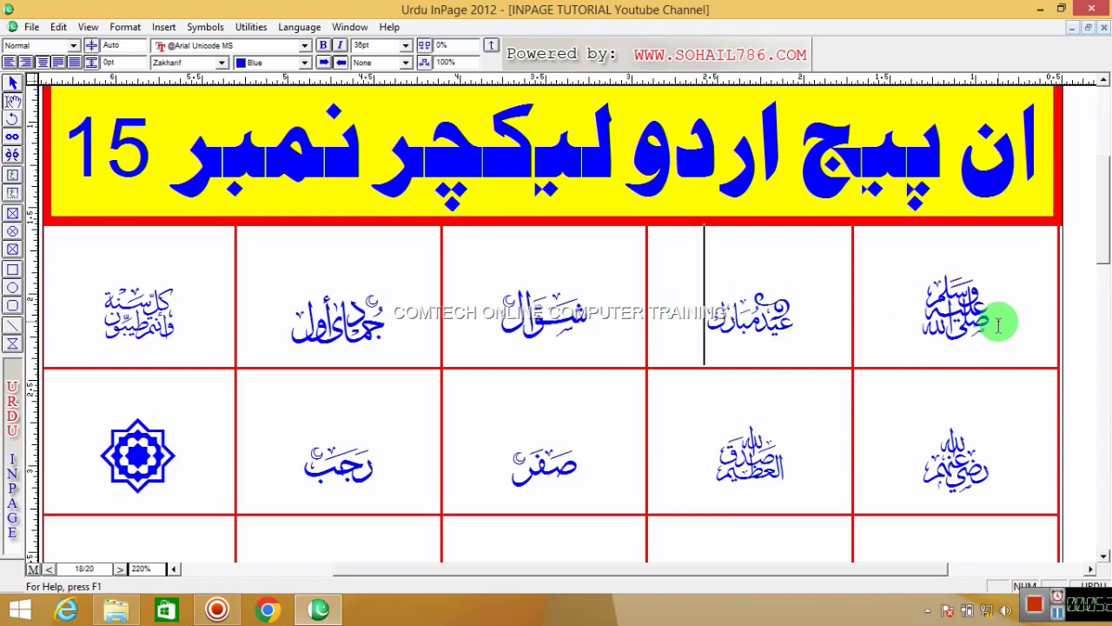
Change the font of the table's first two rows to Noori Nastaliq and deselect the cells
{"action": "mouse_move", "coordinate": [995, 321]}
{"action": "left_mouse_down"}
{"action": "mouse_move", "coordinate": [641, 318]}
{"action": "mouse_move", "coordinate": [114, 363]}
{"action": "mouse_move", "coordinate": [102, 450]}
{"action": "mouse_move", "coordinate": [179, 397]}
{"action": "mouse_move", "coordinate": [168, 373]}
{"action": "left_mouse_up"}
{"action": "left_click", "coordinate": [222, 63]}
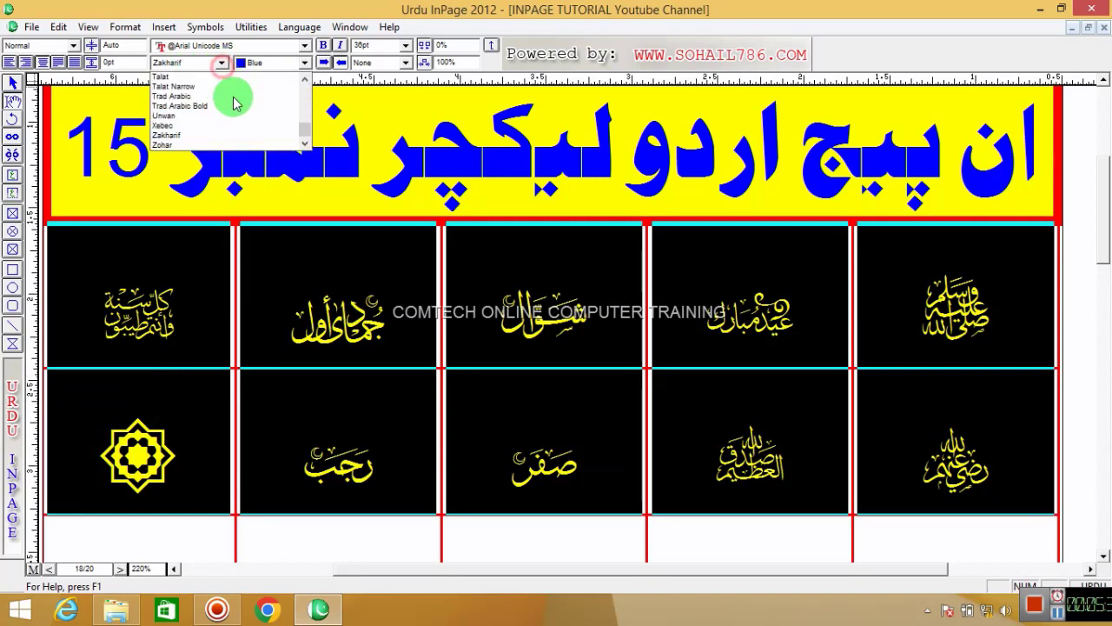
{"action": "left_click_drag", "start_coordinate": [304, 129], "coordinate": [304, 77]}
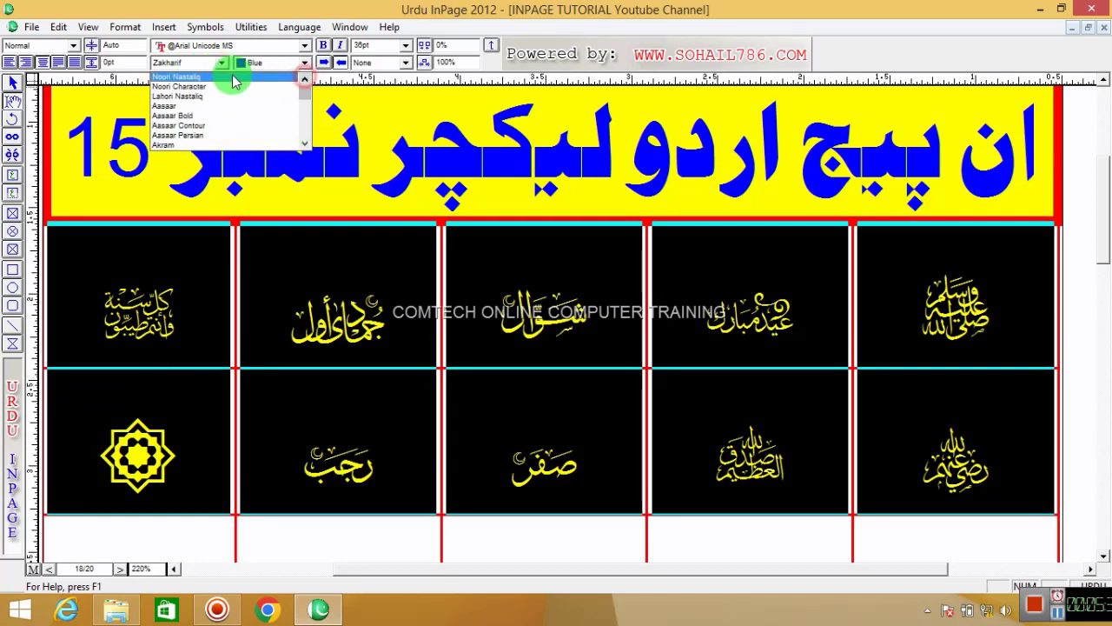
{"action": "left_click", "coordinate": [243, 78]}
{"action": "left_click", "coordinate": [539, 296]}
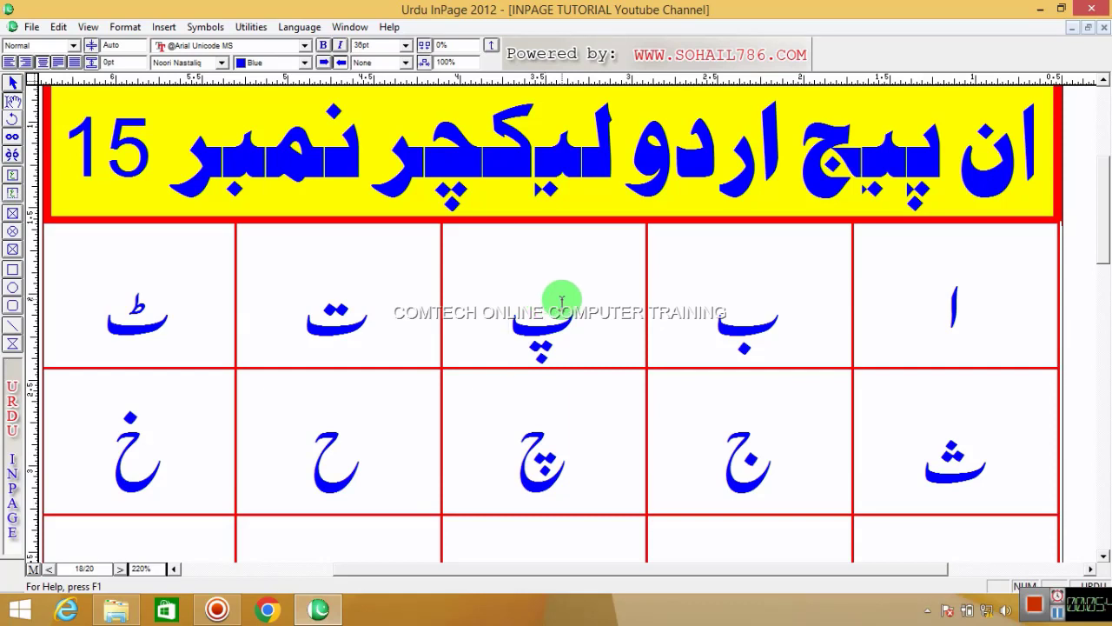
Clear the letters from all cells of the table's first two rows and place the cursor in the first row's rightmost cell
{"action": "left_click_drag", "start_coordinate": [960, 327], "coordinate": [100, 421]}
{"action": "key", "text": "Delete"}
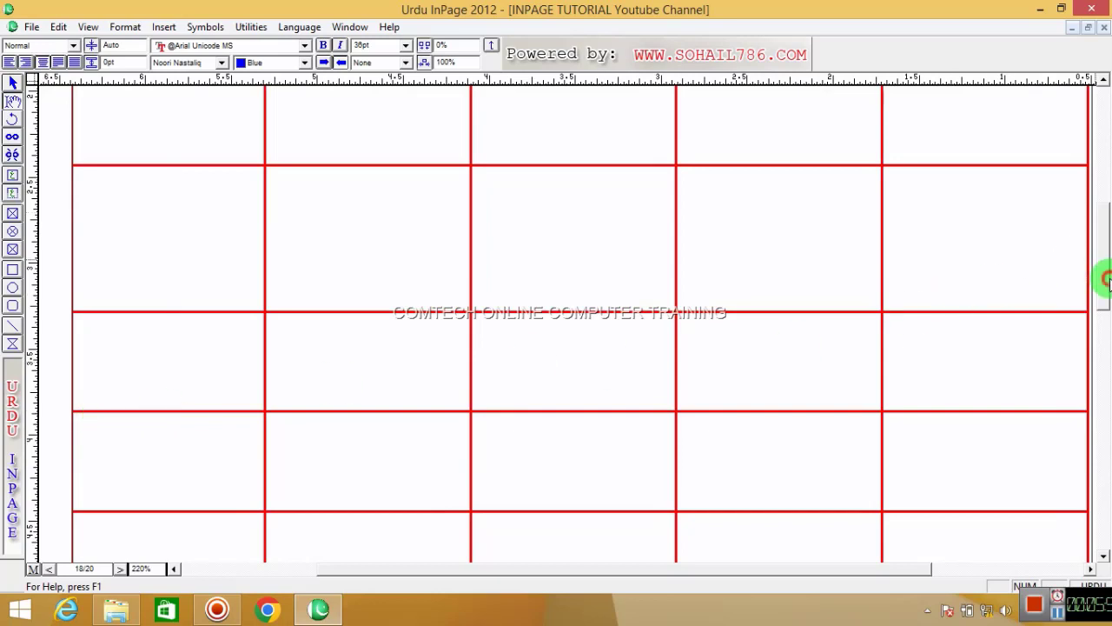
{"action": "left_click_drag", "start_coordinate": [1105, 280], "coordinate": [1096, 218]}
{"action": "left_click", "coordinate": [983, 251]}
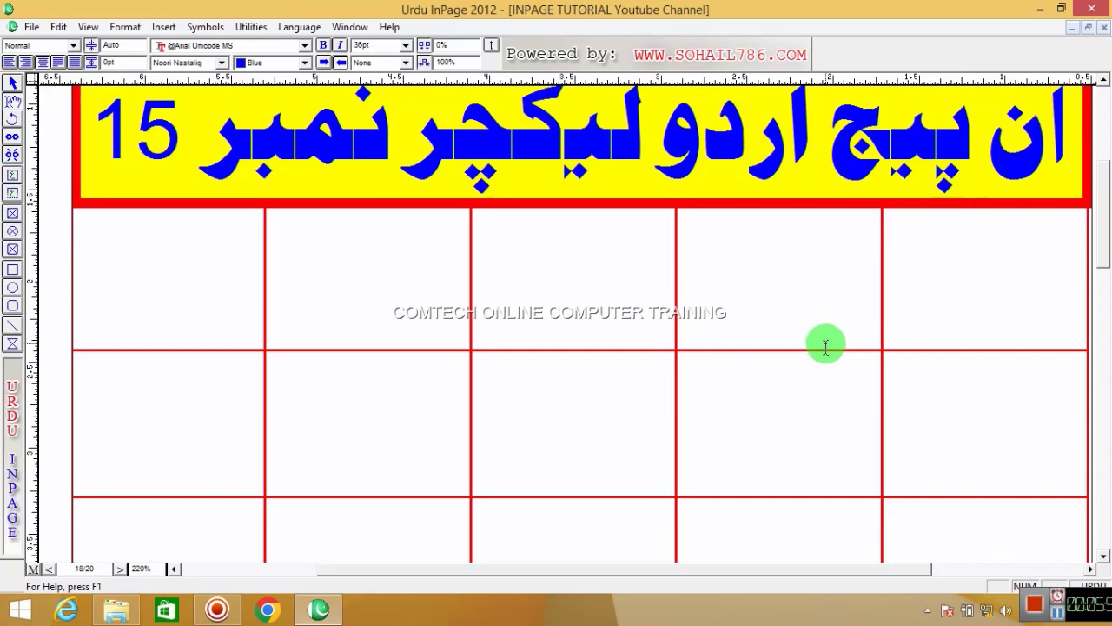
Launch the Windows On-Screen Keyboard with the Run command osk
{"action": "key", "text": "super+r"}
{"action": "type", "text": "osk"}
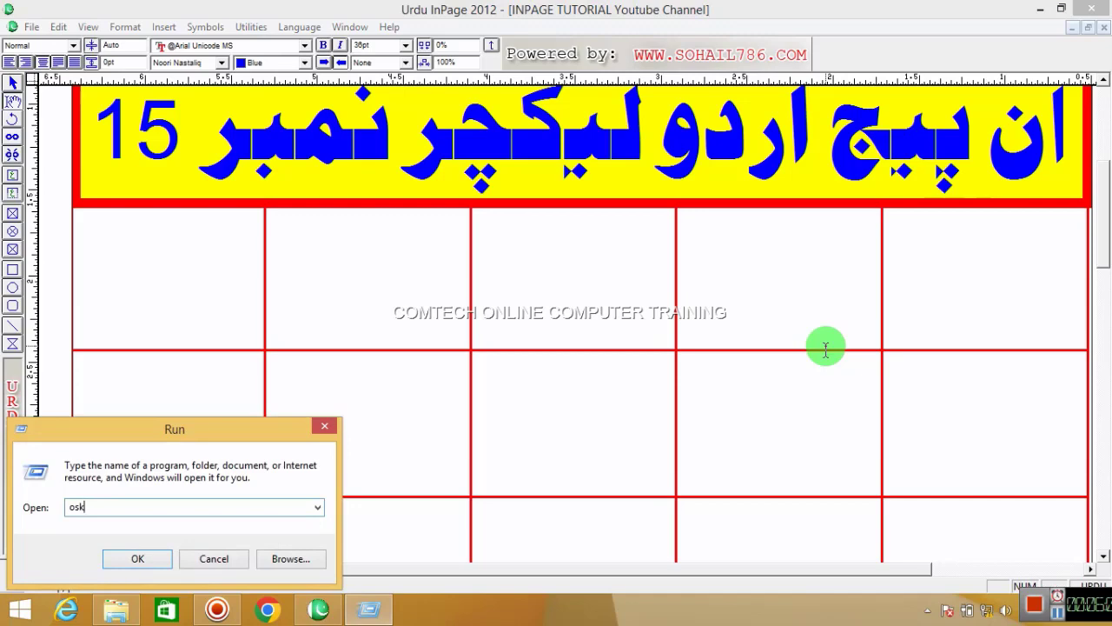
{"action": "key", "text": "Return"}
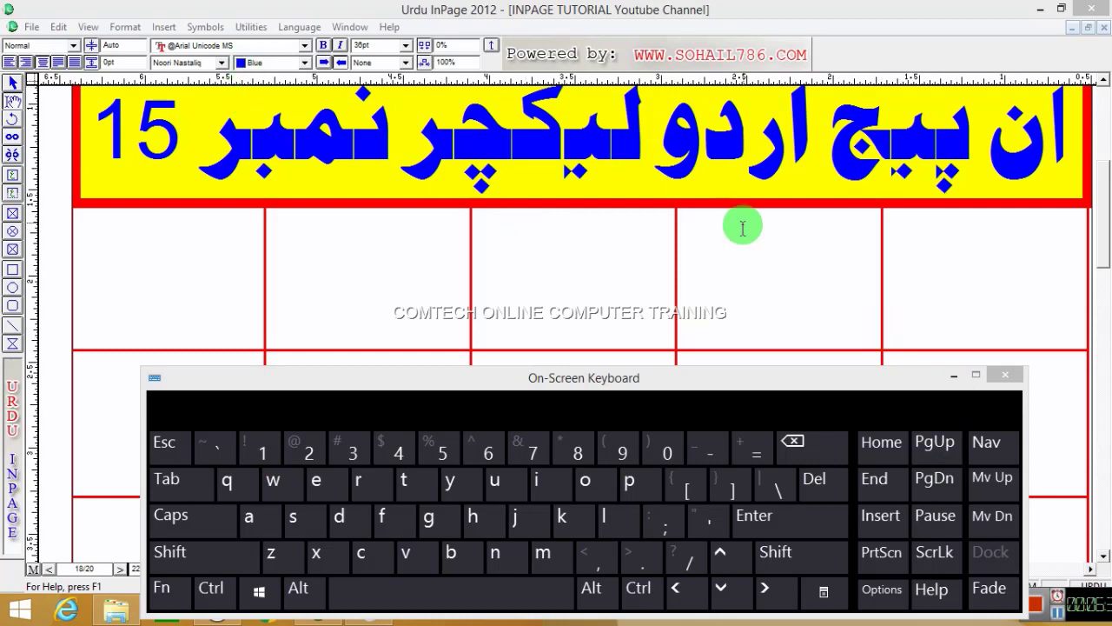
Enter the Urdu digits 1, 2 and 3 in the first row's three rightmost cells using the On-Screen Keyboard
{"action": "left_click", "coordinate": [923, 272]}
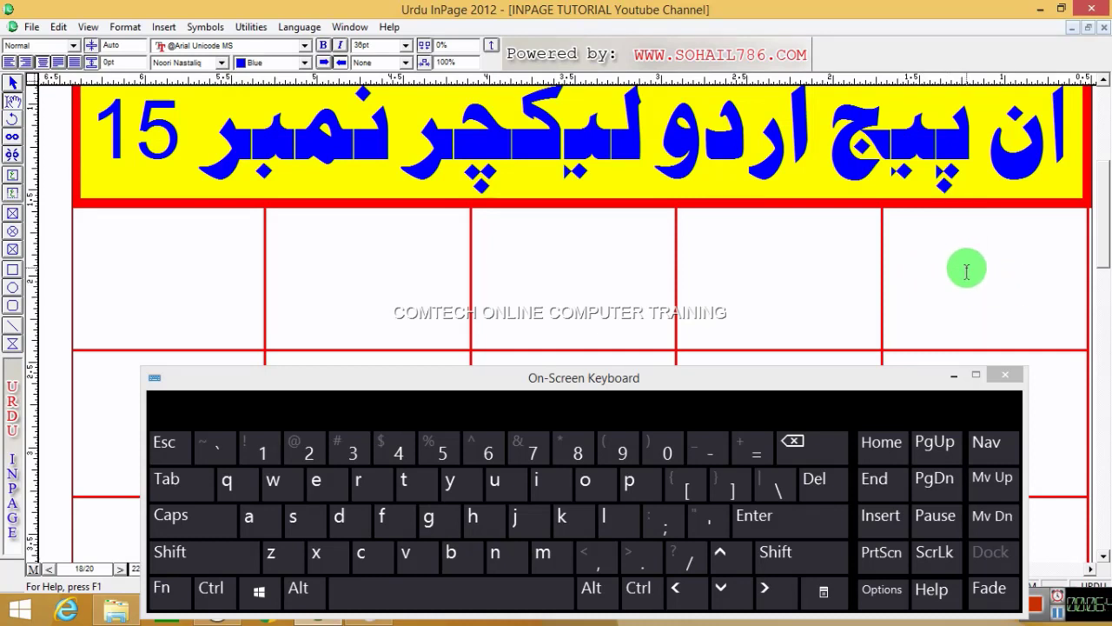
{"action": "left_click", "coordinate": [260, 450]}
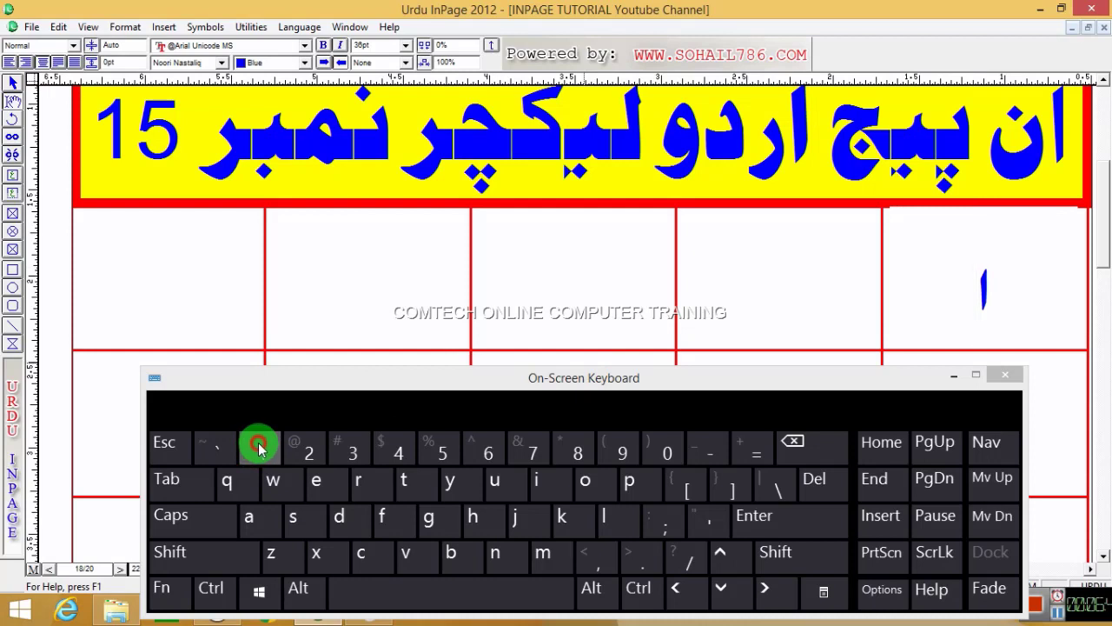
{"action": "left_click", "coordinate": [174, 481]}
{"action": "left_click", "coordinate": [303, 449]}
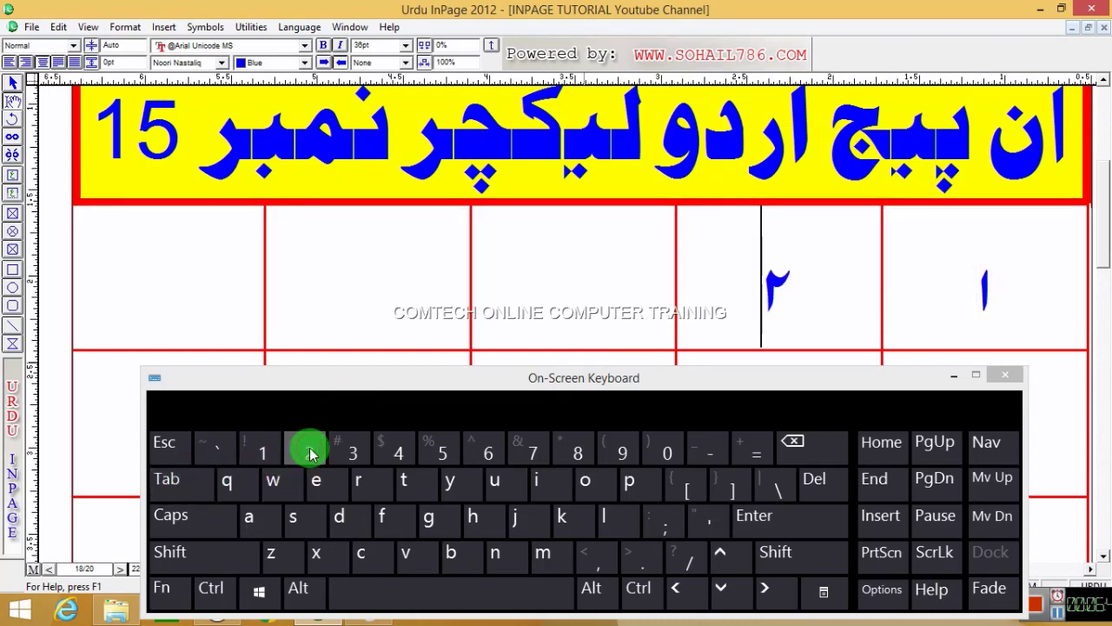
{"action": "left_click", "coordinate": [173, 473]}
{"action": "left_click", "coordinate": [349, 452]}
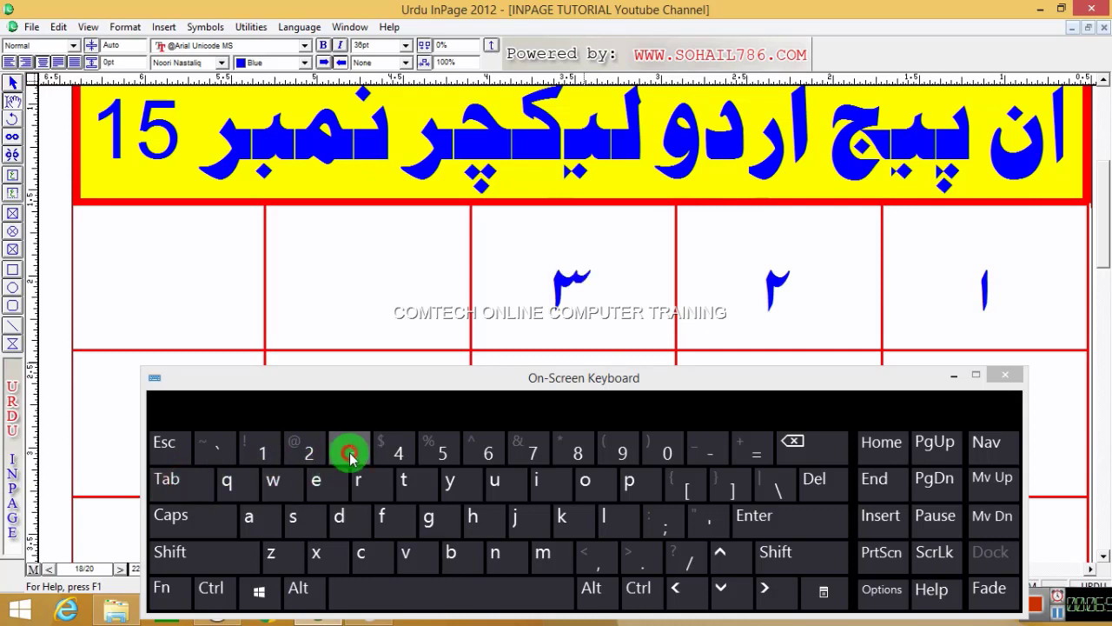
Complete the first row with the Urdu digits 4 and 5 in its two remaining cells
{"action": "left_click", "coordinate": [198, 481]}
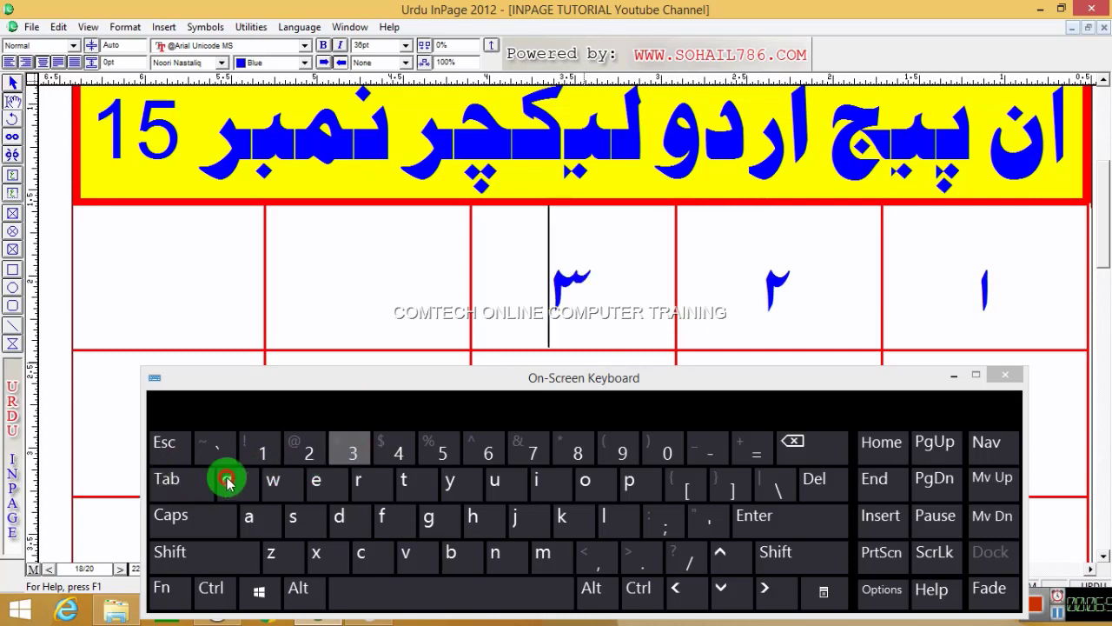
{"action": "left_click", "coordinate": [193, 485]}
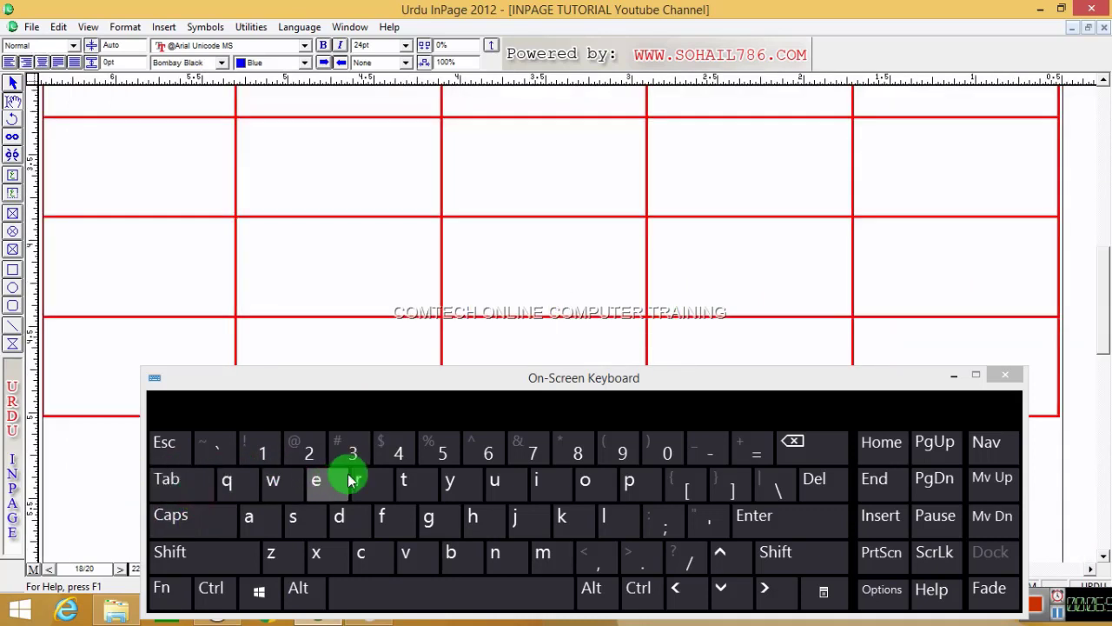
{"action": "key", "text": "Up"}
{"action": "key", "text": "Up"}
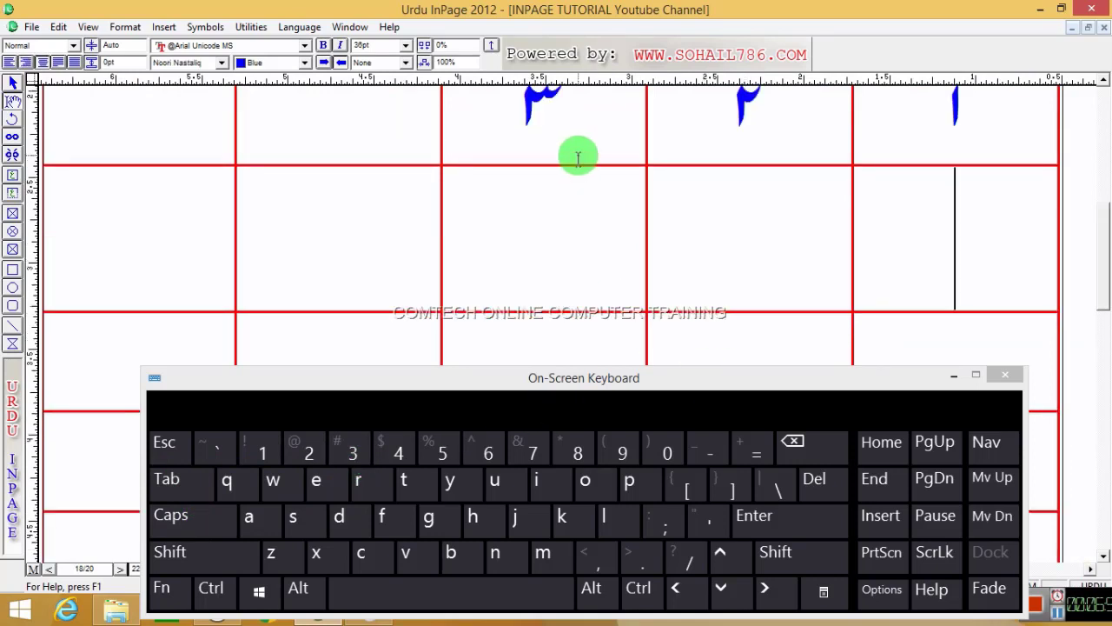
{"action": "left_click", "coordinate": [402, 124]}
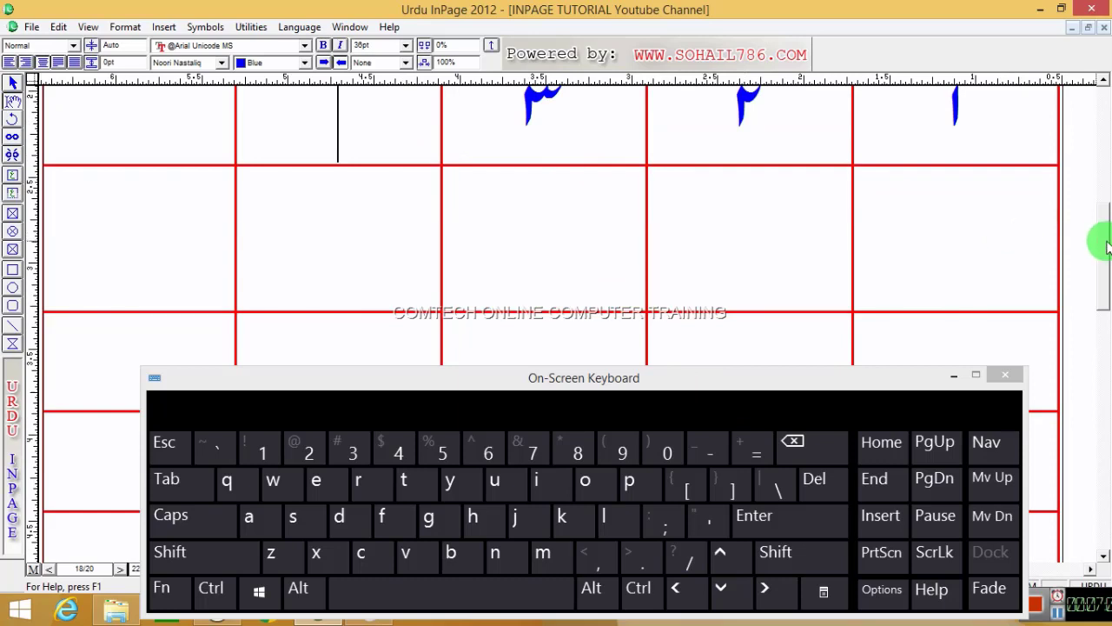
{"action": "scroll", "coordinate": [1093, 226], "scroll_direction": "up", "scroll_amount": 2}
{"action": "left_click", "coordinate": [394, 446]}
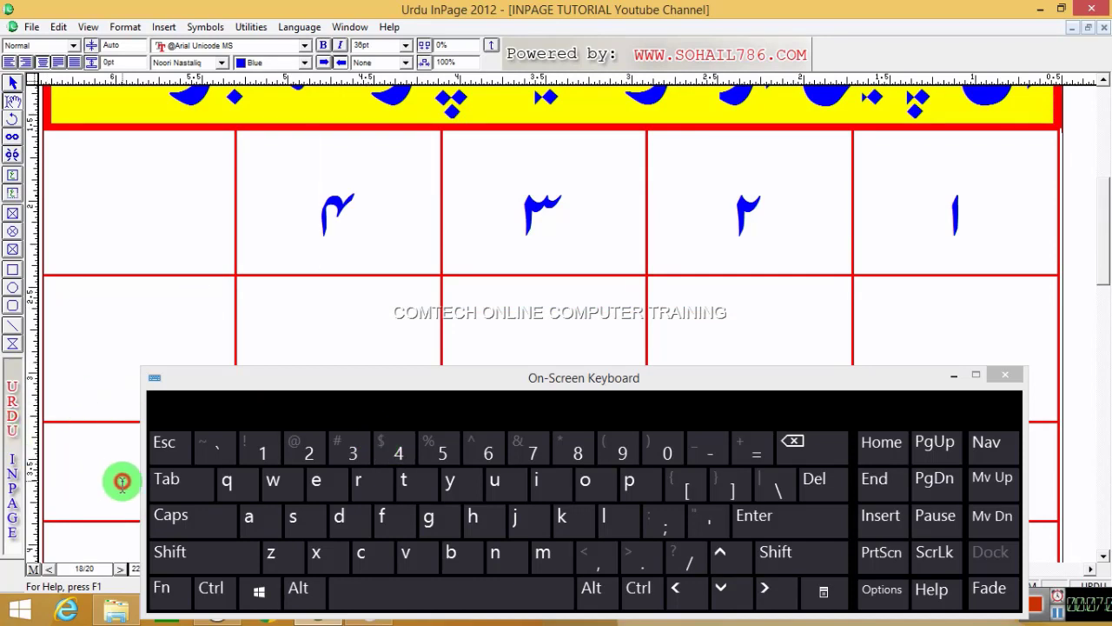
{"action": "left_click", "coordinate": [161, 483]}
{"action": "left_click", "coordinate": [435, 451]}
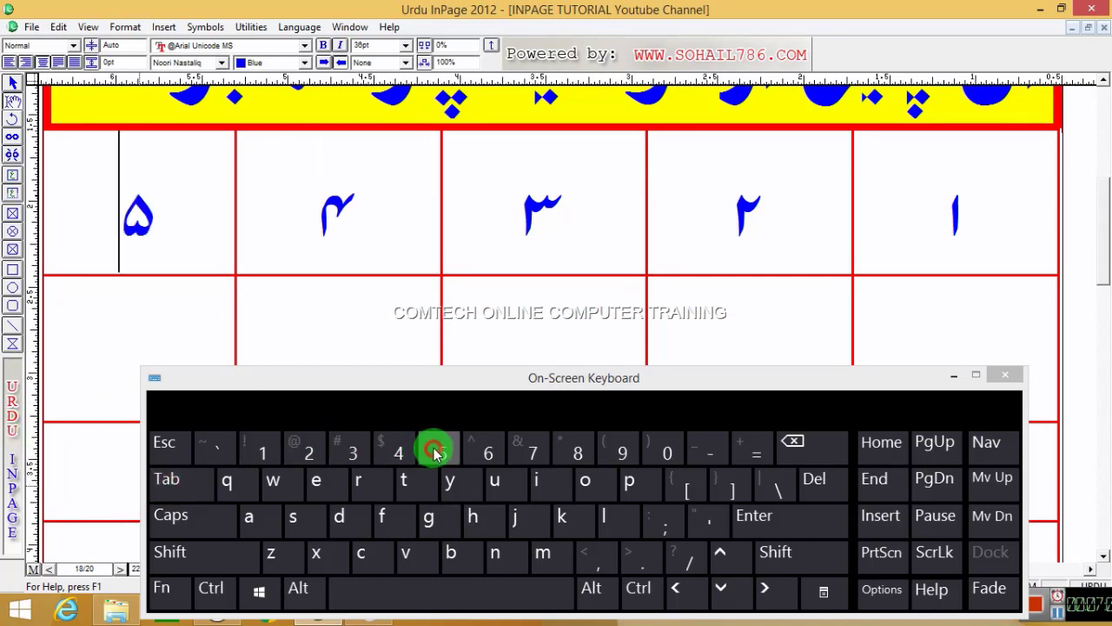
Fill the table's second row, starting from its rightmost cell, with the Urdu numbers 6, 7, 8, 9 and 10
{"action": "left_click", "coordinate": [891, 327]}
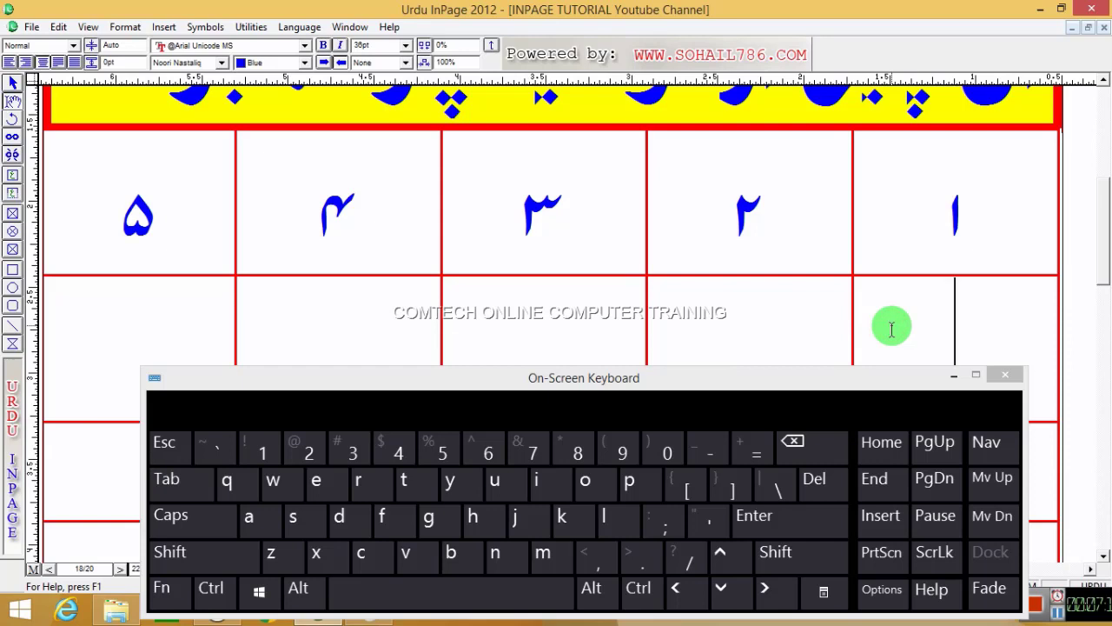
{"action": "type", "text": "6"}
{"action": "key", "text": "Tab"}
{"action": "type", "text": "7"}
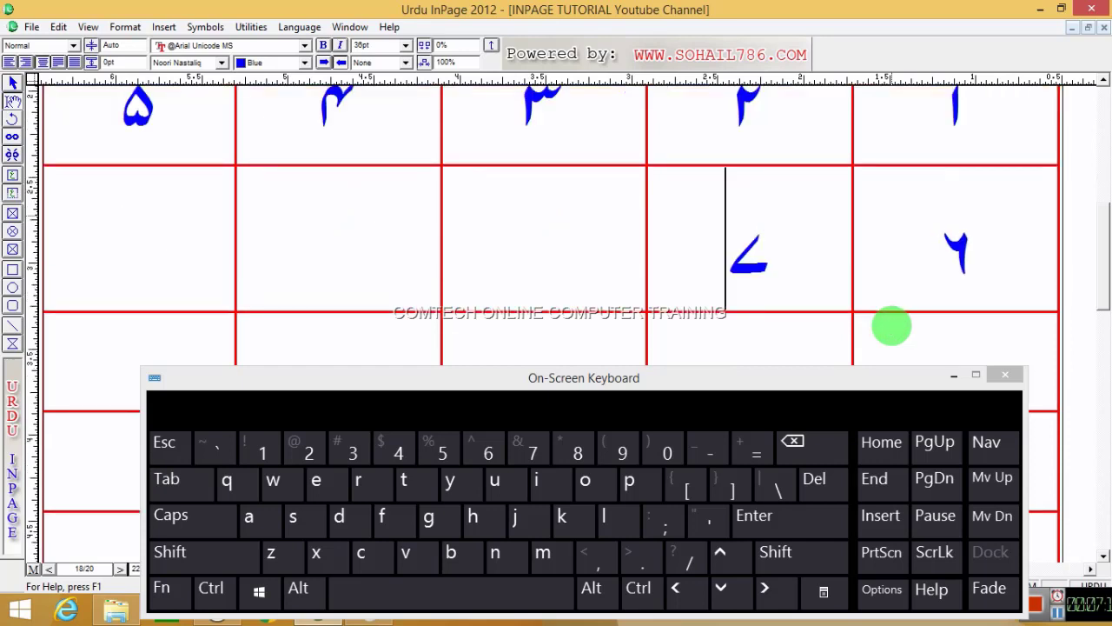
{"action": "type", "text": "8"}
{"action": "key", "text": "Tab"}
{"action": "type", "text": "9"}
{"action": "key", "text": "Tab"}
{"action": "type", "text": "01"}
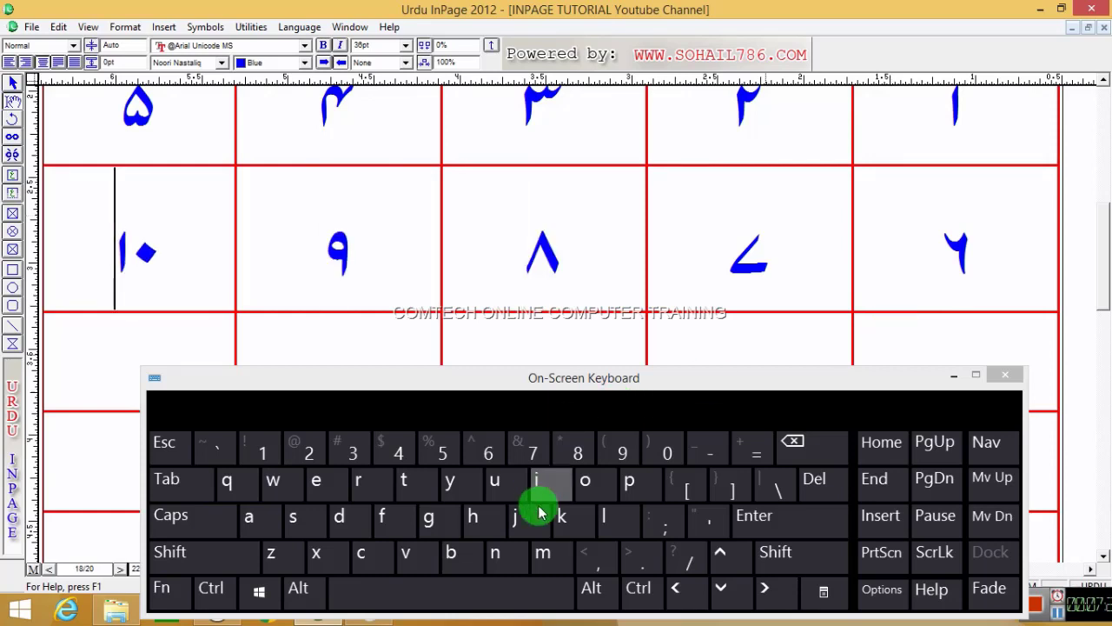
{"action": "left_click_drag", "start_coordinate": [79, 418], "coordinate": [68, 501]}
{"action": "right_click", "coordinate": [68, 501]}
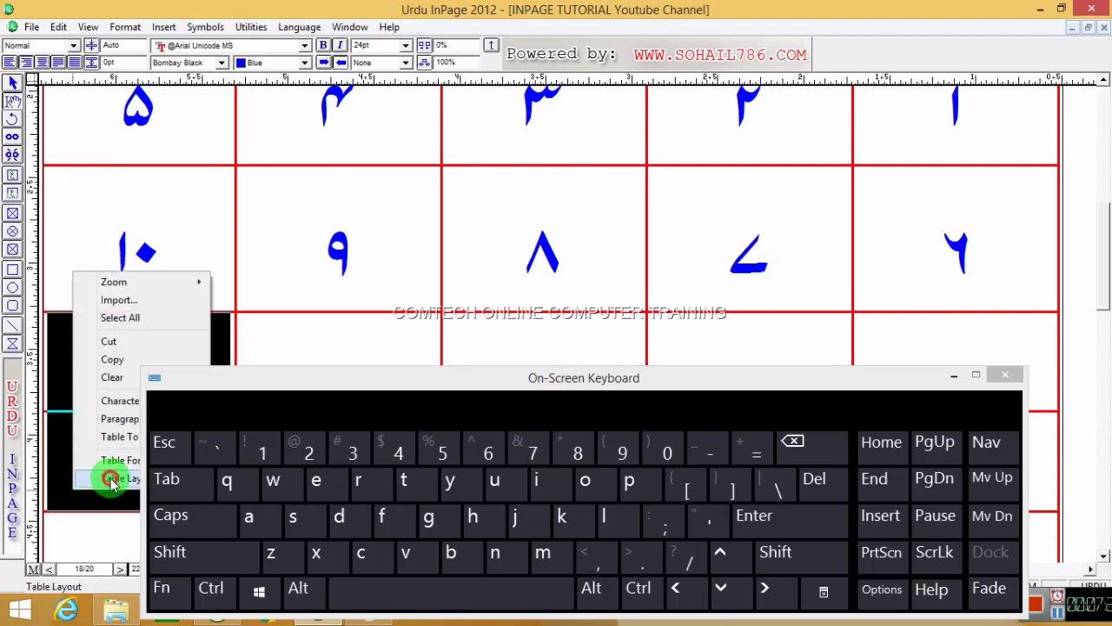
{"action": "left_click", "coordinate": [111, 478]}
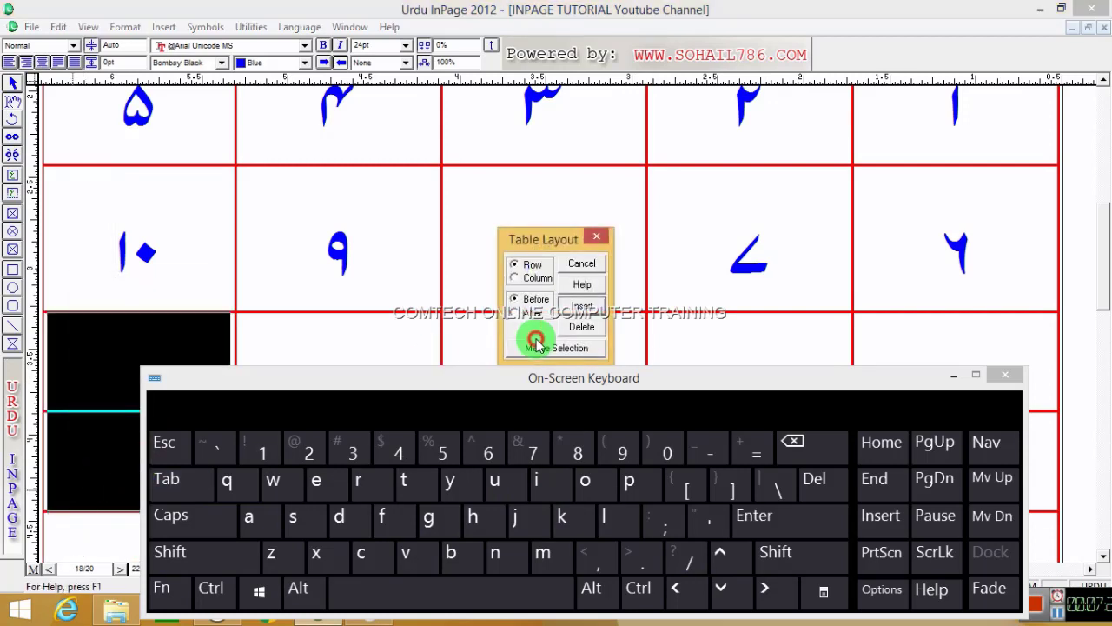
{"action": "left_click", "coordinate": [956, 375]}
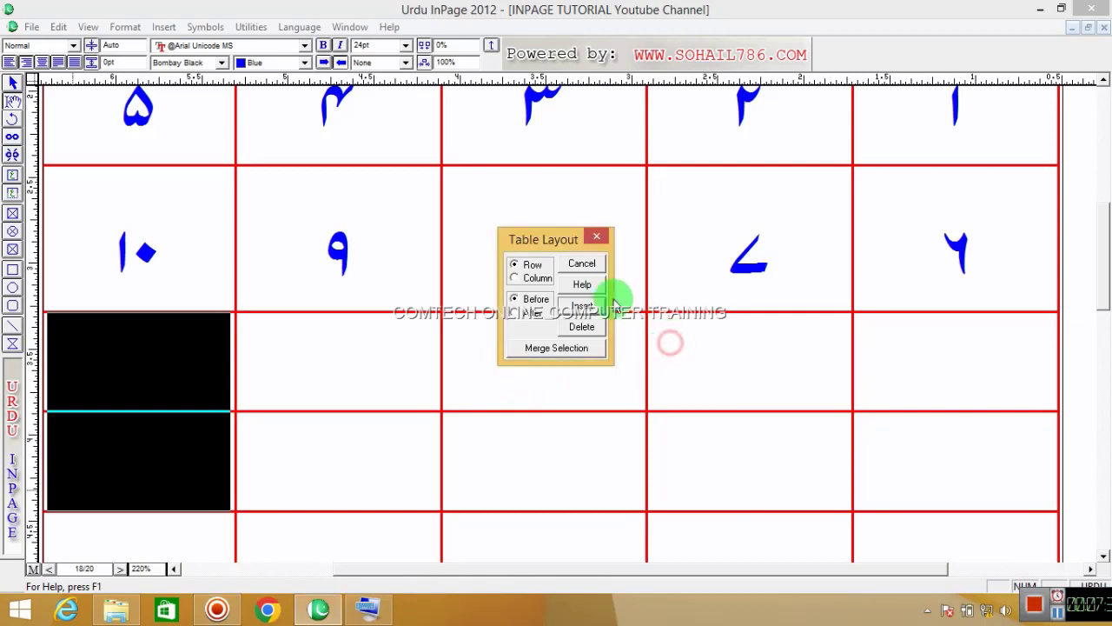
{"action": "left_click", "coordinate": [595, 236]}
Delete the empty rows beneath the second row of numbers through the Table Layout settings
{"action": "left_click_drag", "start_coordinate": [526, 379], "coordinate": [538, 524]}
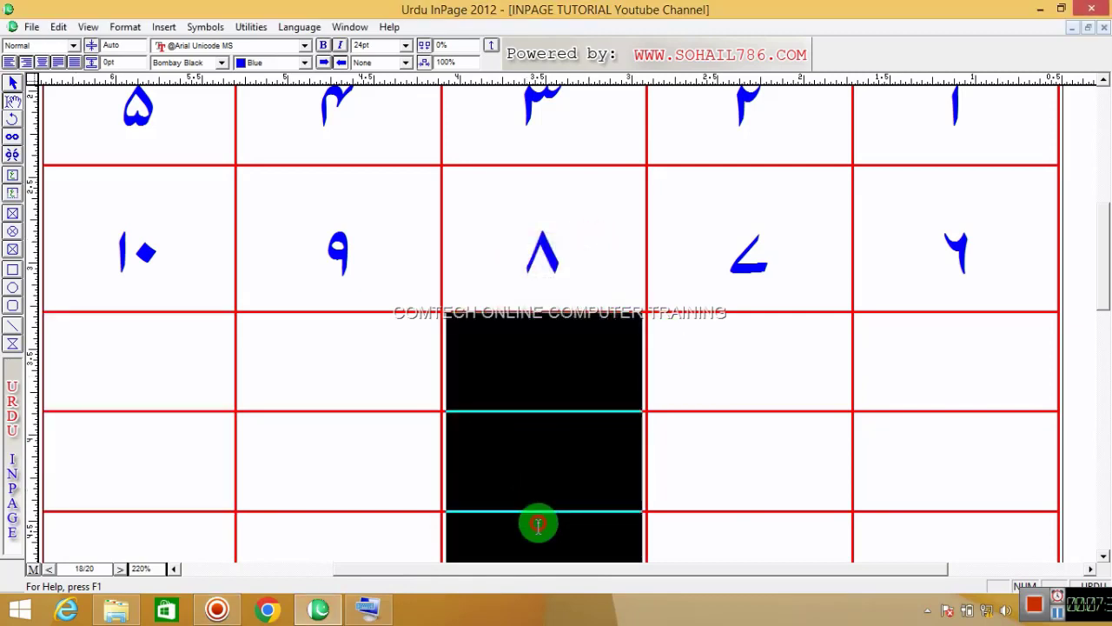
{"action": "right_click", "coordinate": [535, 480]}
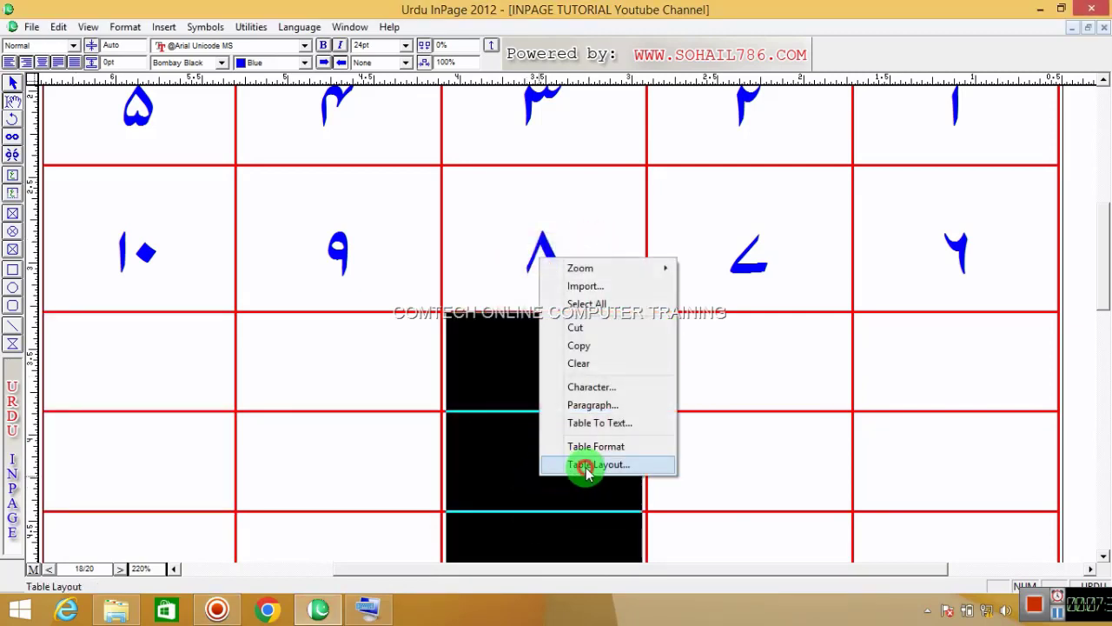
{"action": "left_click", "coordinate": [581, 466]}
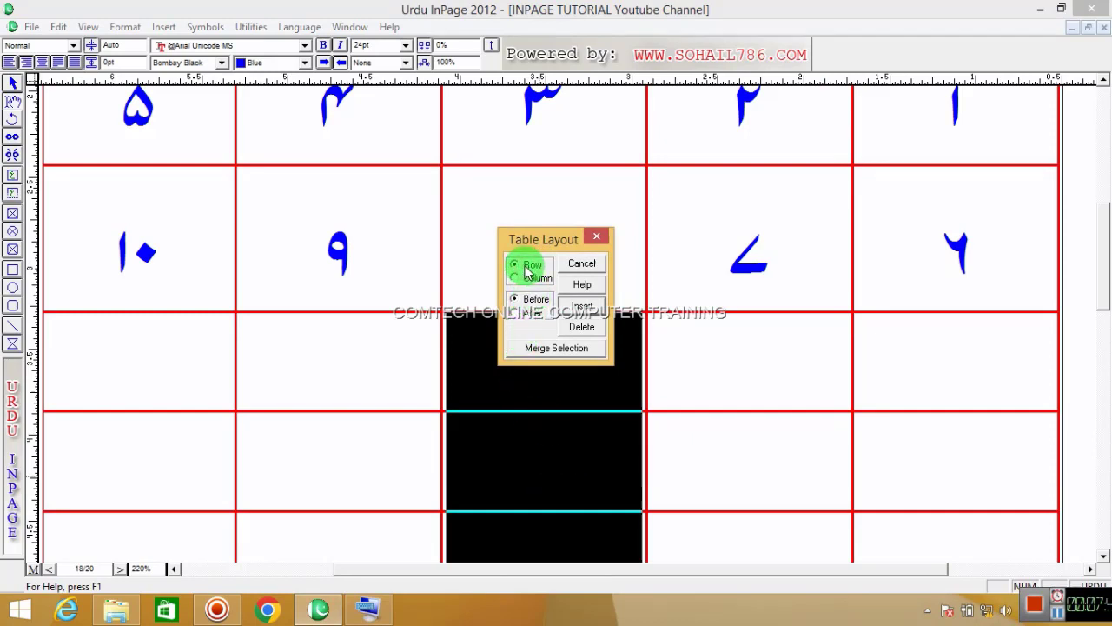
{"action": "left_click", "coordinate": [583, 328]}
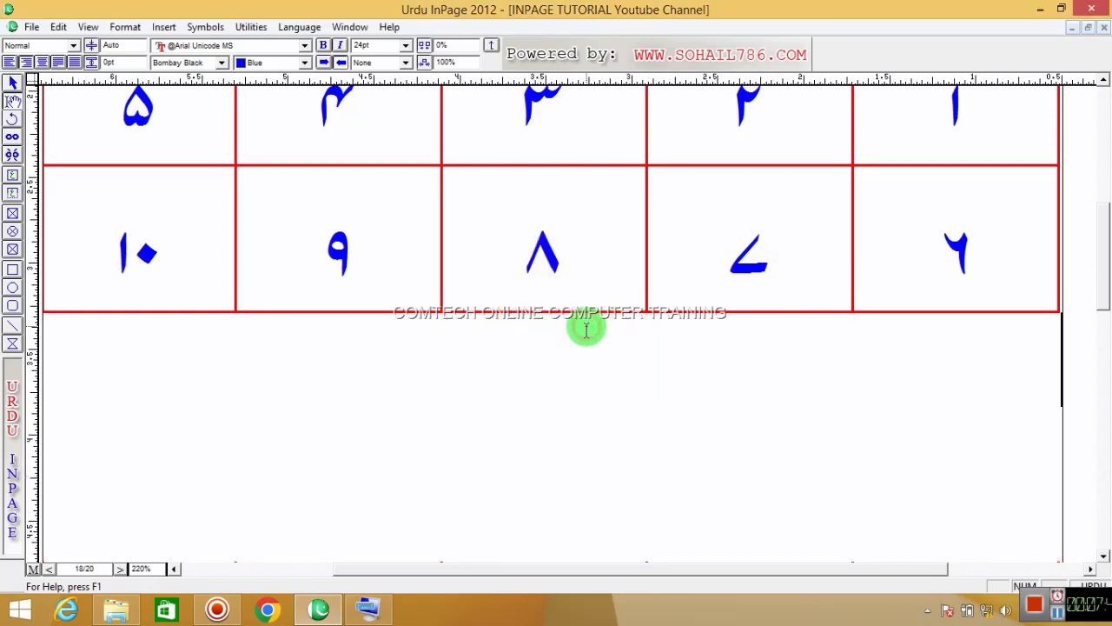
{"action": "left_click_drag", "start_coordinate": [1105, 285], "coordinate": [1104, 236]}
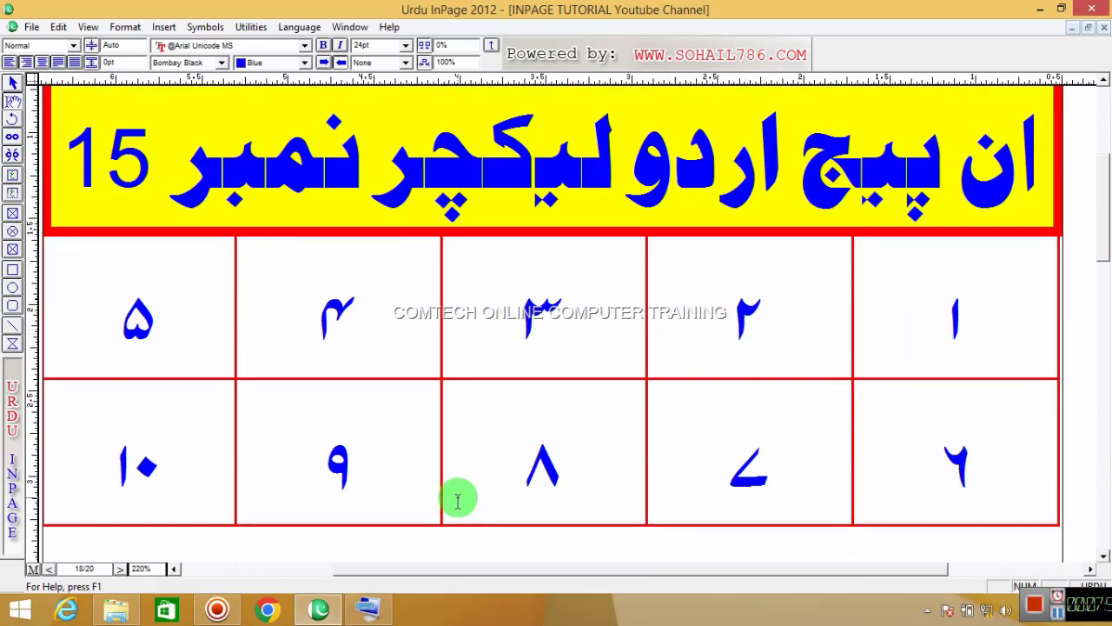
Restore the On-Screen Keyboard and move it down so the table's number rows stay in view
{"action": "mouse_move", "coordinate": [367, 609]}
{"action": "left_click", "coordinate": [367, 563]}
{"action": "left_click_drag", "start_coordinate": [529, 379], "coordinate": [472, 516]}
{"action": "left_click", "coordinate": [208, 595]}
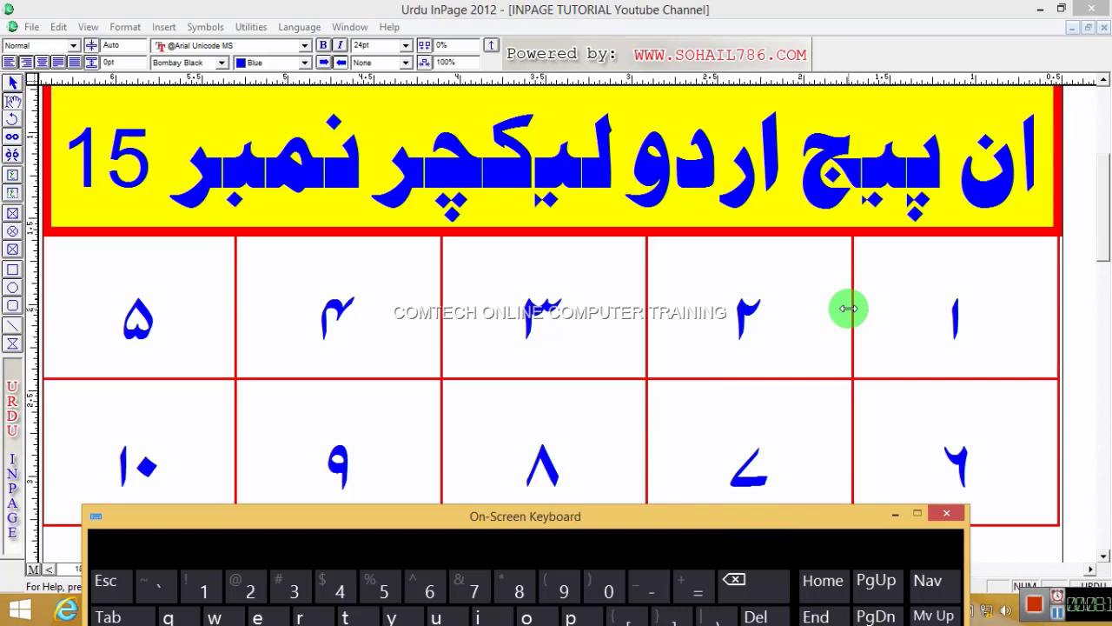
Apply the Urdu font Zakharif to the numbers in all ten table cells through the Character settings
{"action": "left_click_drag", "start_coordinate": [956, 318], "coordinate": [117, 408]}
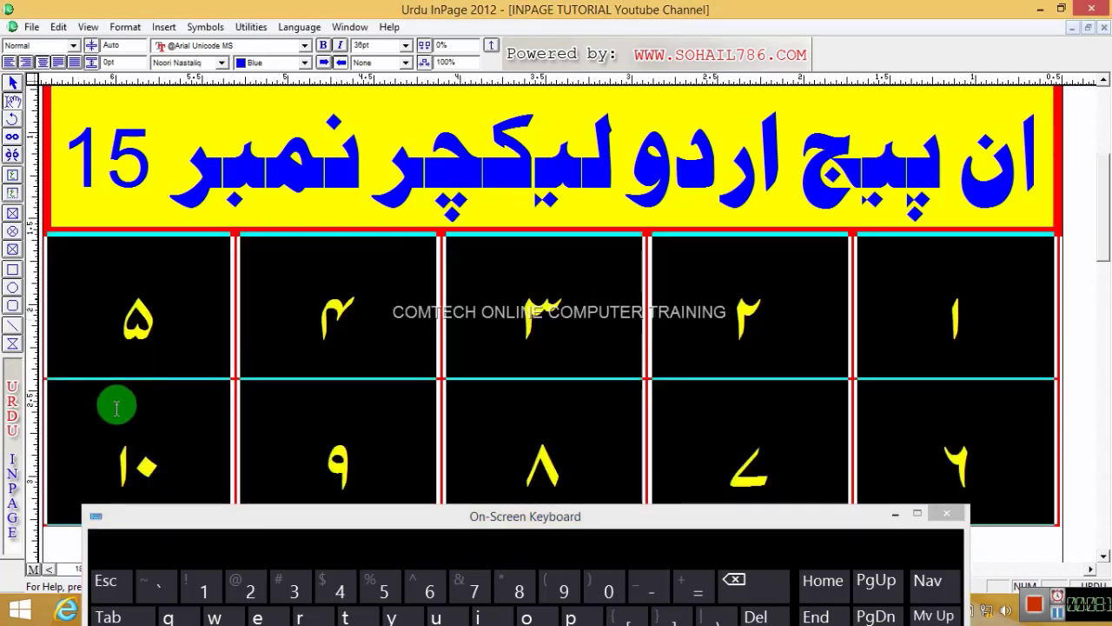
{"action": "right_click", "coordinate": [369, 274]}
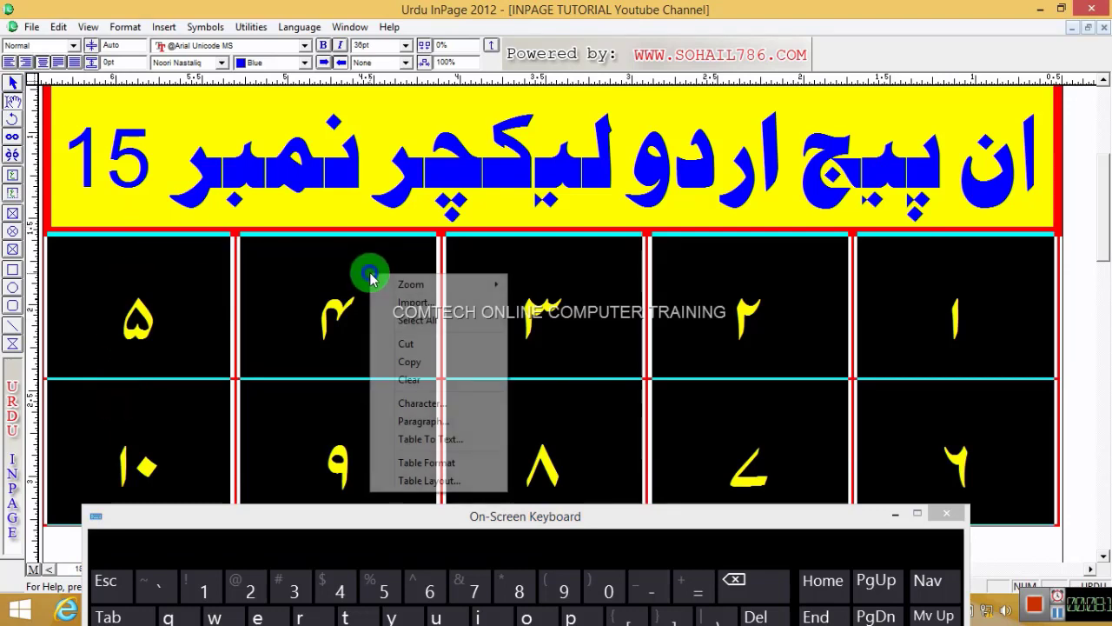
{"action": "left_click", "coordinate": [440, 404]}
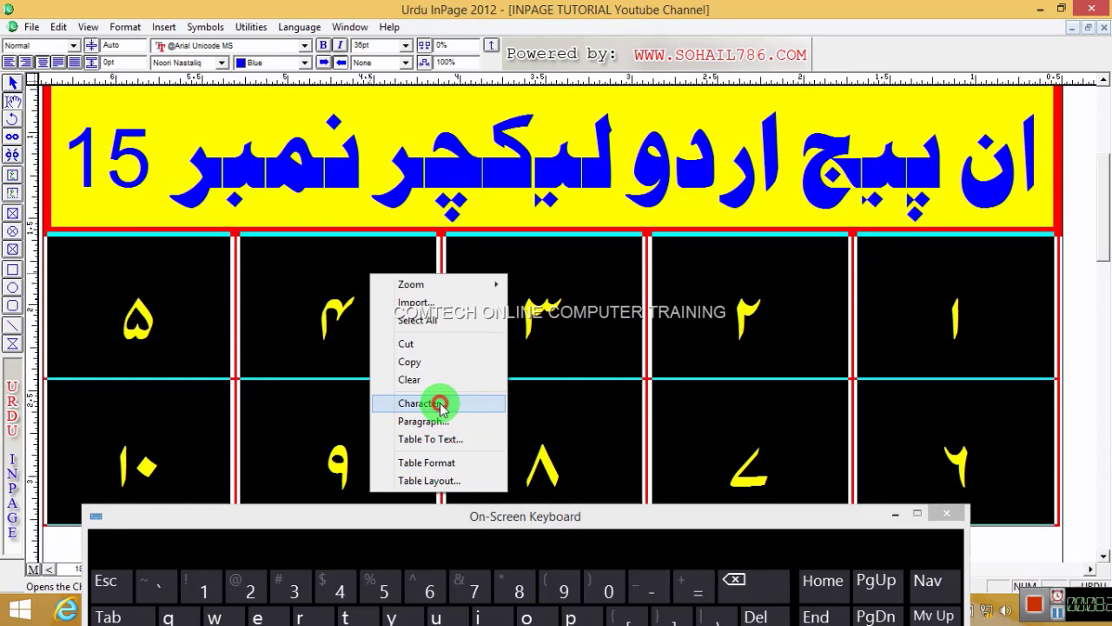
{"action": "left_click", "coordinate": [441, 404]}
{"action": "left_click_drag", "start_coordinate": [513, 223], "coordinate": [302, 215]}
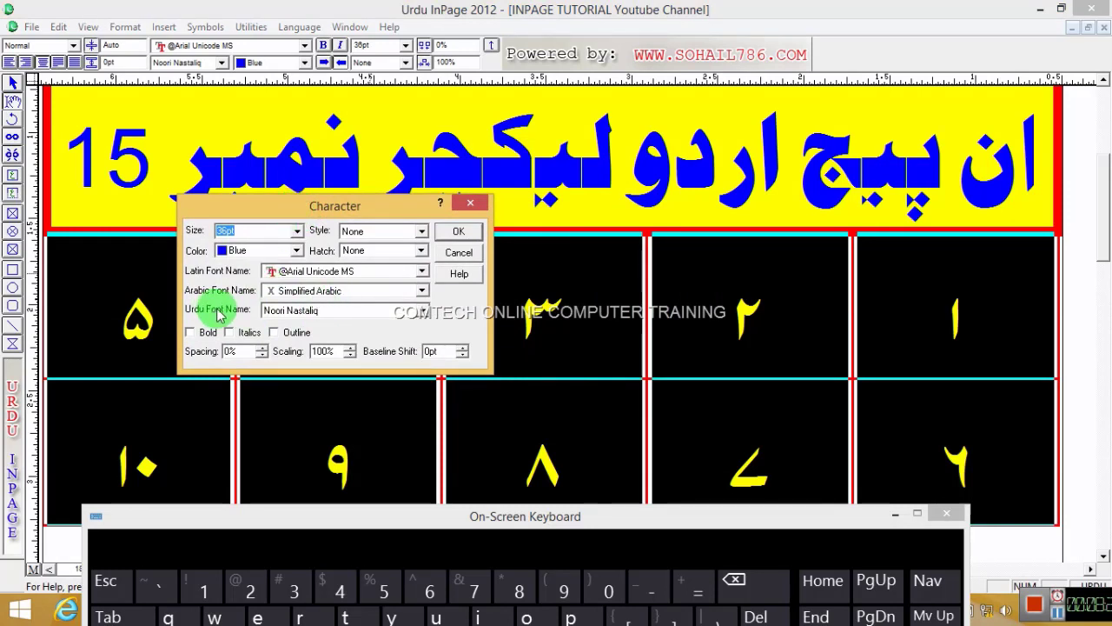
{"action": "left_click", "coordinate": [323, 313]}
{"action": "scroll", "coordinate": [339, 356], "scroll_direction": "up", "scroll_amount": 3}
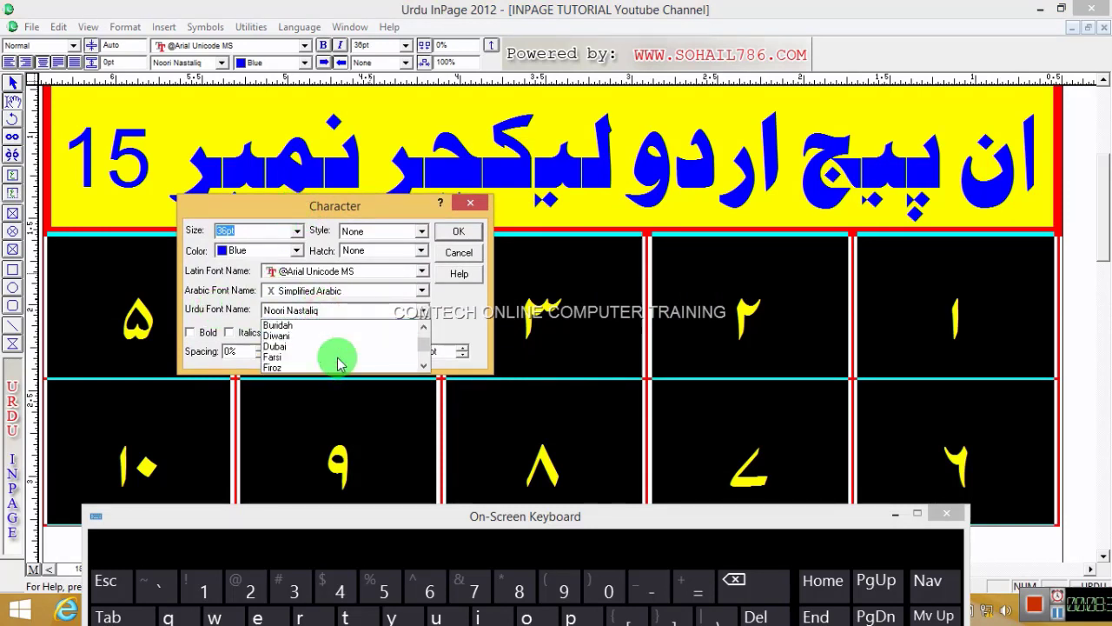
{"action": "scroll", "coordinate": [339, 363], "scroll_direction": "down", "scroll_amount": 8}
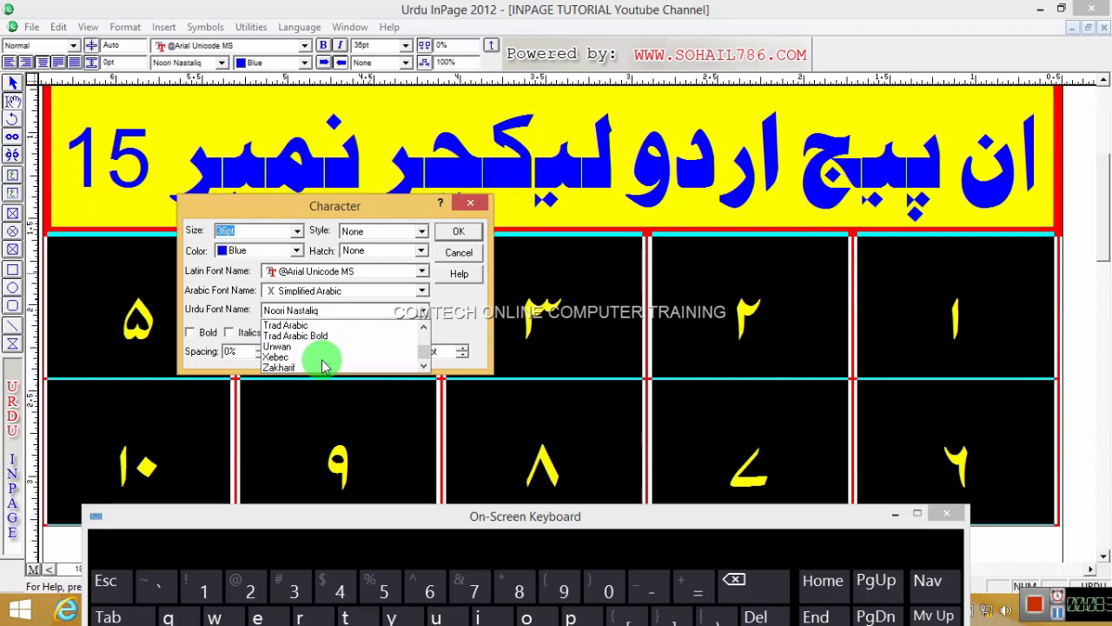
{"action": "left_click", "coordinate": [304, 363]}
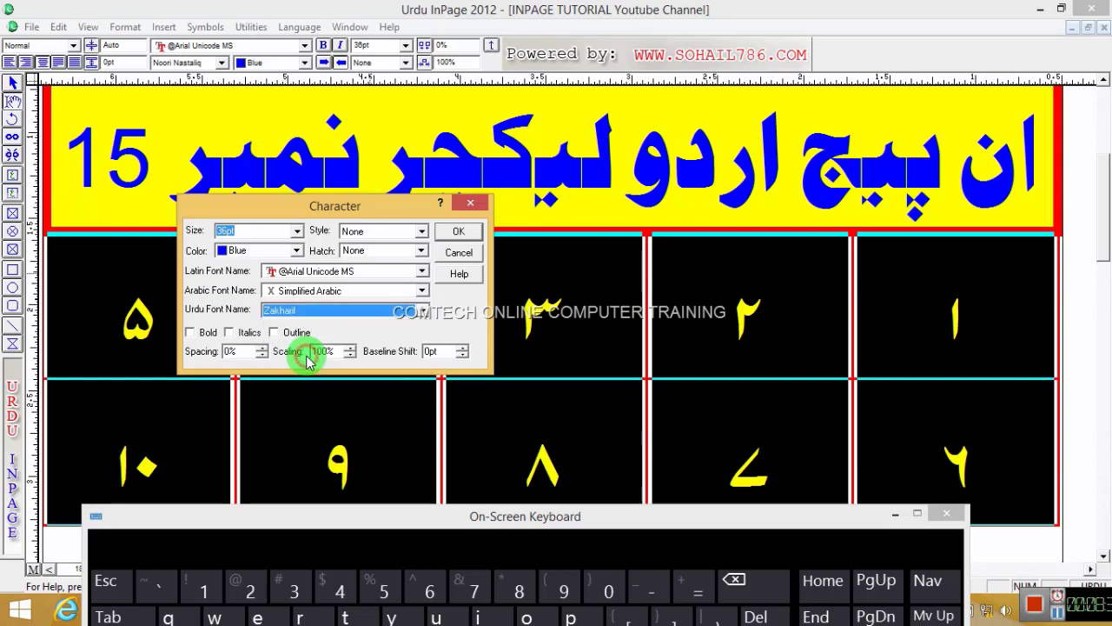
{"action": "left_click", "coordinate": [471, 234]}
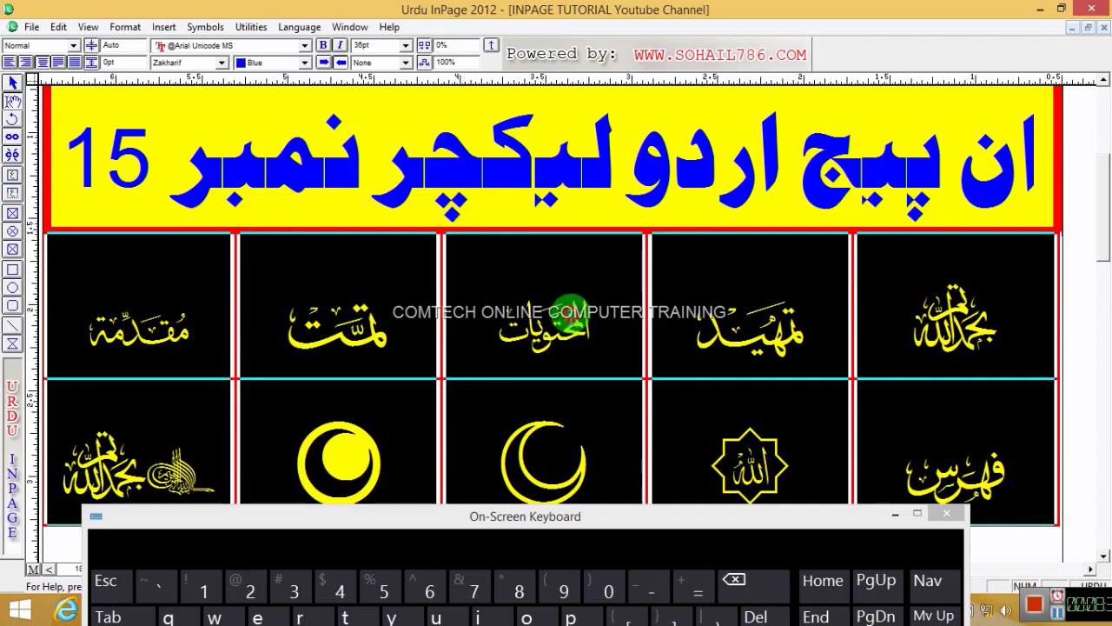
{"action": "left_click", "coordinate": [539, 314]}
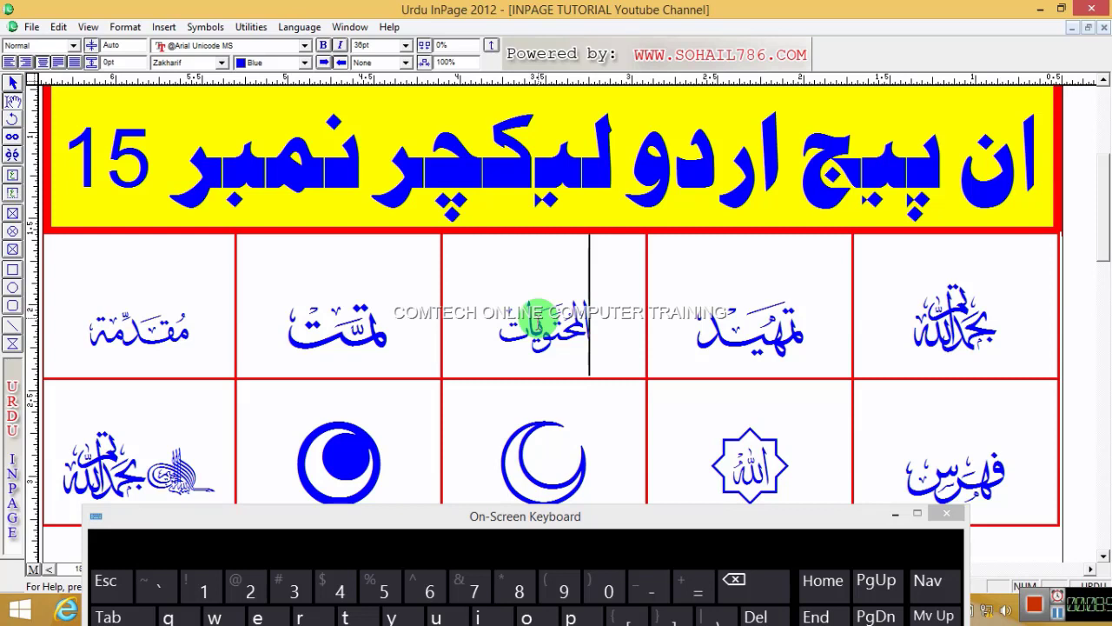
Examine the decorative symbols that the Zakharif font produces for the numbers in both table rows
{"action": "mouse_move", "coordinate": [638, 517]}
{"action": "left_mouse_down"}
{"action": "mouse_move", "coordinate": [640, 542]}
{"action": "mouse_move", "coordinate": [638, 506]}
{"action": "mouse_move", "coordinate": [631, 514]}
{"action": "left_mouse_up"}
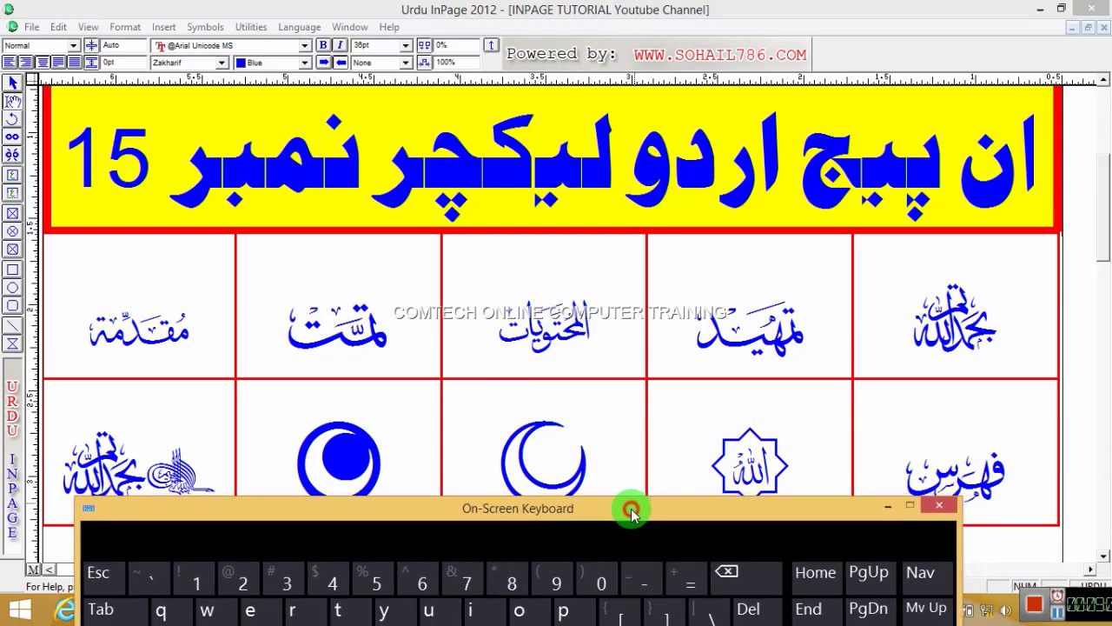
{"action": "left_click_drag", "start_coordinate": [631, 514], "coordinate": [635, 524]}
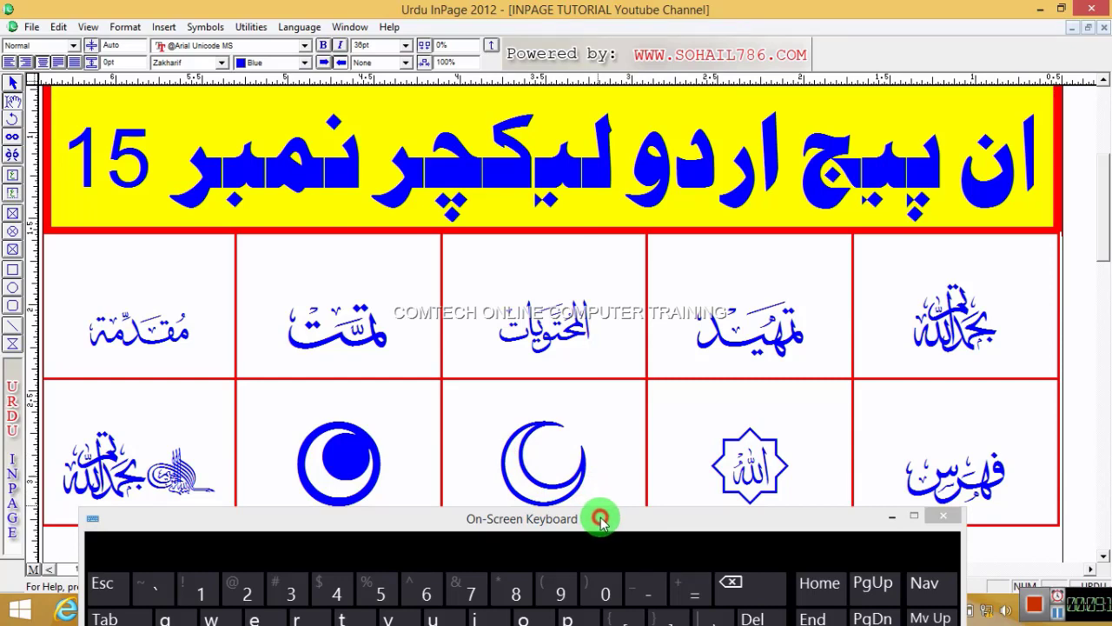
{"action": "mouse_move", "coordinate": [603, 518]}
{"action": "left_mouse_down"}
{"action": "mouse_move", "coordinate": [576, 316]}
{"action": "mouse_move", "coordinate": [633, 318]}
{"action": "mouse_move", "coordinate": [611, 504]}
{"action": "mouse_move", "coordinate": [591, 458]}
{"action": "mouse_move", "coordinate": [596, 518]}
{"action": "left_mouse_up"}
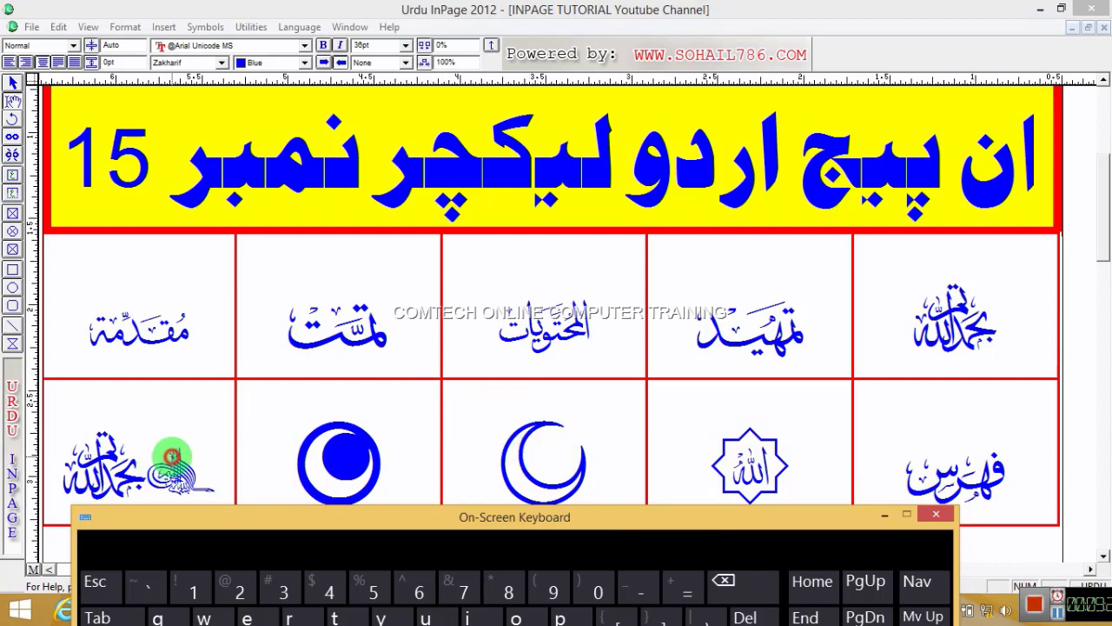
{"action": "left_click", "coordinate": [205, 463]}
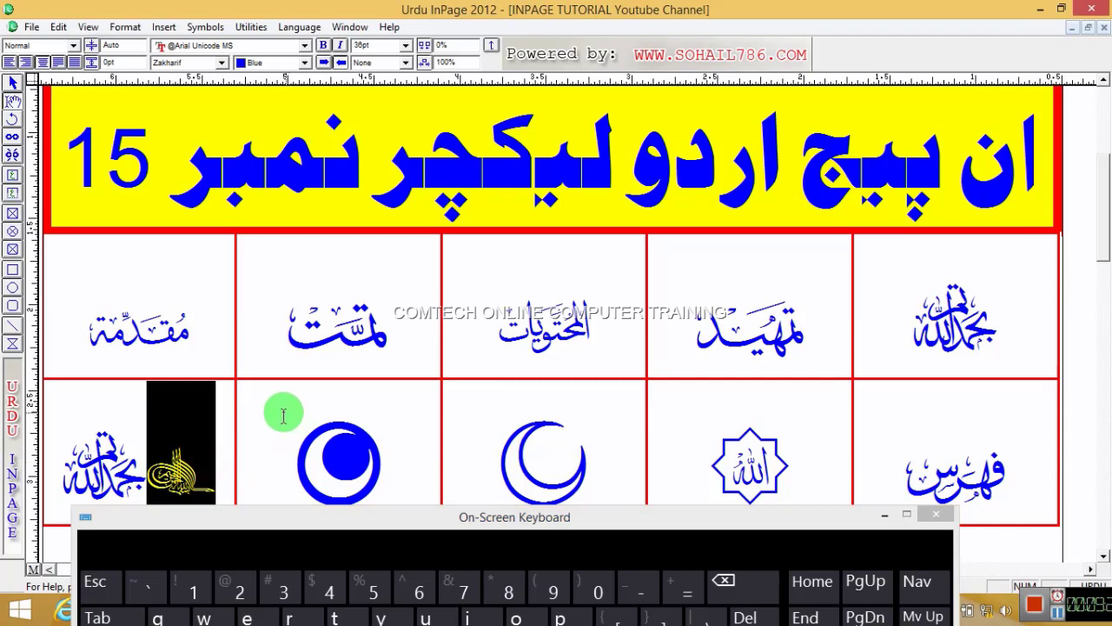
{"action": "left_click", "coordinate": [165, 355]}
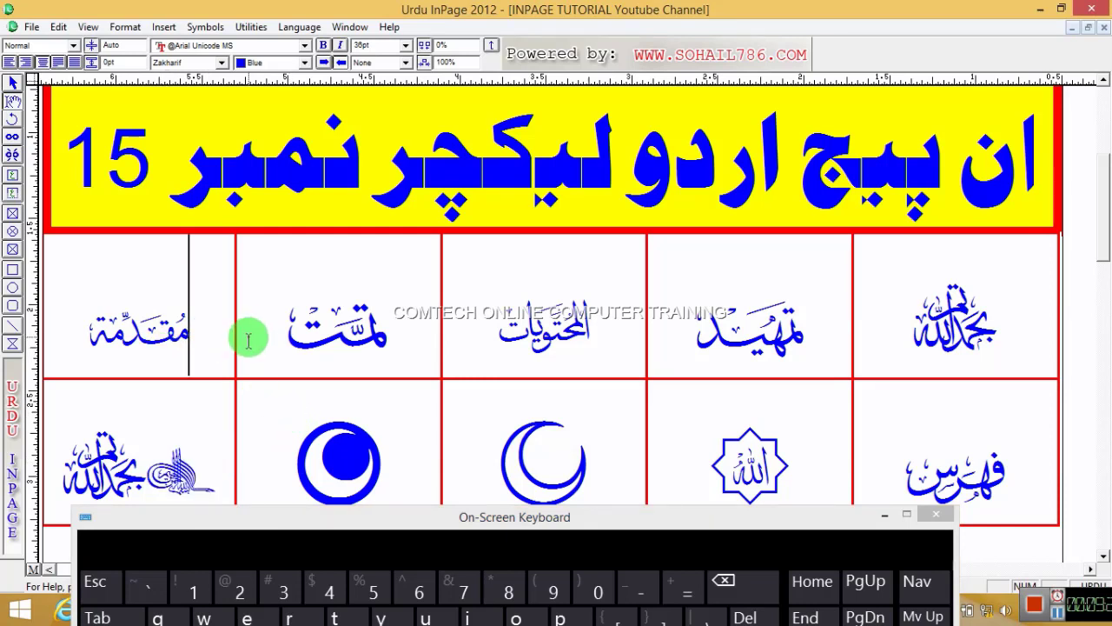
{"action": "left_click", "coordinate": [753, 458]}
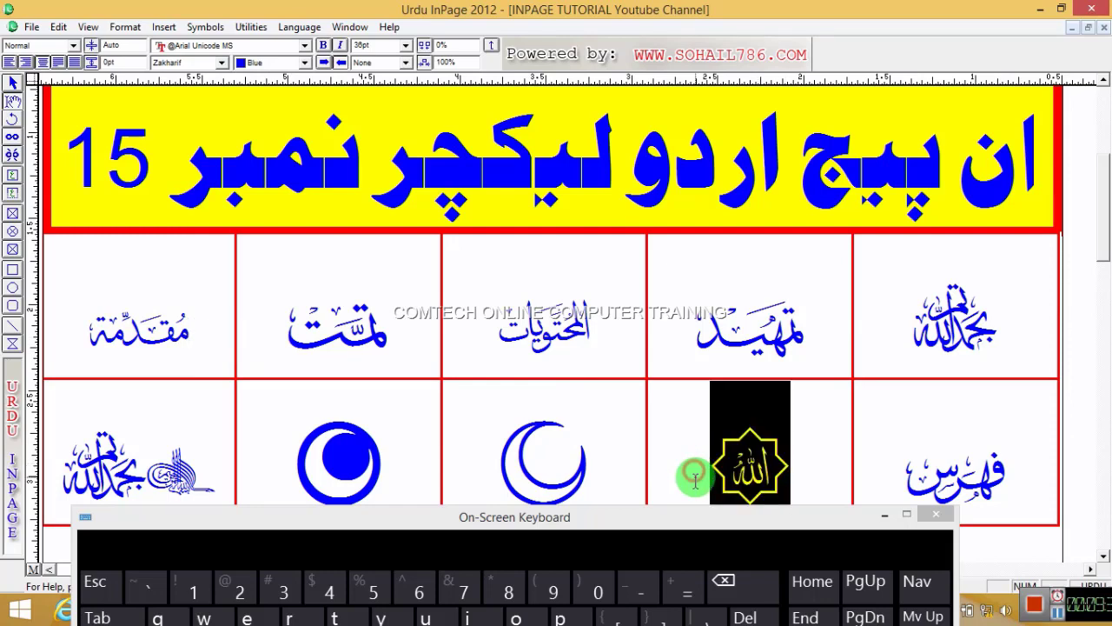
{"action": "left_click", "coordinate": [556, 520]}
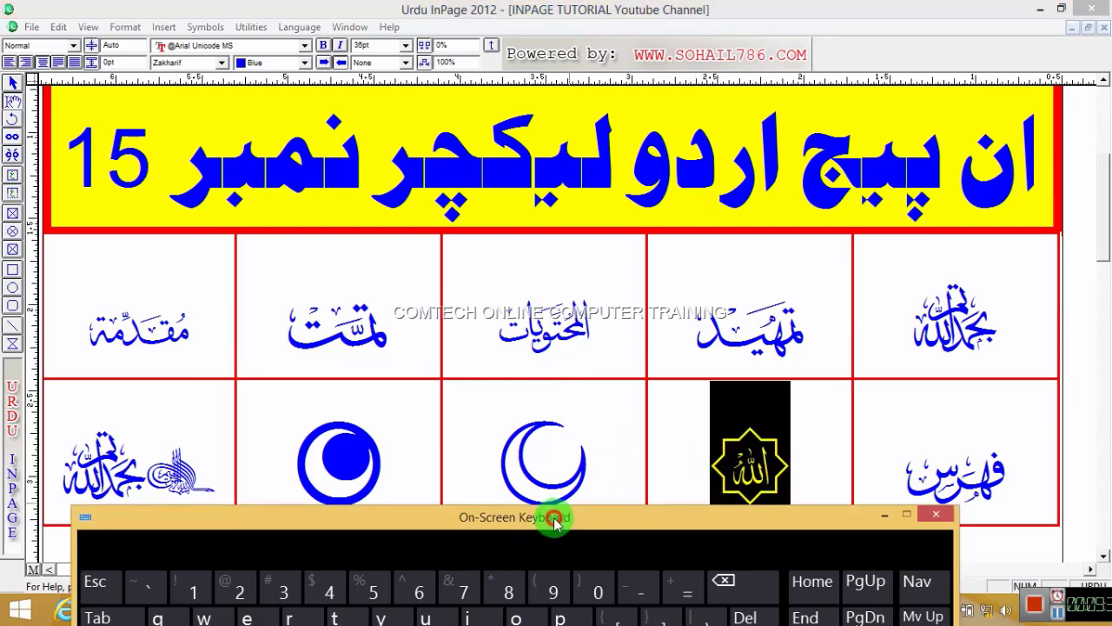
Set the Urdu font of all ten table cells back to Noori Nastaliq
{"action": "left_click_drag", "start_coordinate": [912, 318], "coordinate": [57, 435]}
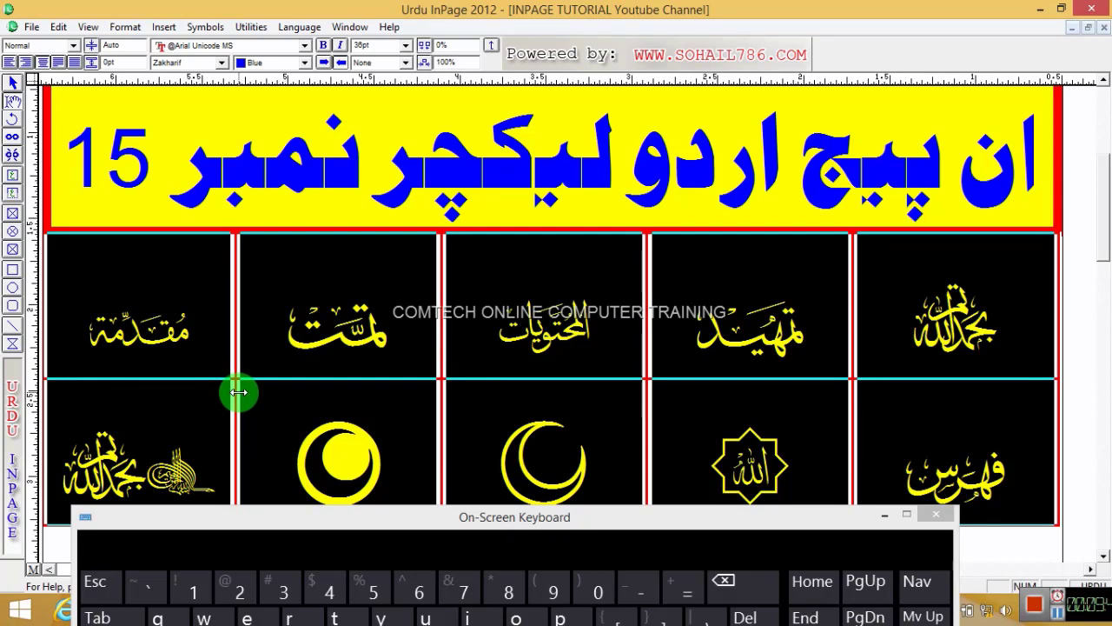
{"action": "left_click", "coordinate": [223, 63]}
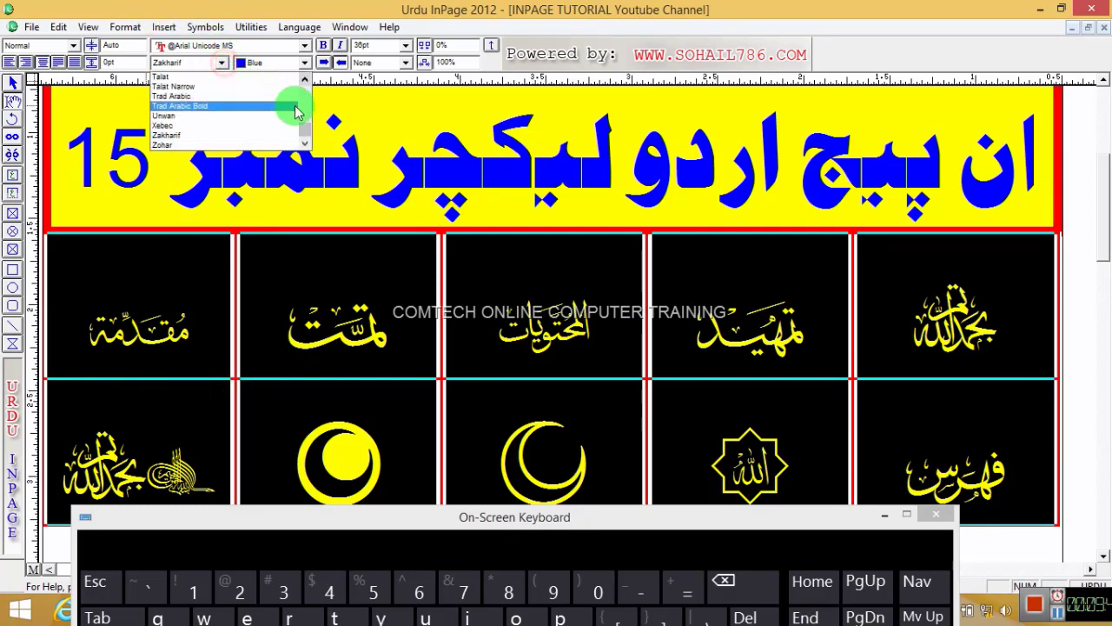
{"action": "left_click_drag", "start_coordinate": [303, 127], "coordinate": [305, 79]}
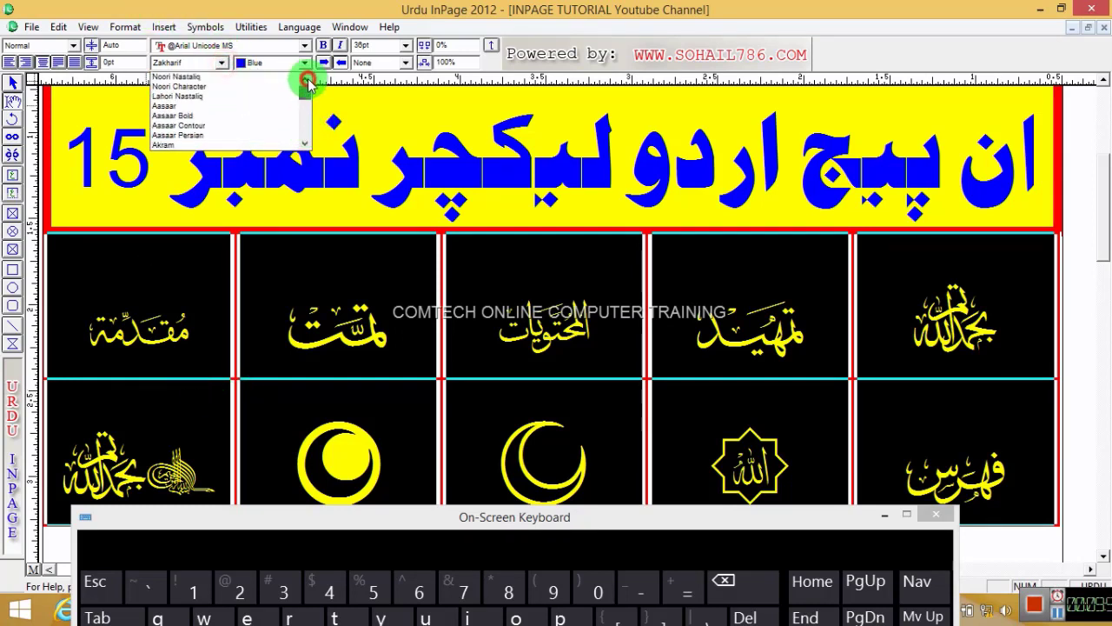
{"action": "left_click", "coordinate": [205, 79]}
{"action": "left_click", "coordinate": [767, 382]}
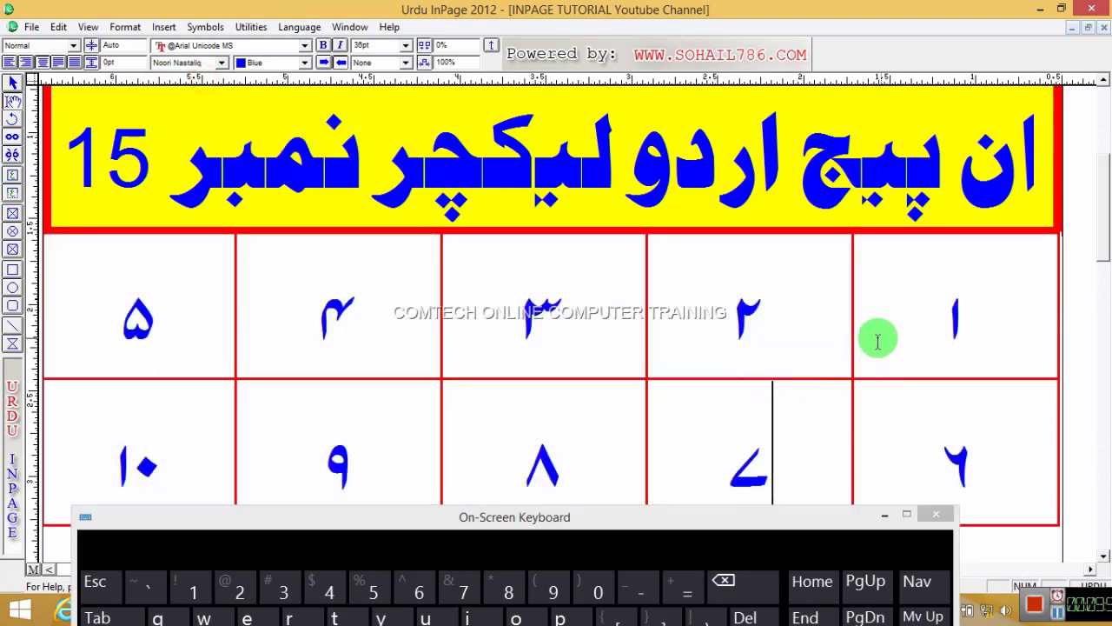
Delete the numbers from all ten cells of the table
{"action": "left_click_drag", "start_coordinate": [956, 317], "coordinate": [106, 461]}
{"action": "key", "text": "Delete"}
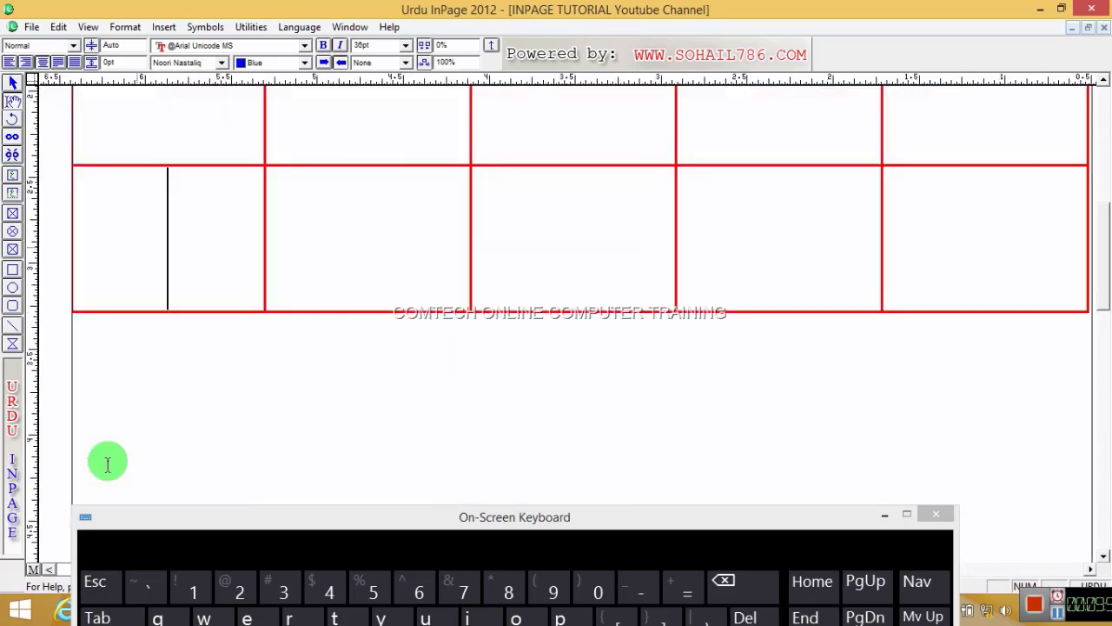
{"action": "left_click_drag", "start_coordinate": [1106, 330], "coordinate": [1104, 258]}
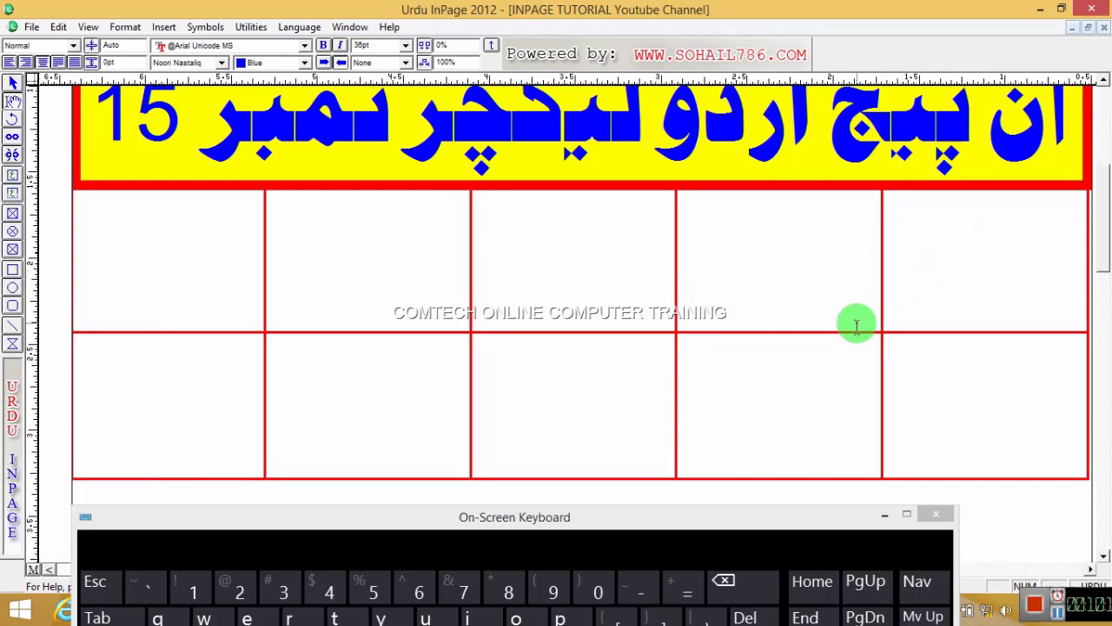
Move the On-Screen Keyboard up until its letter rows show, and enter an exclamation mark in the first row's rightmost cell
{"action": "left_click_drag", "start_coordinate": [622, 517], "coordinate": [619, 429]}
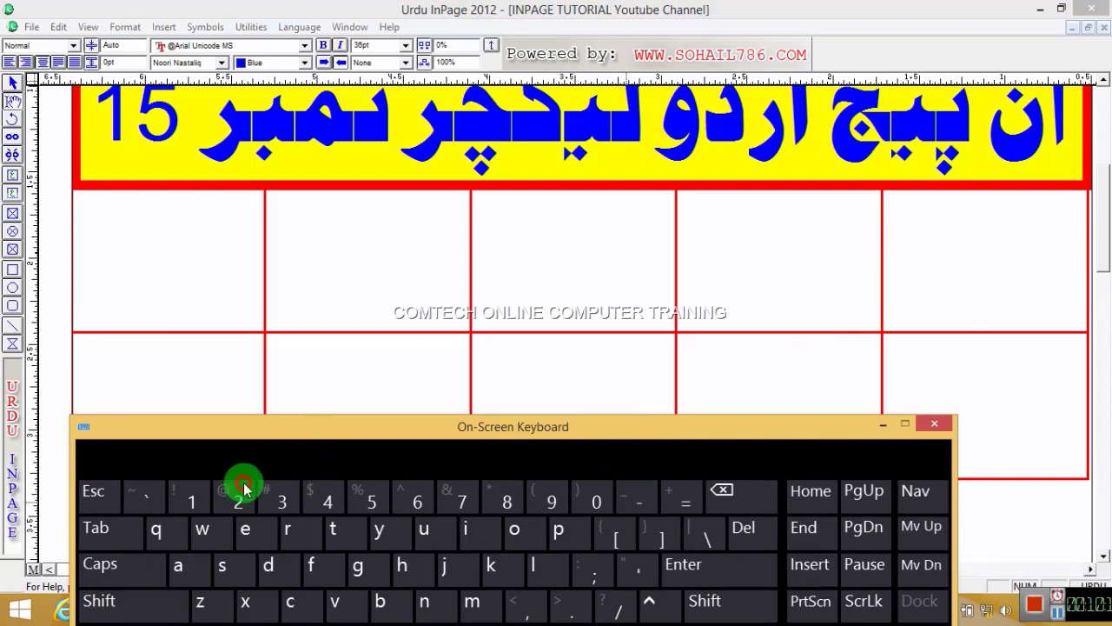
{"action": "left_click", "coordinate": [197, 502]}
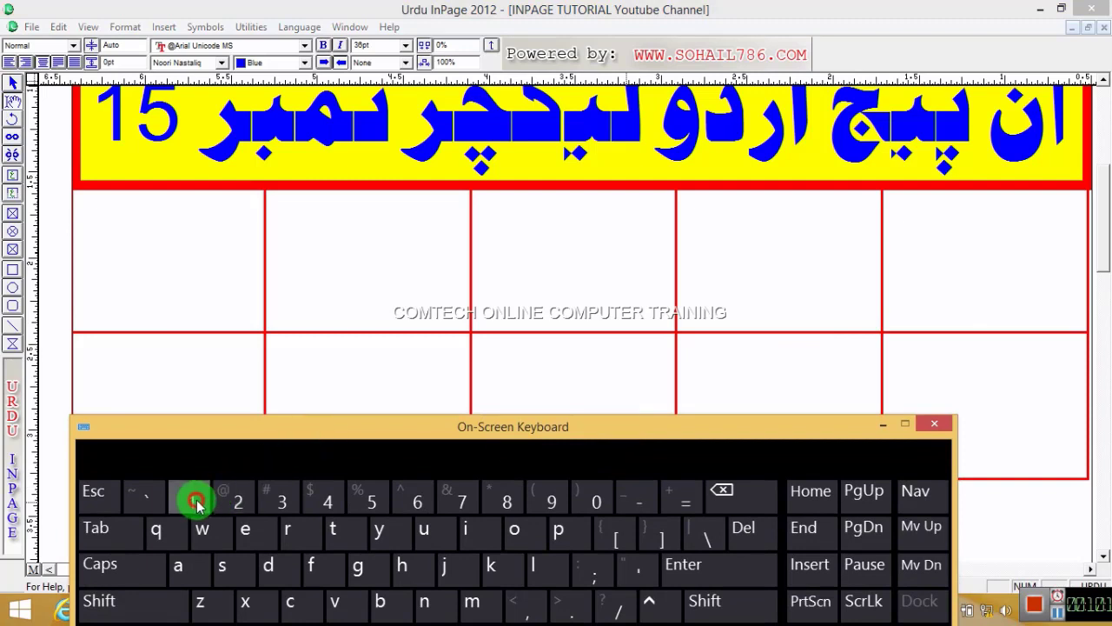
{"action": "left_click", "coordinate": [124, 611]}
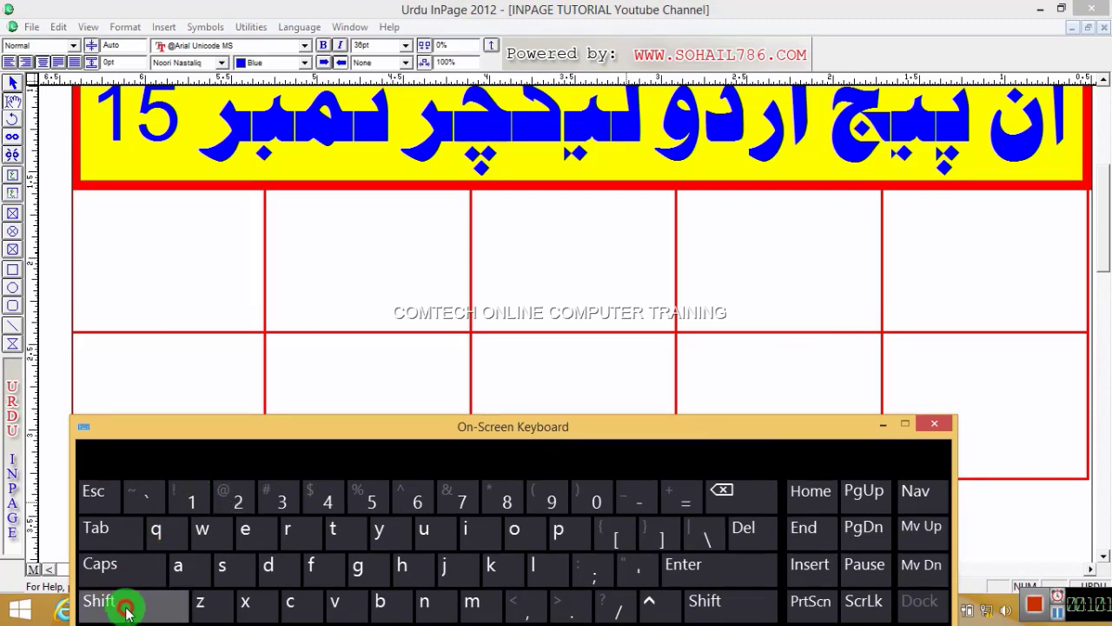
{"action": "left_click", "coordinate": [176, 507]}
{"action": "left_click", "coordinate": [537, 355]}
{"action": "left_click", "coordinate": [872, 278]}
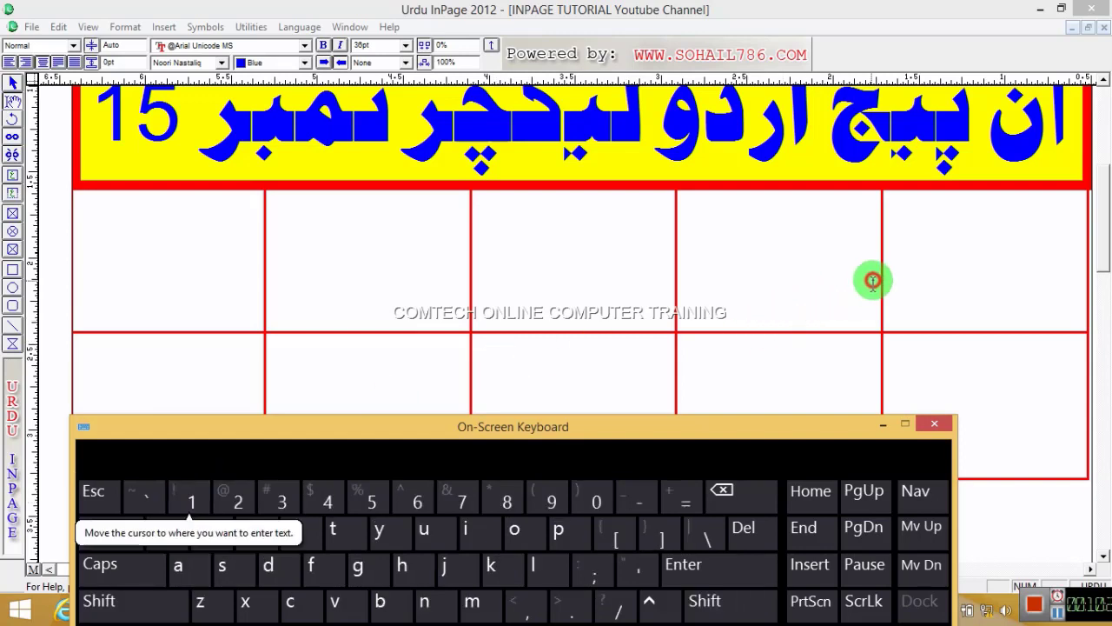
{"action": "left_click", "coordinate": [162, 600]}
{"action": "left_click", "coordinate": [190, 503]}
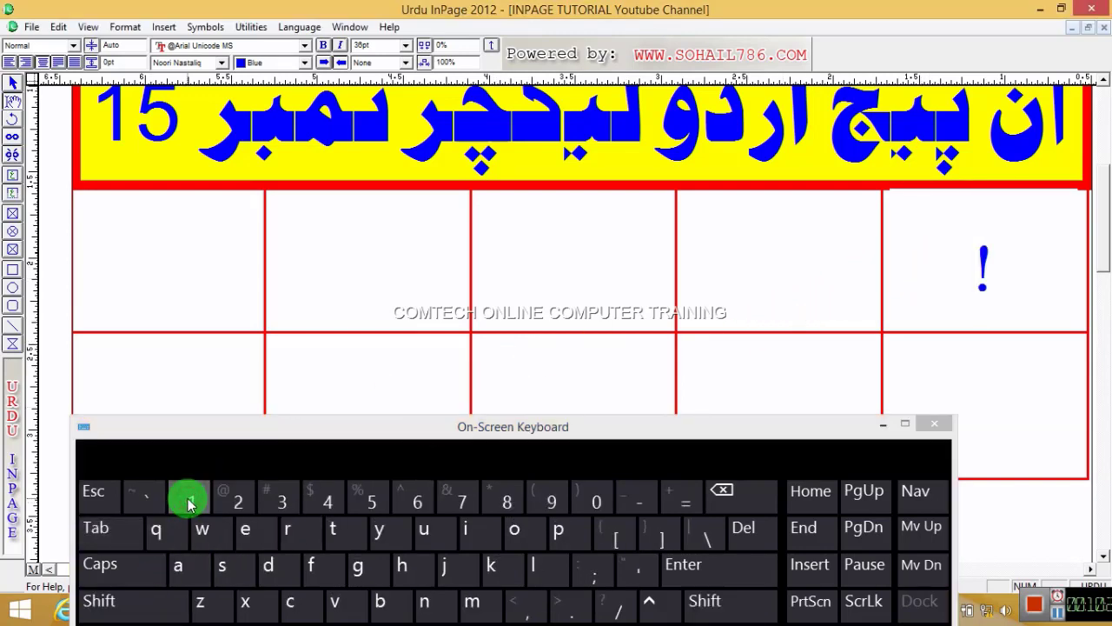
Fill the first row's four remaining cells, going leftward, with the Urdu comma, the slanted stroke mark, ئ and ي
{"action": "key", "text": "shift"}
{"action": "left_click", "coordinate": [232, 501]}
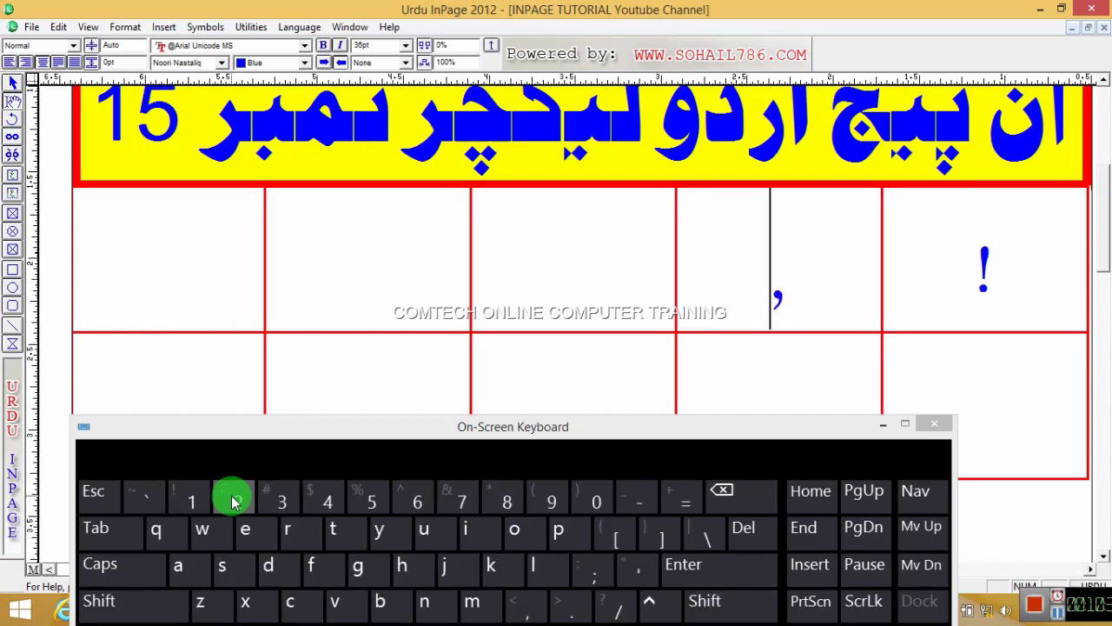
{"action": "key", "text": "shift"}
{"action": "left_click", "coordinate": [233, 502]}
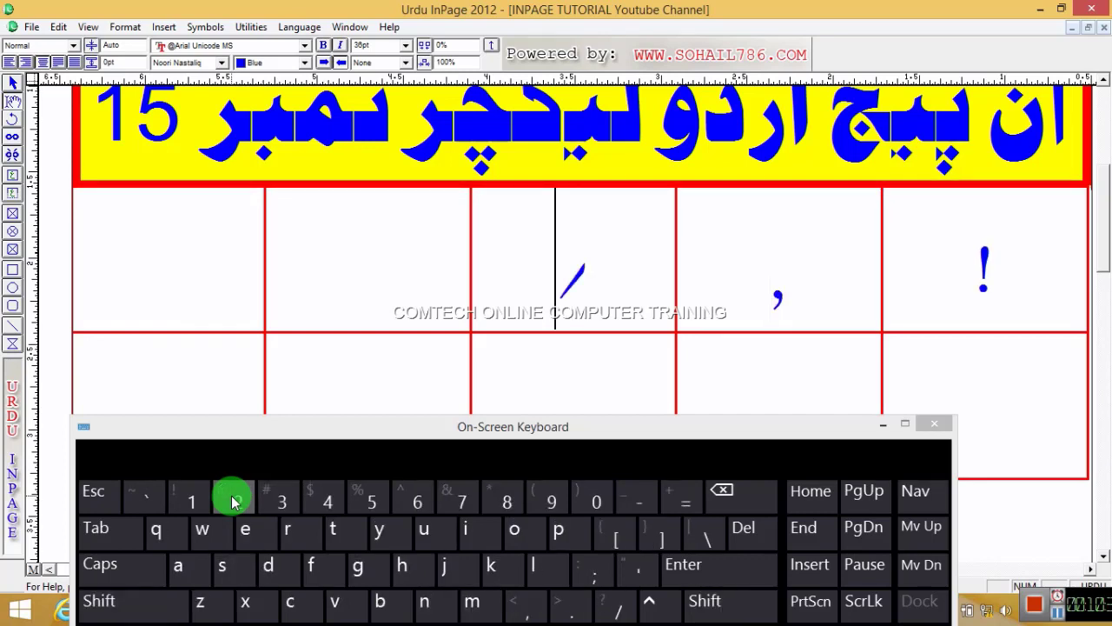
{"action": "key", "text": "shift"}
{"action": "left_click", "coordinate": [233, 502]}
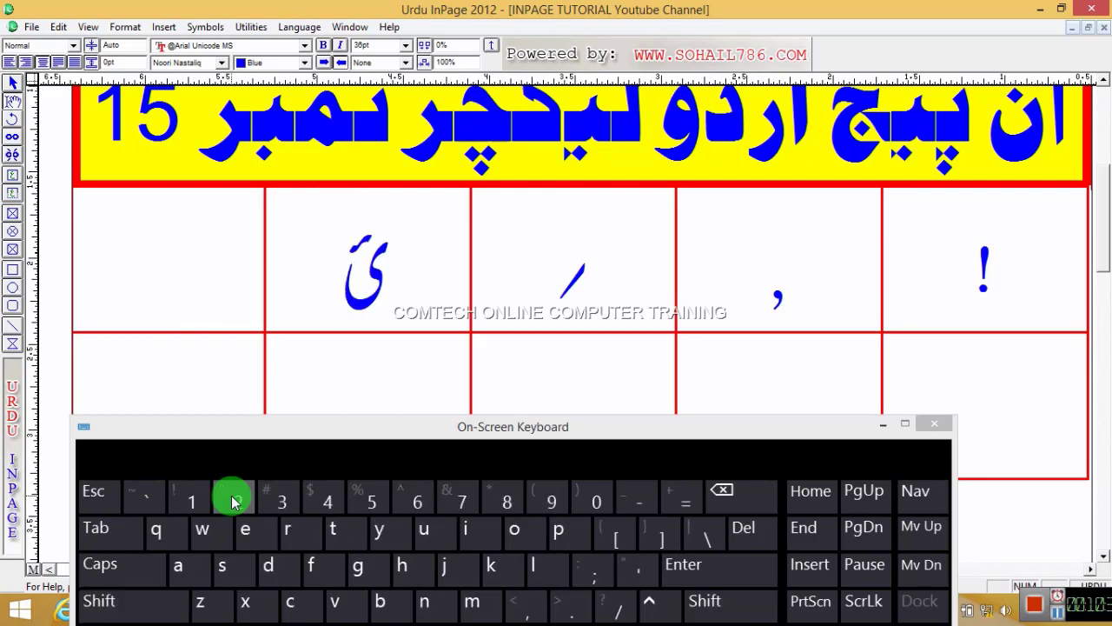
{"action": "left_click", "coordinate": [233, 501], "text": "shift"}
Fill the second row from its rightmost cell with three small Urdu sign marks, followed by the parentheses ( and )
{"action": "left_click", "coordinate": [233, 501], "text": "shift"}
{"action": "left_click", "coordinate": [233, 502], "text": "shift"}
{"action": "key", "text": "shift"}
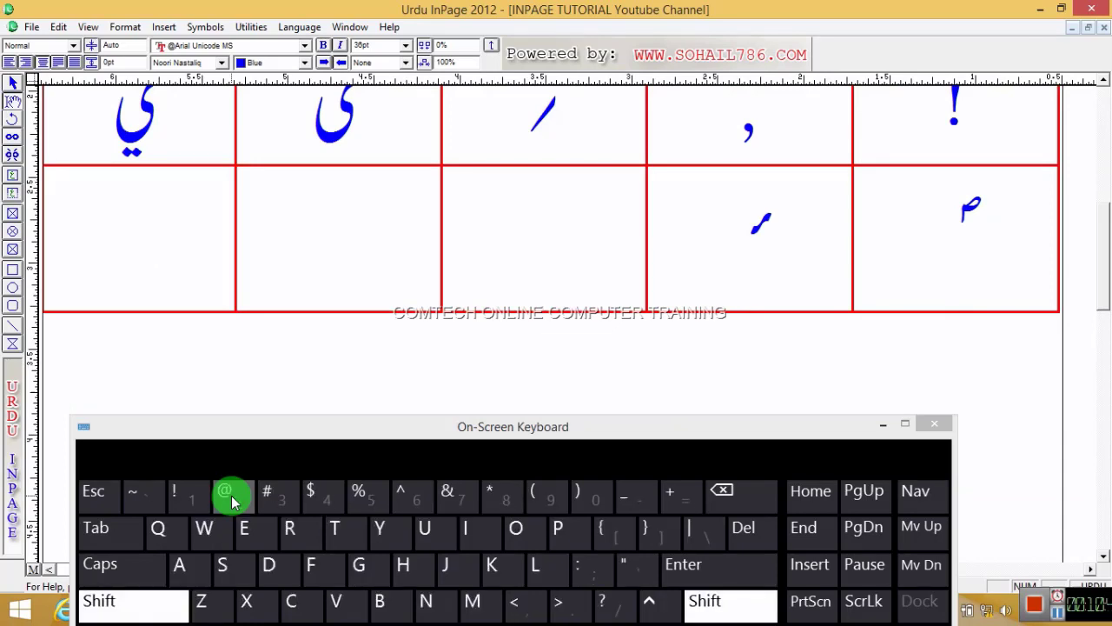
{"action": "left_click", "coordinate": [233, 502], "text": "shift"}
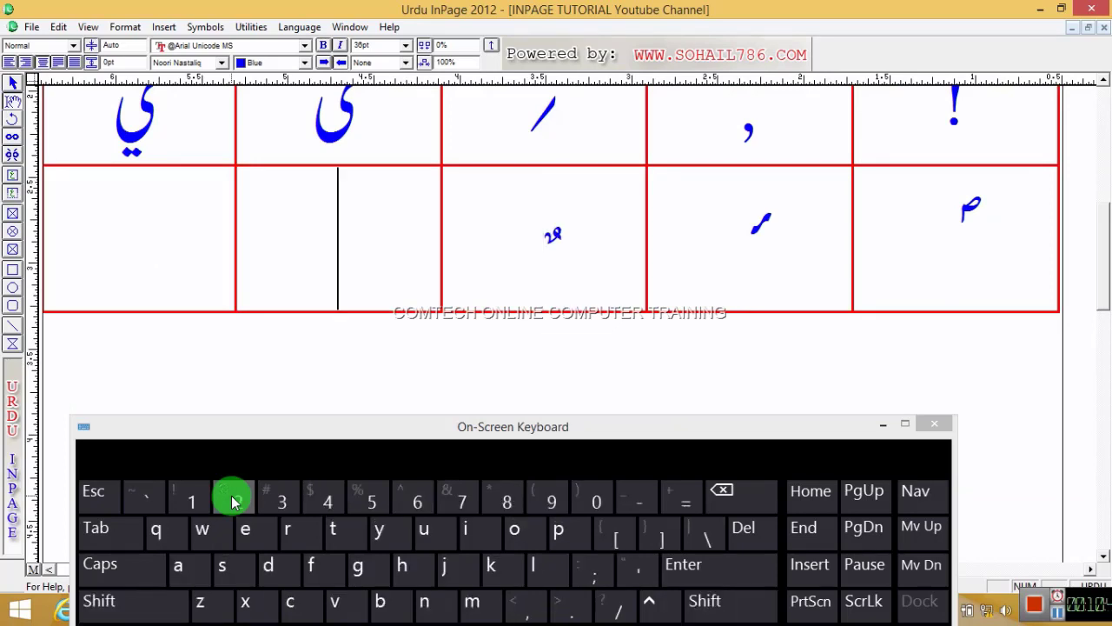
{"action": "left_click", "coordinate": [233, 501], "text": "shift"}
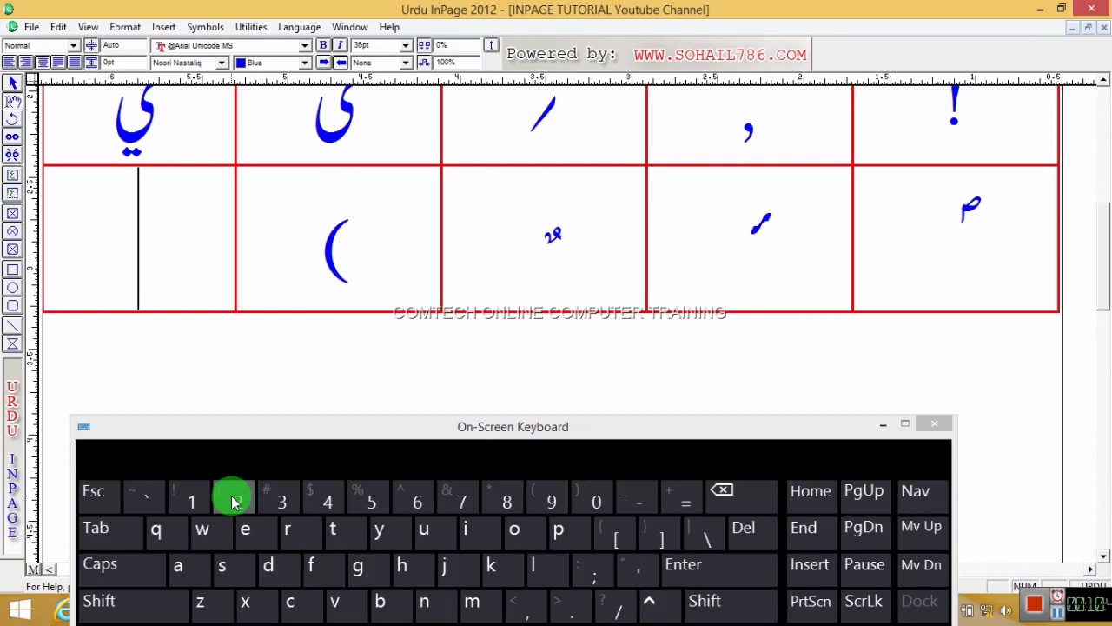
{"action": "left_click", "coordinate": [233, 502], "text": "shift"}
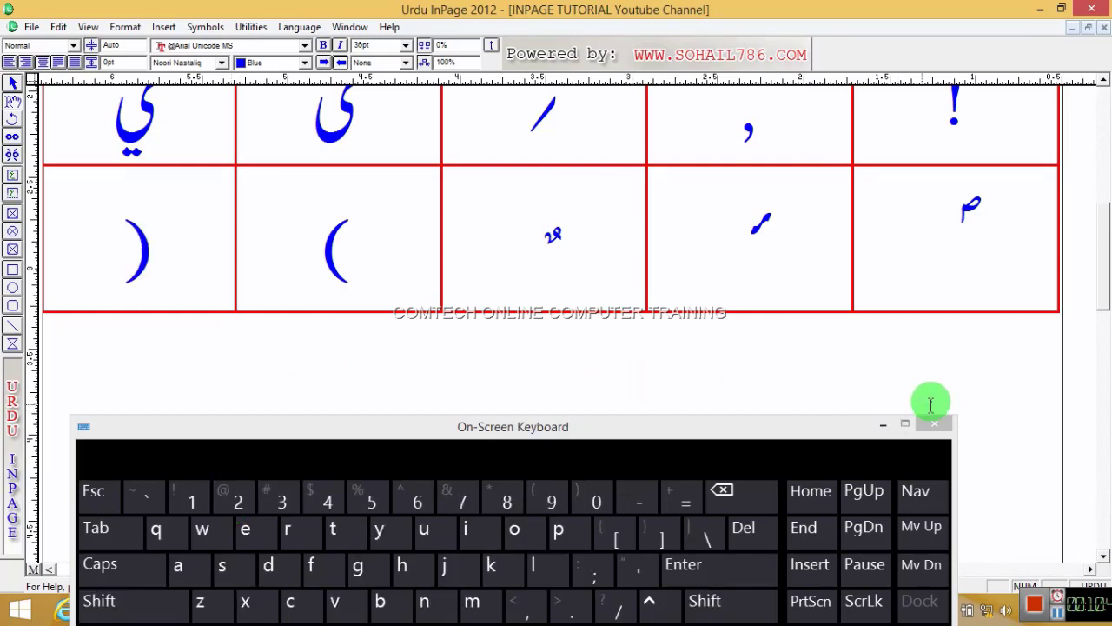
{"action": "scroll", "coordinate": [1102, 261], "scroll_direction": "up", "scroll_amount": 3}
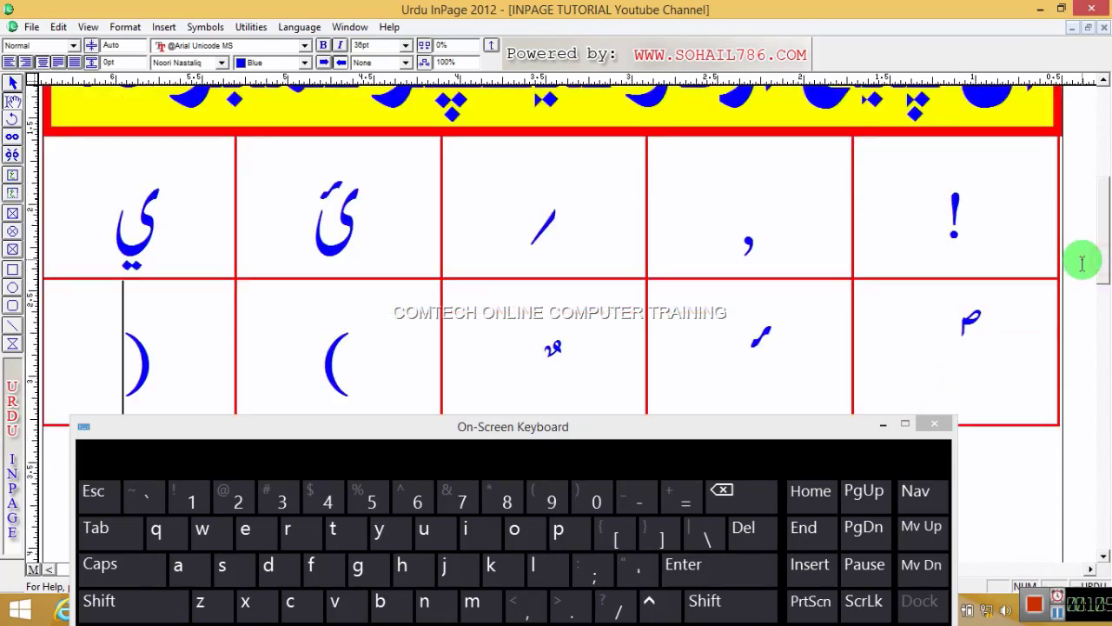
Move the On-Screen Keyboard down off the table, and apply Zakharif as the Urdu font to all ten cells
{"action": "left_click_drag", "start_coordinate": [720, 432], "coordinate": [726, 480]}
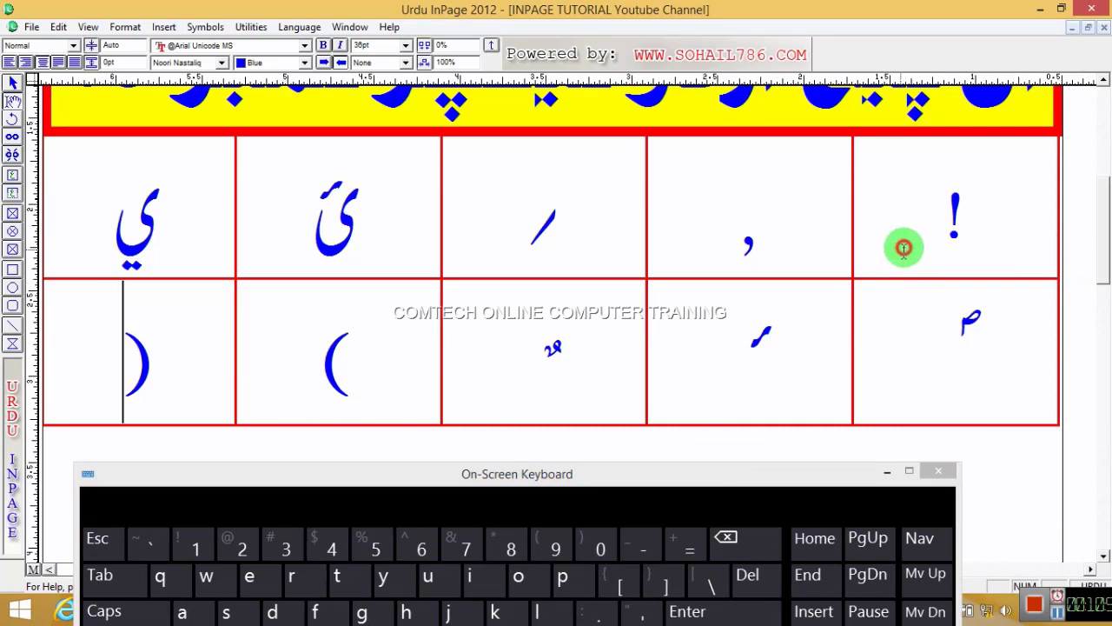
{"action": "left_click_drag", "start_coordinate": [933, 218], "coordinate": [111, 314]}
{"action": "left_click", "coordinate": [139, 179]}
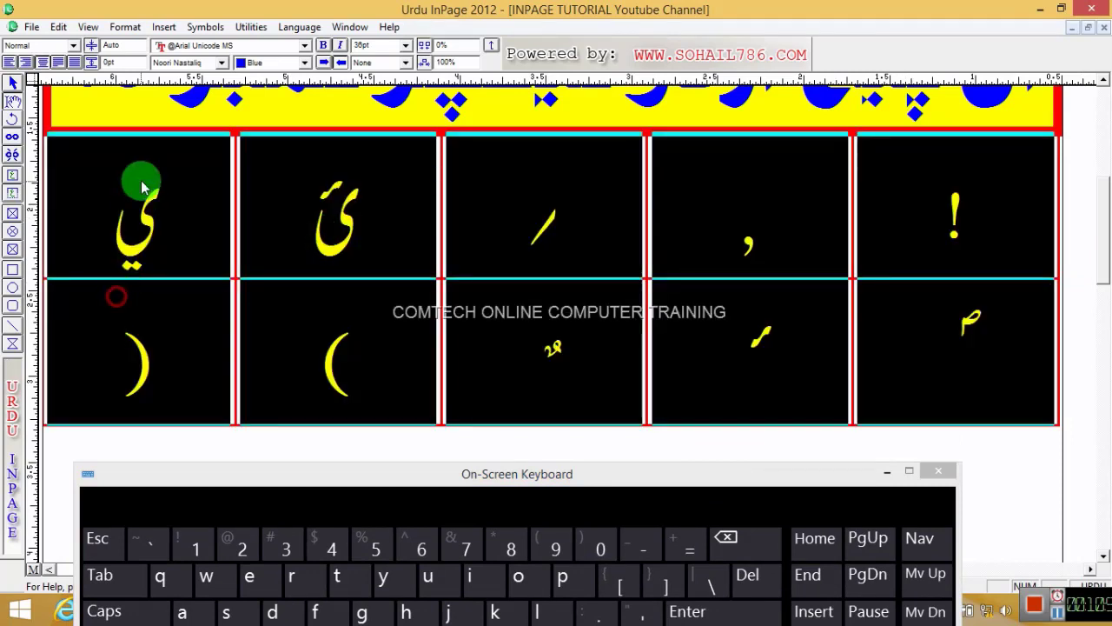
{"action": "right_click", "coordinate": [174, 187]}
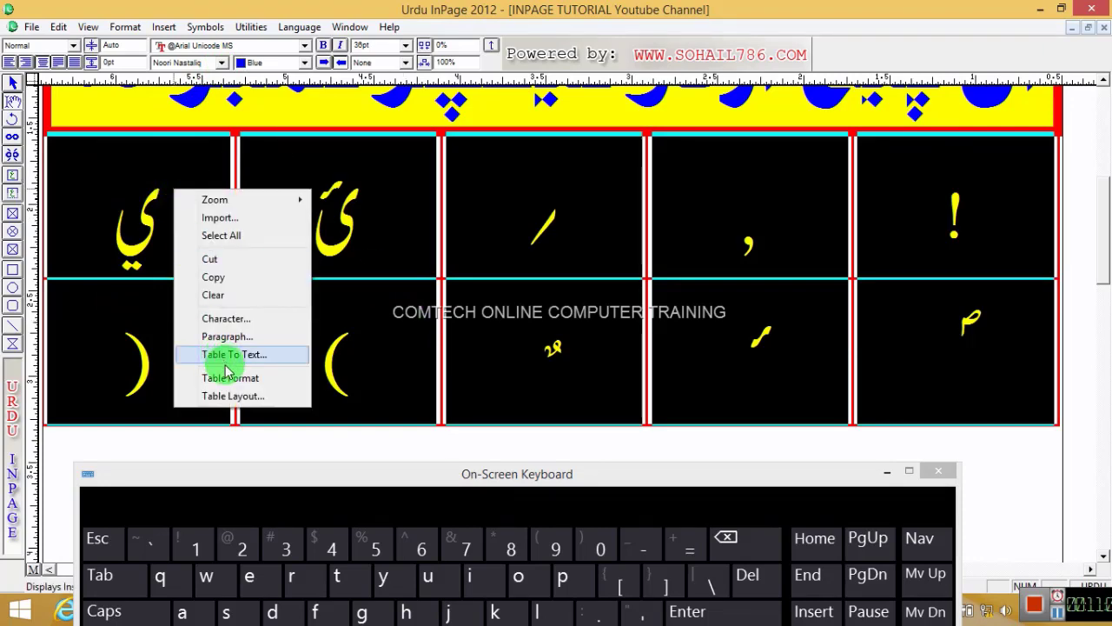
{"action": "left_click", "coordinate": [224, 318]}
{"action": "left_click", "coordinate": [606, 320]}
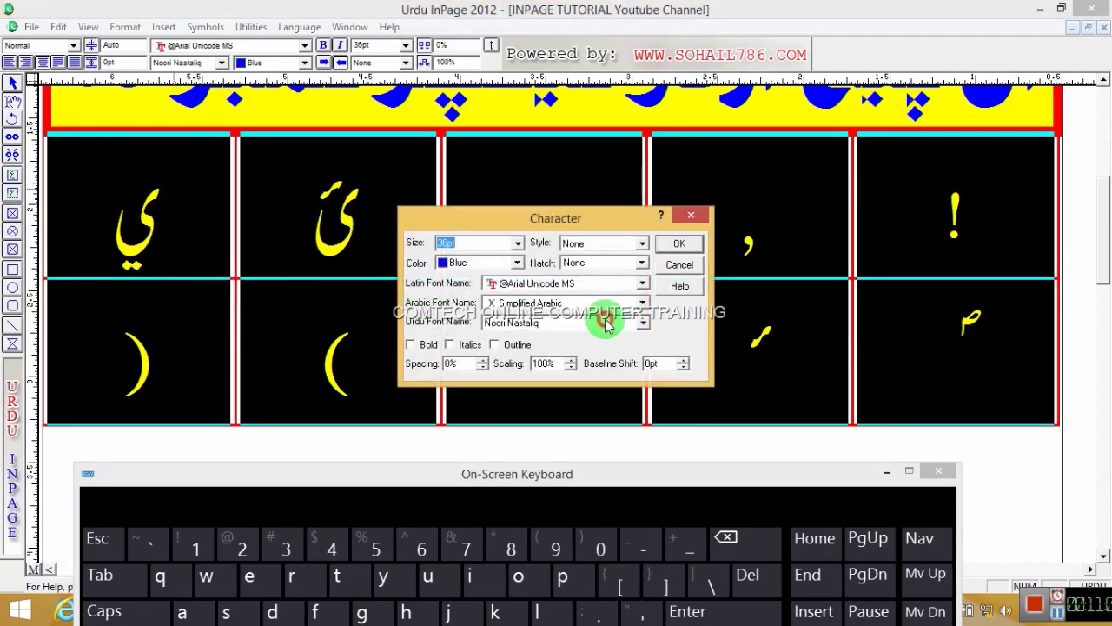
{"action": "left_click_drag", "start_coordinate": [645, 356], "coordinate": [648, 375]}
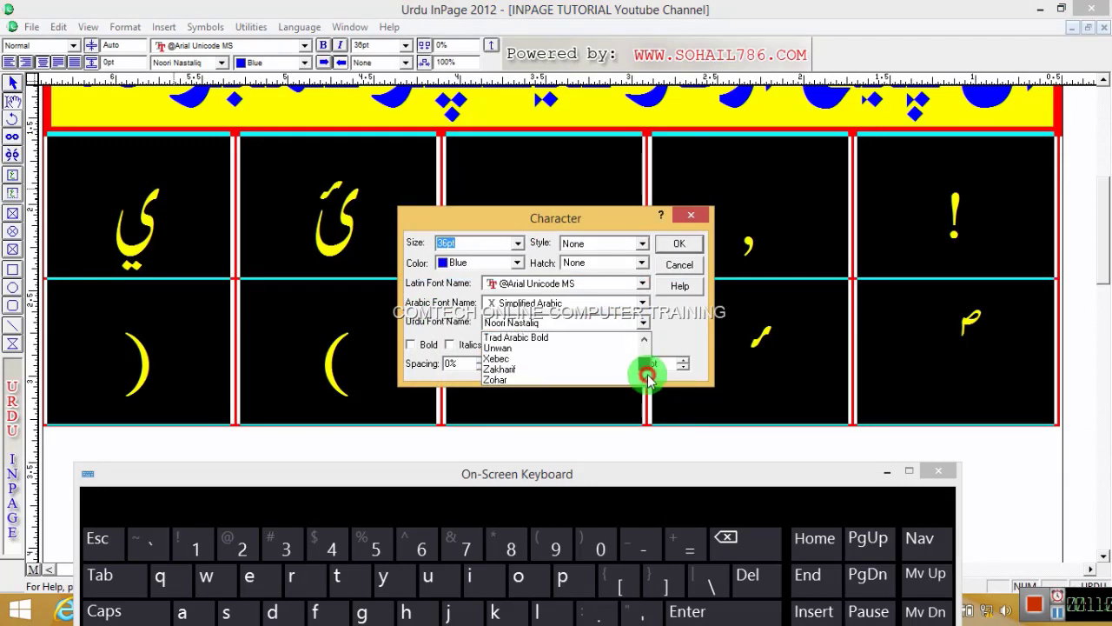
{"action": "left_click", "coordinate": [566, 368]}
{"action": "left_click", "coordinate": [679, 245]}
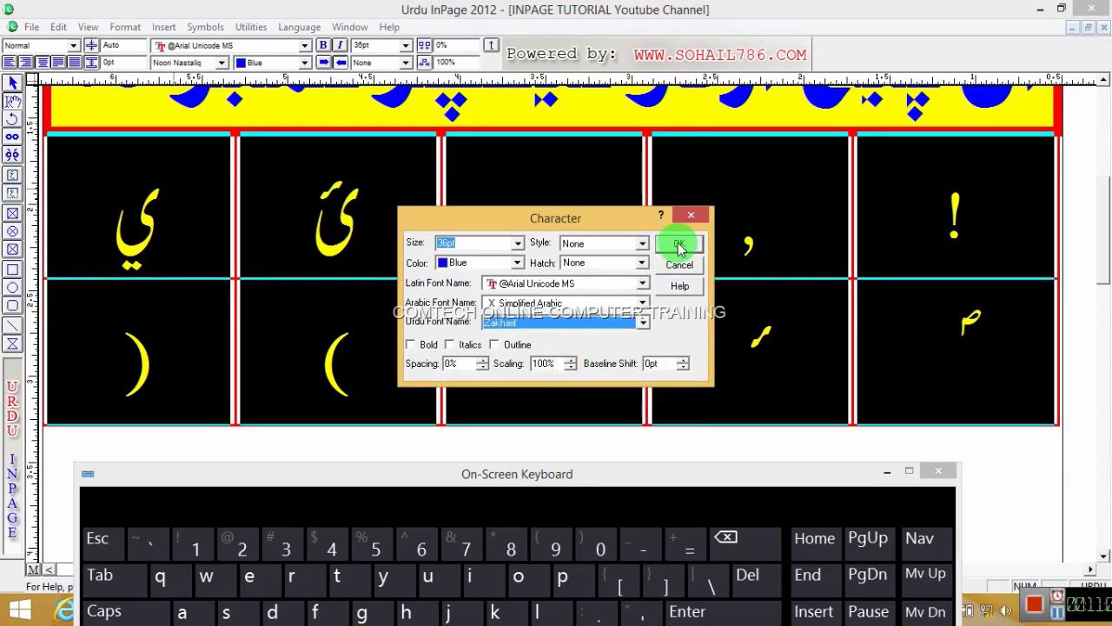
Examine the Zakharif symbols produced from the letters, punctuation and Urdu sign marks in both rows, highlighting individual ornaments
{"action": "left_click", "coordinate": [549, 231]}
{"action": "left_click", "coordinate": [599, 351]}
{"action": "left_click", "coordinate": [587, 355]}
{"action": "left_click", "coordinate": [632, 362]}
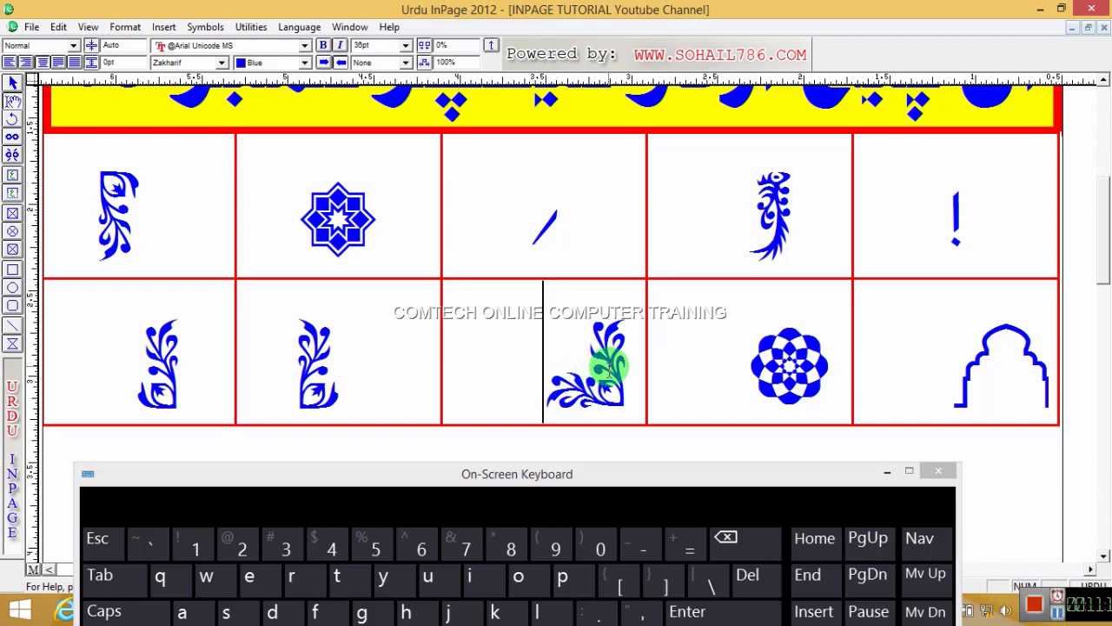
{"action": "double_click", "coordinate": [614, 370]}
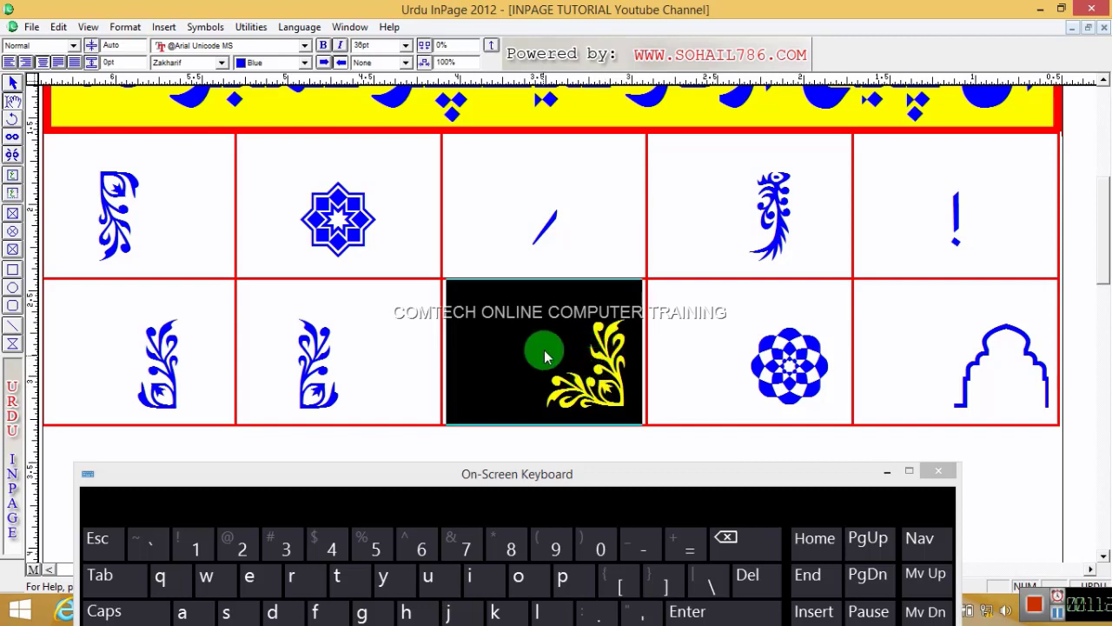
{"action": "left_click", "coordinate": [130, 351]}
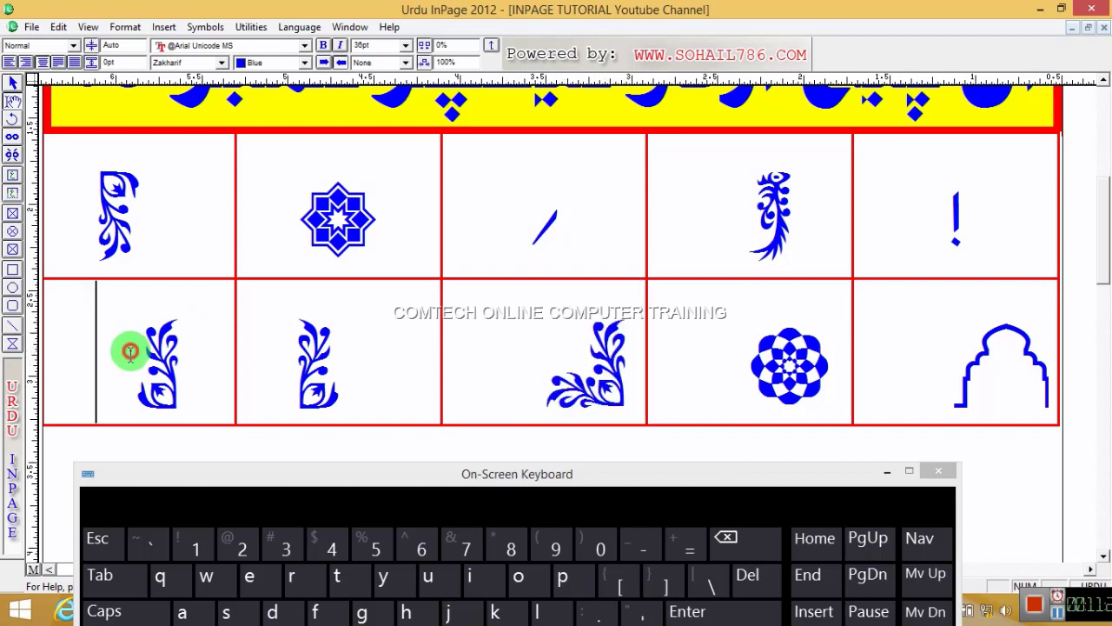
{"action": "left_click_drag", "start_coordinate": [130, 351], "coordinate": [169, 348]}
{"action": "left_click_drag", "start_coordinate": [92, 218], "coordinate": [144, 219]}
{"action": "left_click_drag", "start_coordinate": [706, 206], "coordinate": [777, 209]}
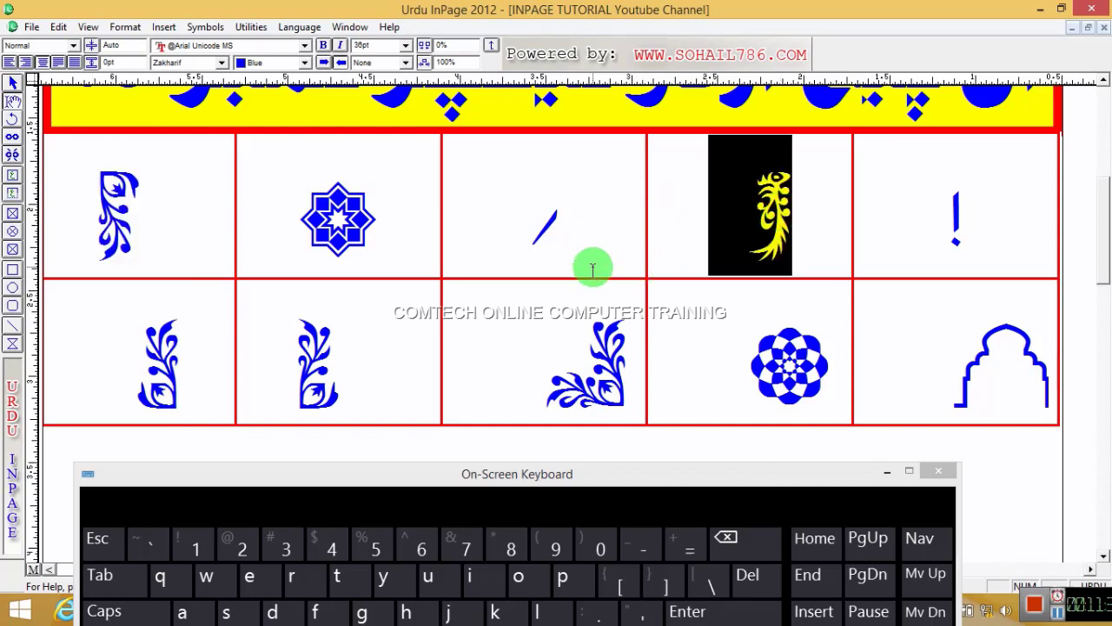
{"action": "left_click", "coordinate": [533, 274]}
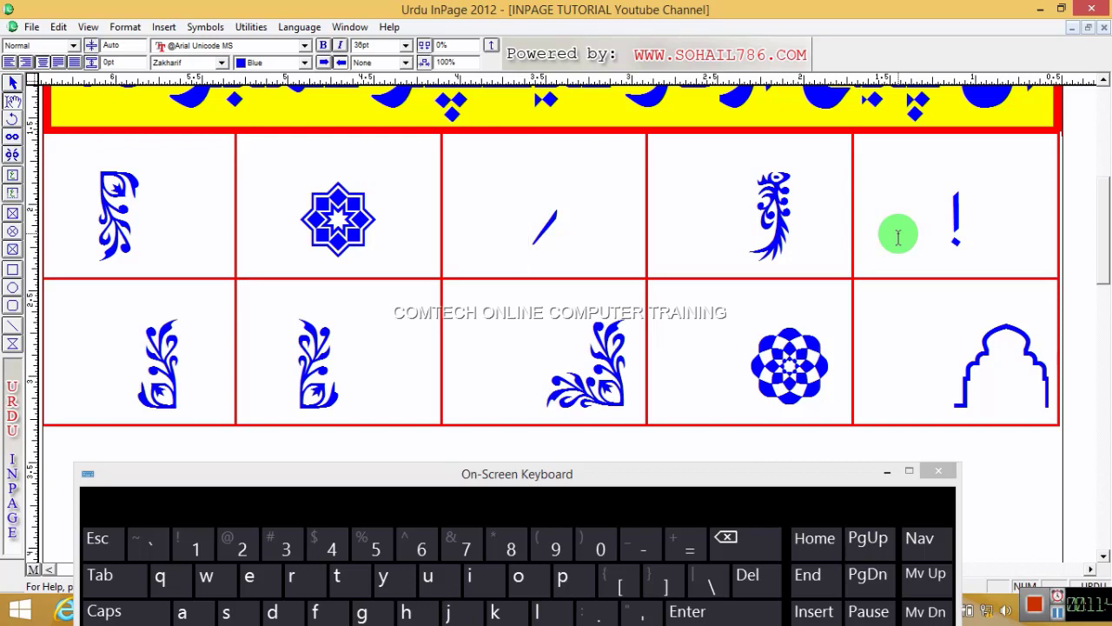
Set the Urdu font of all ten cells back to Noori Nastaliq and delete their contents
{"action": "left_click_drag", "start_coordinate": [909, 217], "coordinate": [219, 76]}
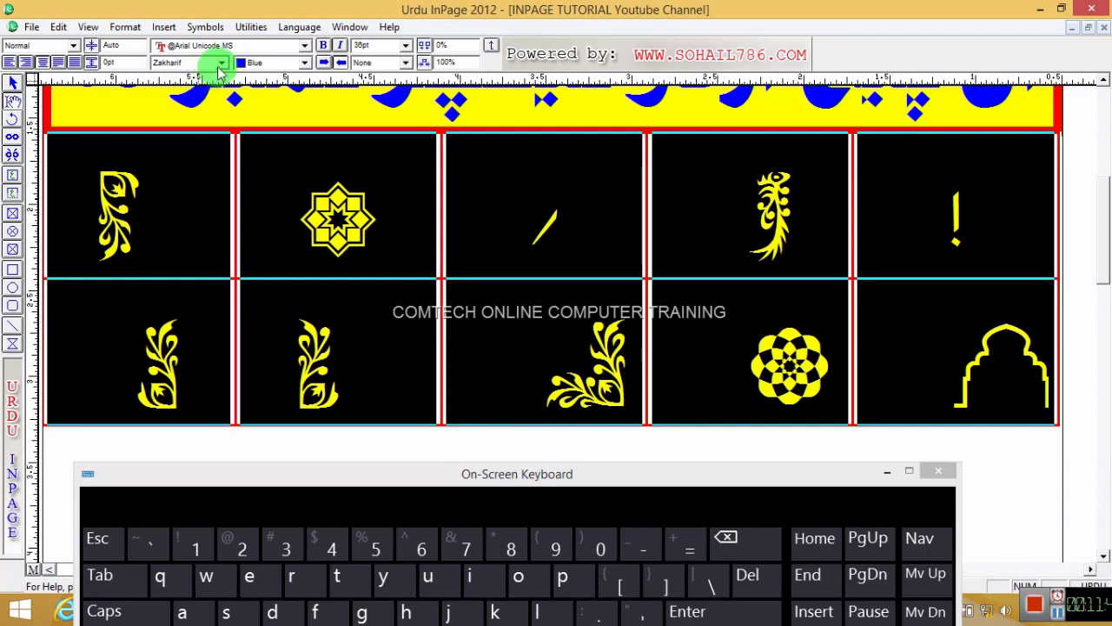
{"action": "left_click", "coordinate": [219, 68]}
{"action": "left_click_drag", "start_coordinate": [305, 132], "coordinate": [305, 71]}
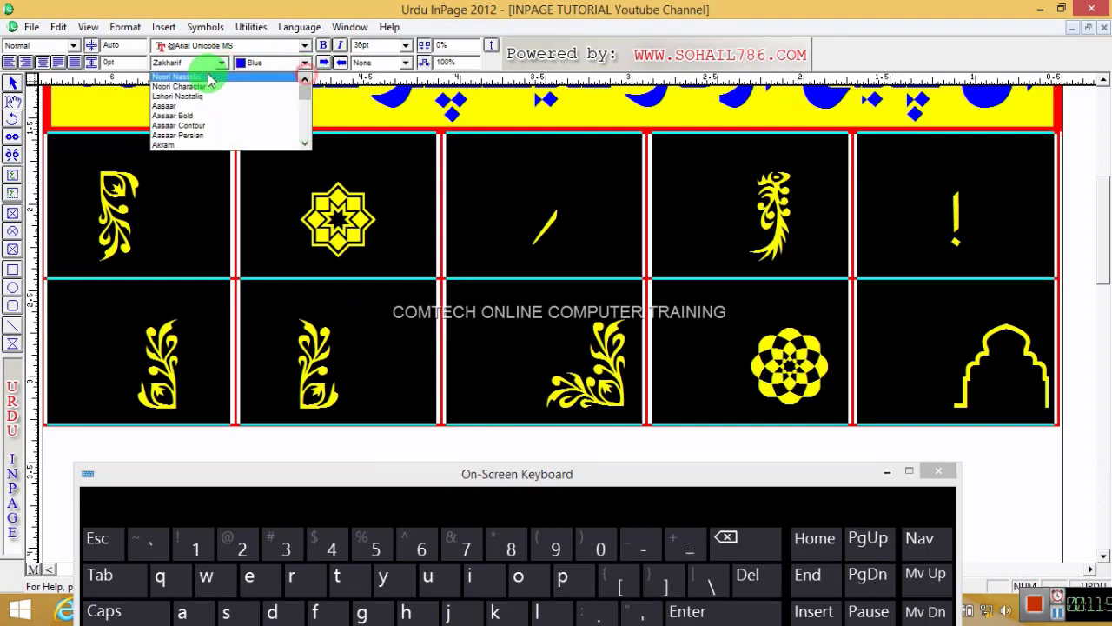
{"action": "left_click", "coordinate": [216, 78]}
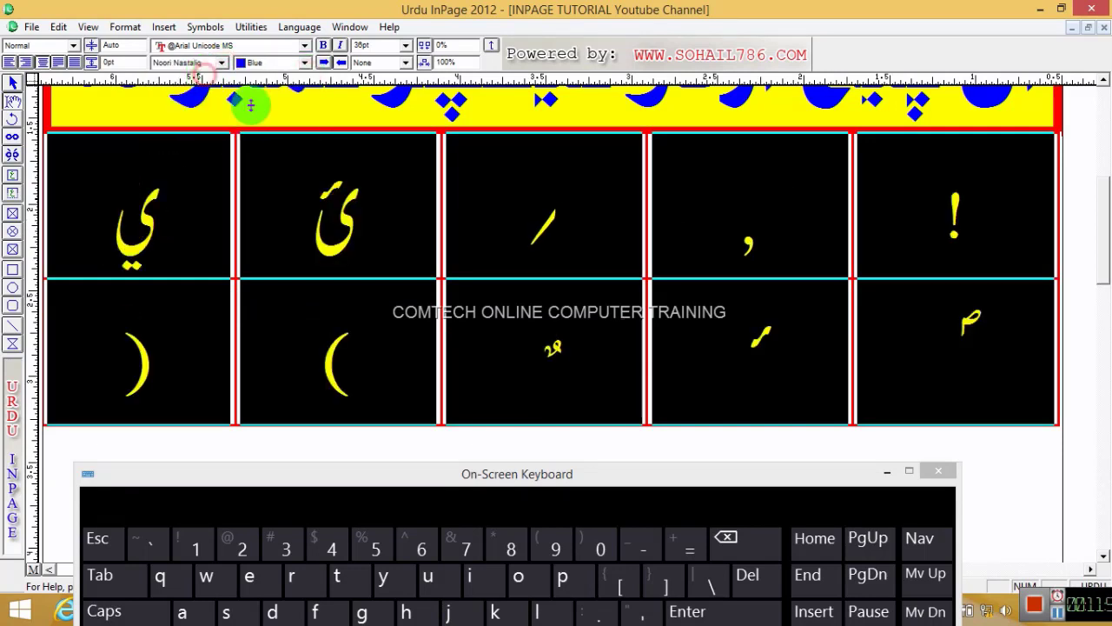
{"action": "left_click", "coordinate": [514, 285]}
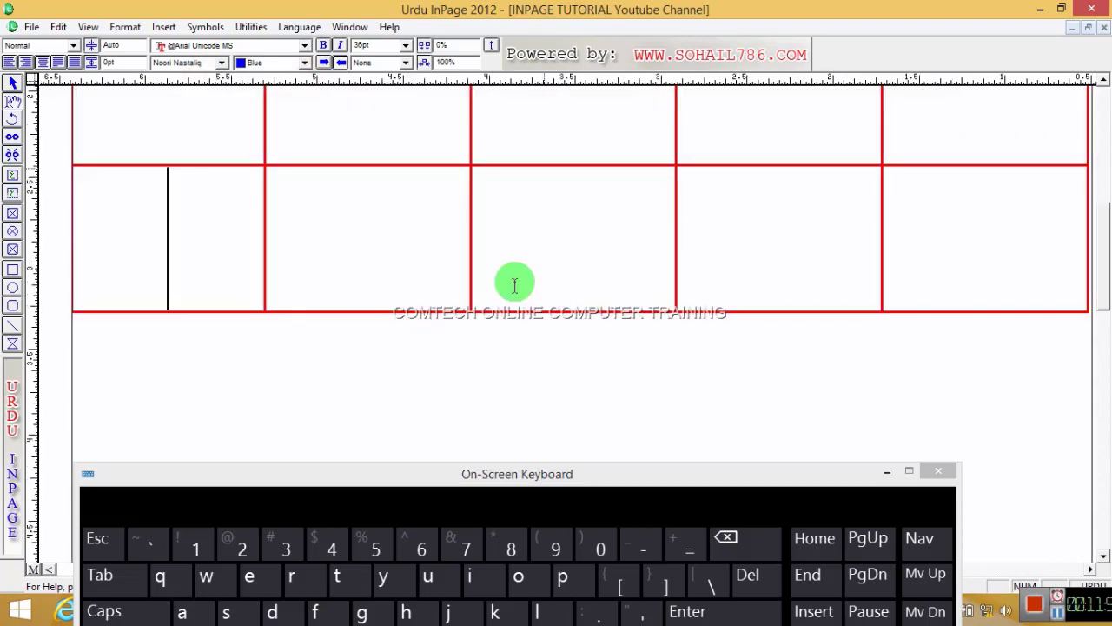
Fill the first row from its rightmost cell, going leftward, with the signs +, −, ×, ÷ and =
{"action": "left_click_drag", "start_coordinate": [1104, 247], "coordinate": [1102, 224]}
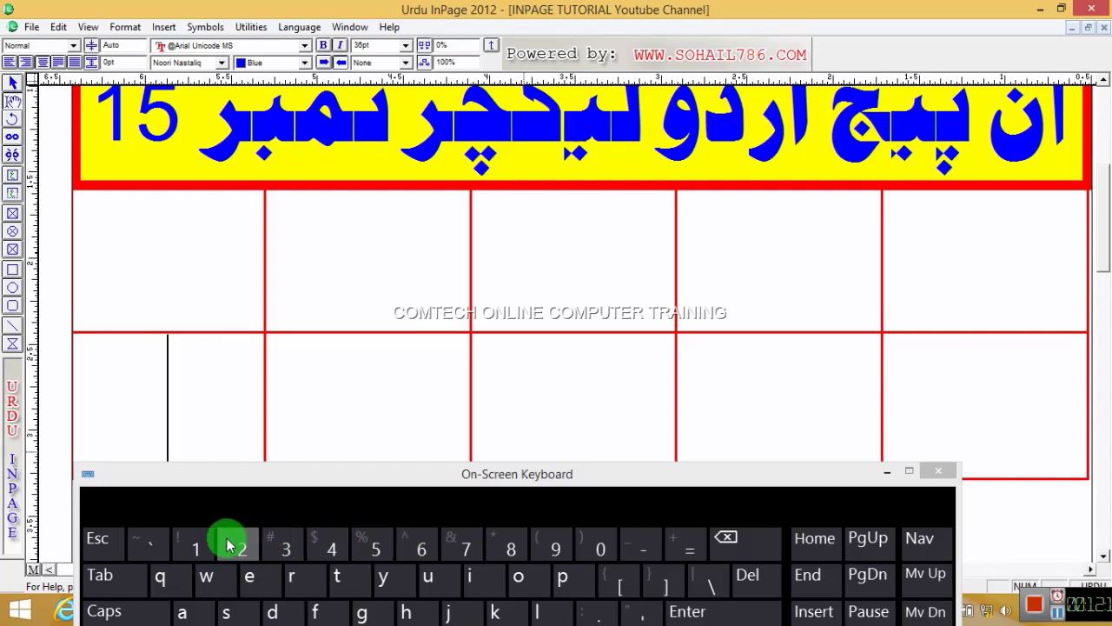
{"action": "left_click", "coordinate": [915, 283]}
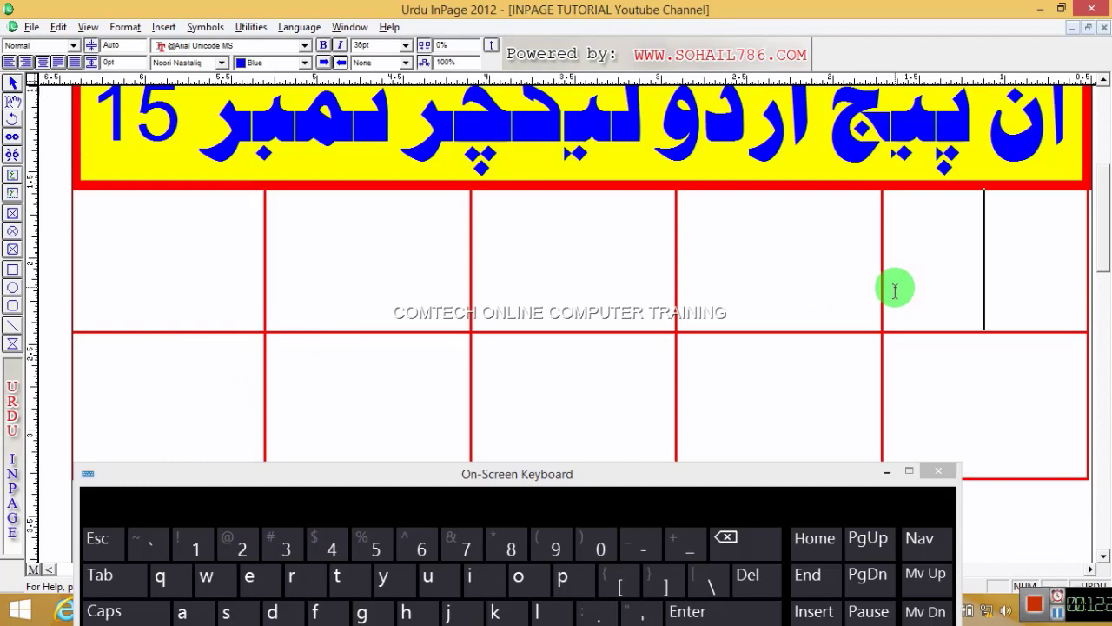
{"action": "type", "text": "+"}
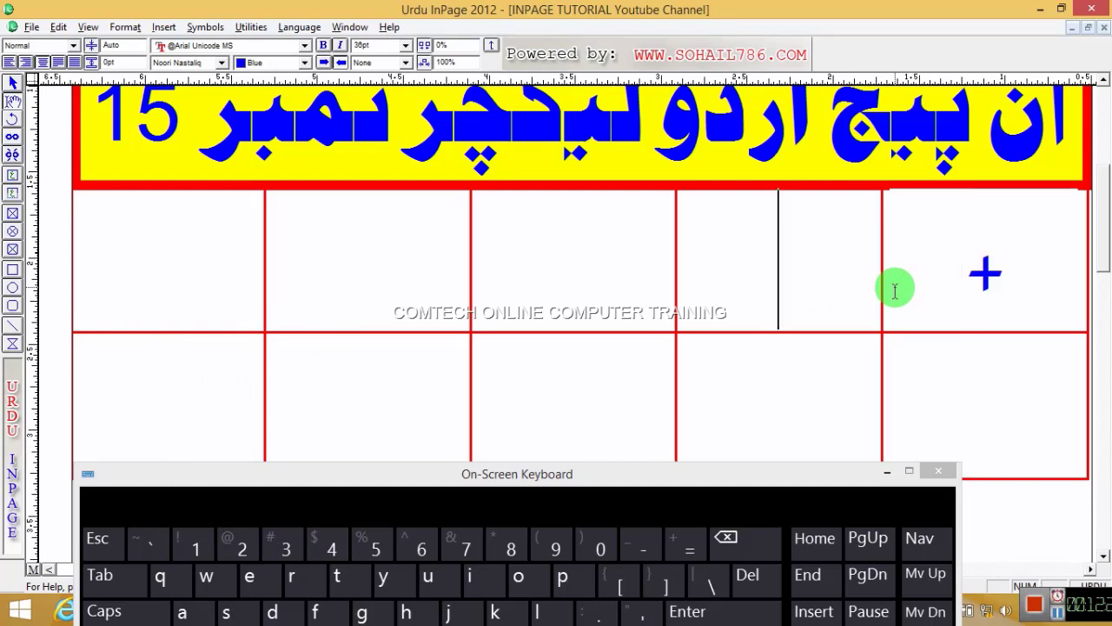
{"action": "key", "text": "Tab"}
{"action": "type", "text": "-"}
{"action": "key", "text": "Tab"}
{"action": "type", "text": "×"}
{"action": "key", "text": "Tab"}
{"action": "type", "text": "÷"}
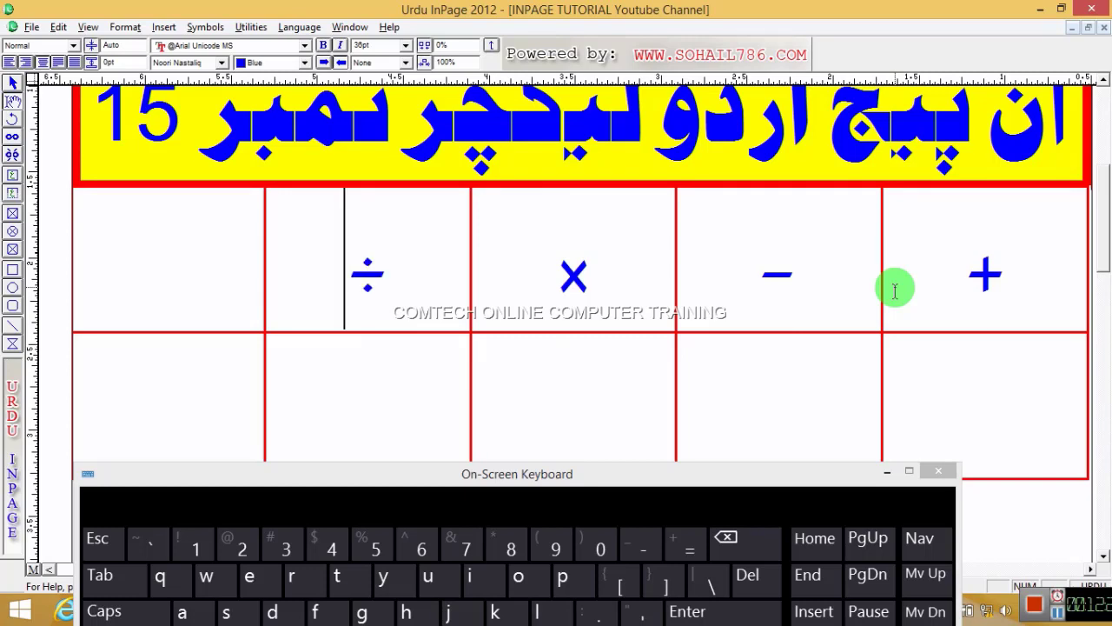
{"action": "key", "text": "Tab"}
{"action": "type", "text": "="}
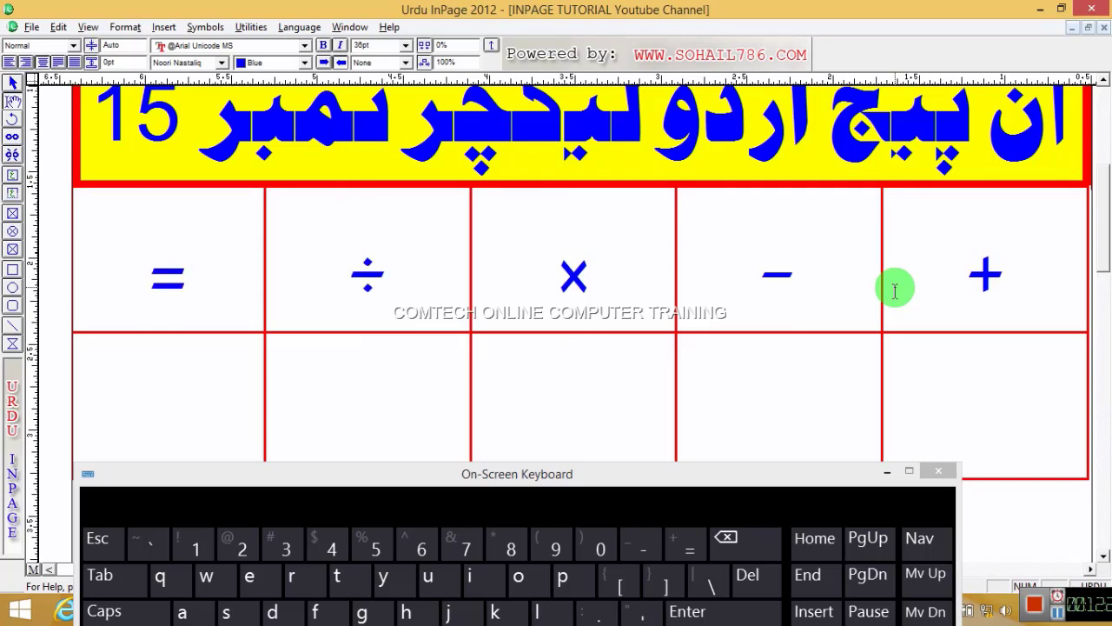
Fill the second row from its rightmost cell with %, ☆, /, six dots (......) and the ornate parenthesis ﴾
{"action": "key", "text": "Tab"}
{"action": "type", "text": "%"}
{"action": "key", "text": "Tab"}
{"action": "type", "text": "☆"}
{"action": "key", "text": "Tab"}
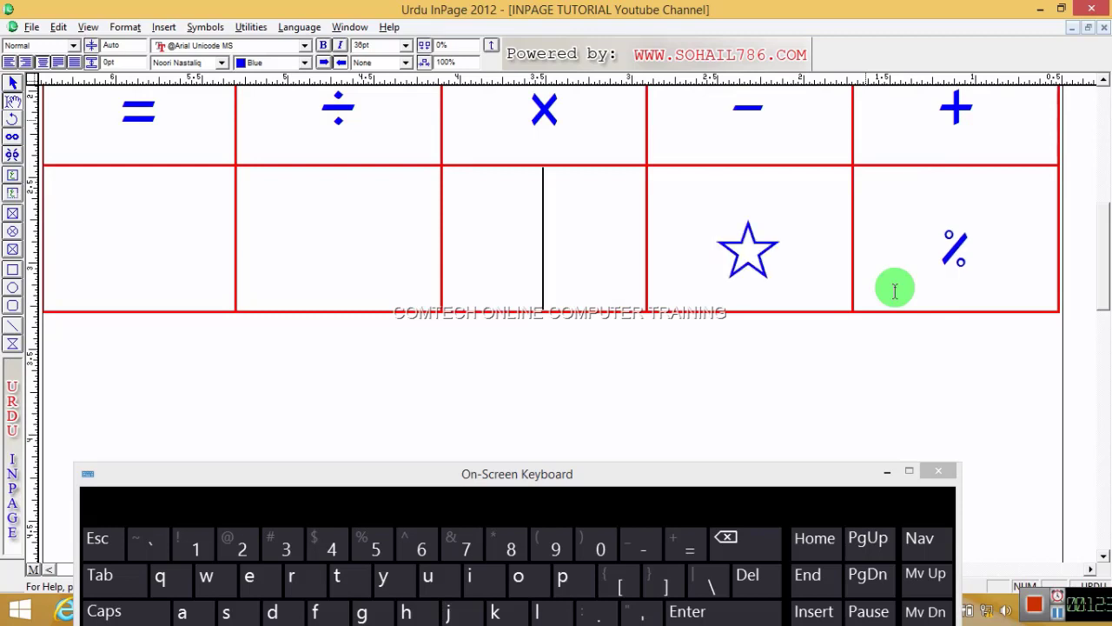
{"action": "type", "text": "/ "}
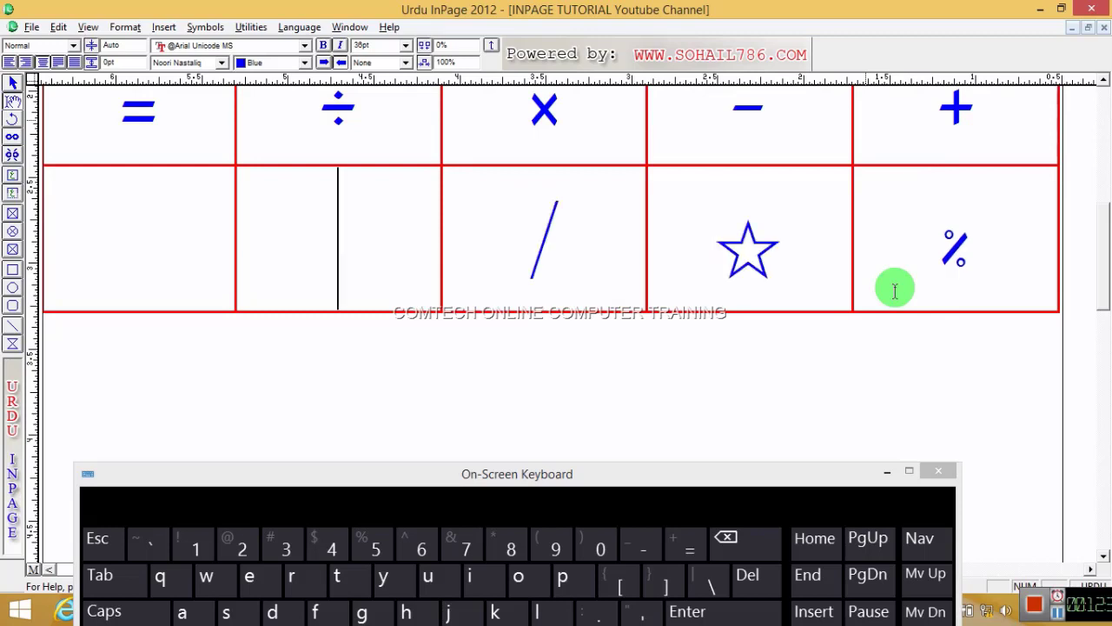
{"action": "type", "text": "......"}
{"action": "key", "text": "Tab"}
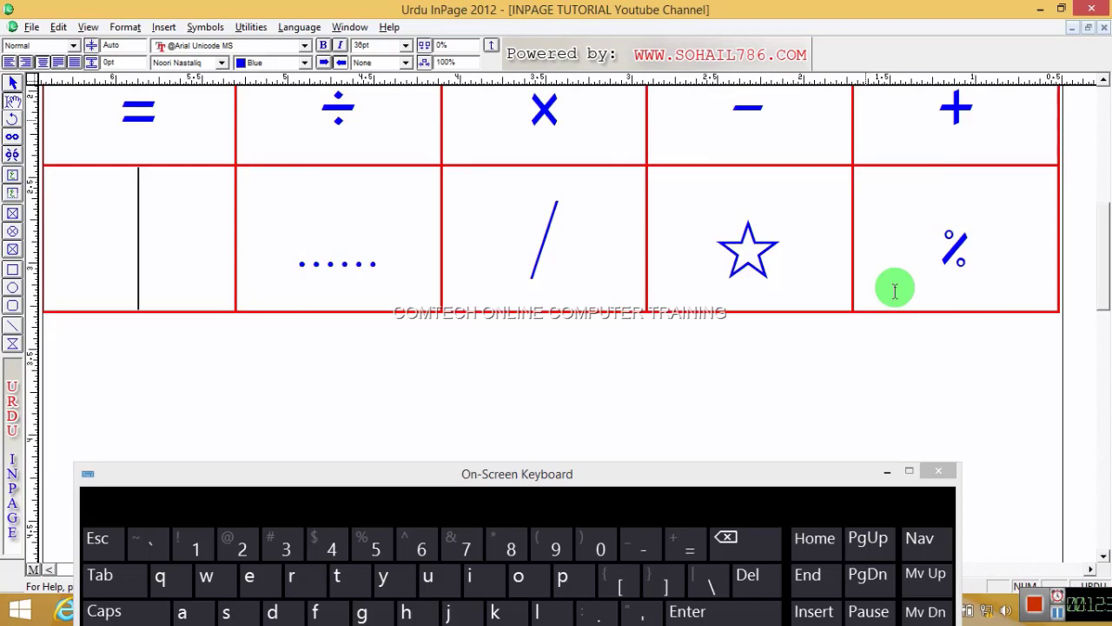
{"action": "type", "text": "﴾"}
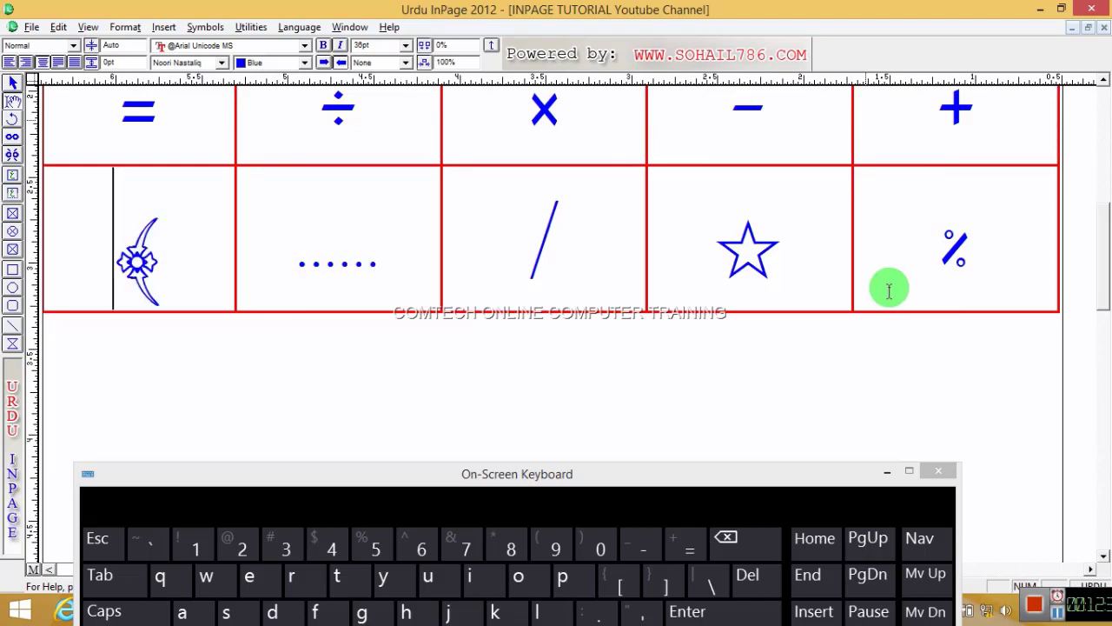
Select all ten cells with the arithmetic signs and set their Urdu font to Zakharif
{"action": "scroll", "coordinate": [1100, 229], "scroll_direction": "up", "scroll_amount": 3}
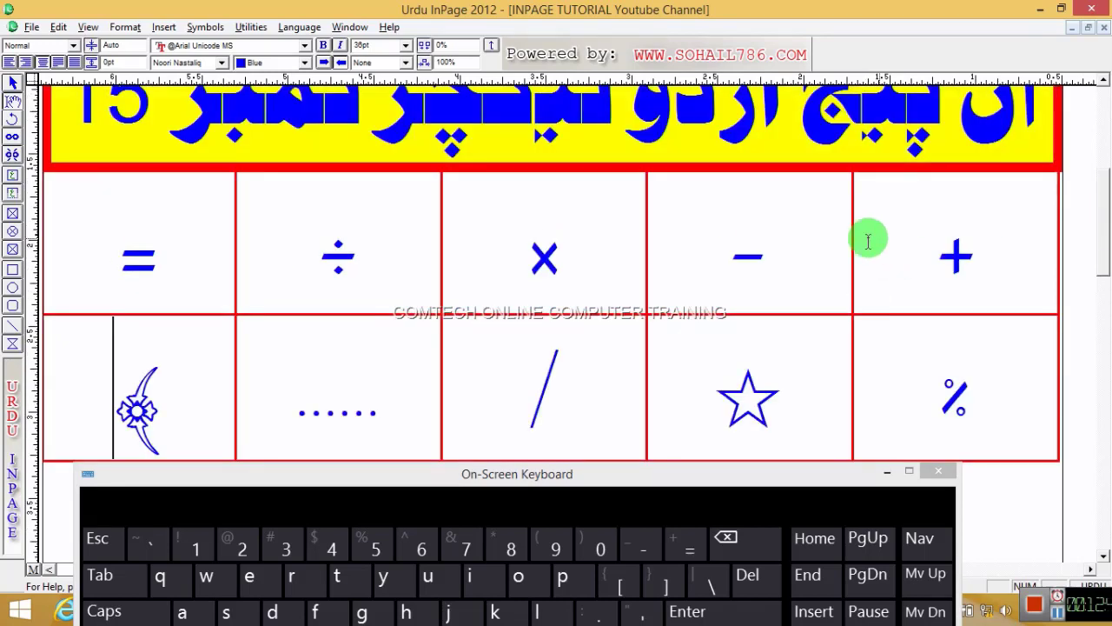
{"action": "left_click_drag", "start_coordinate": [939, 236], "coordinate": [81, 362]}
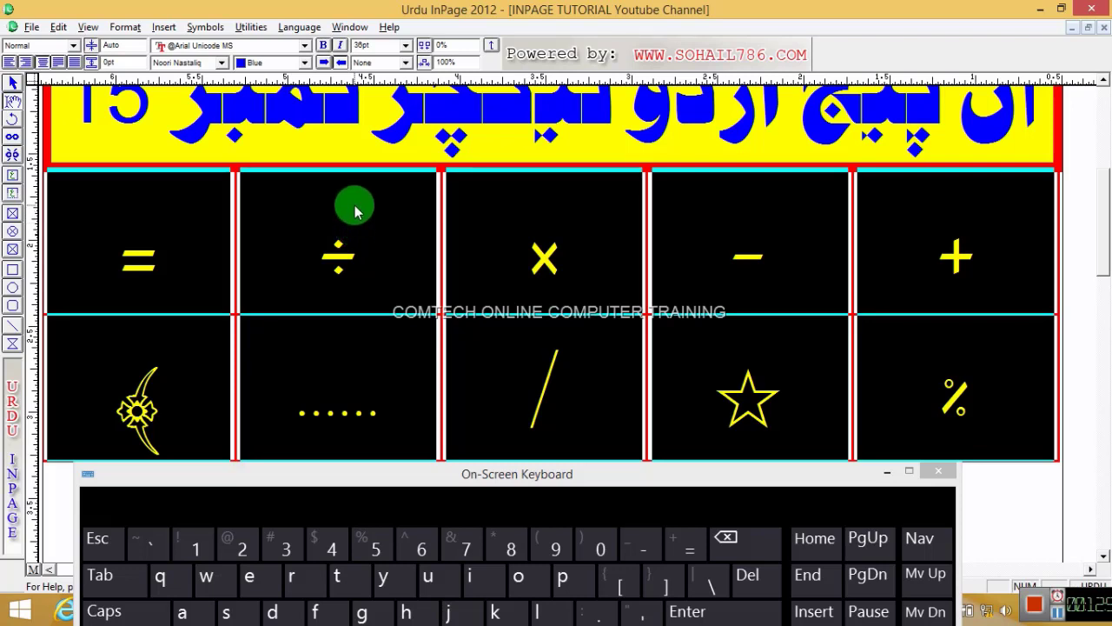
{"action": "left_click", "coordinate": [223, 63]}
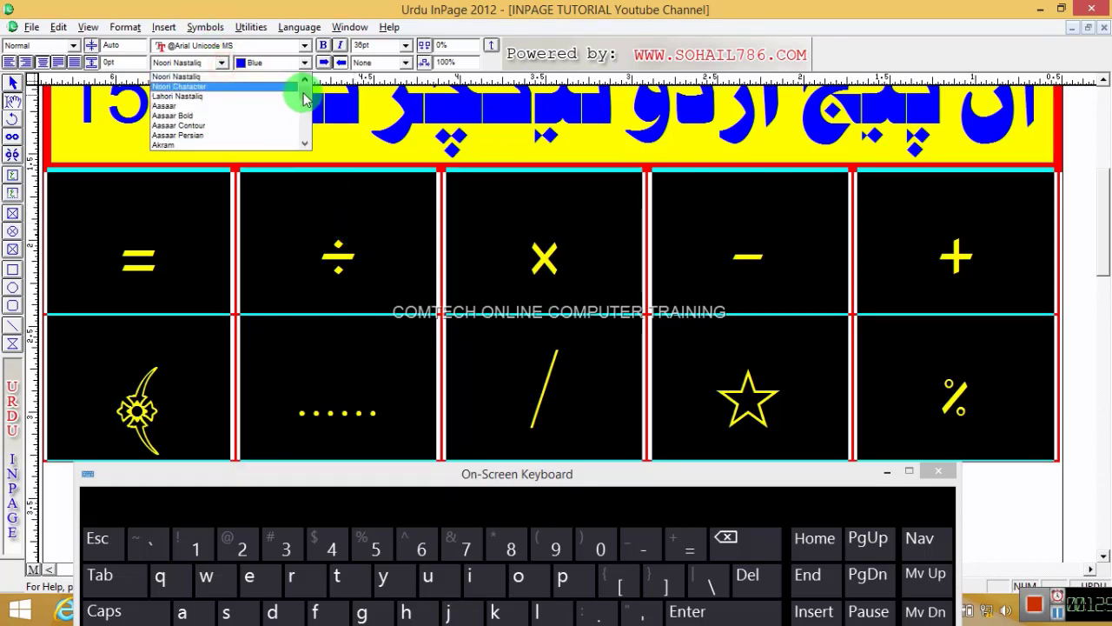
{"action": "left_click_drag", "start_coordinate": [304, 90], "coordinate": [304, 142]}
{"action": "left_click", "coordinate": [202, 138]}
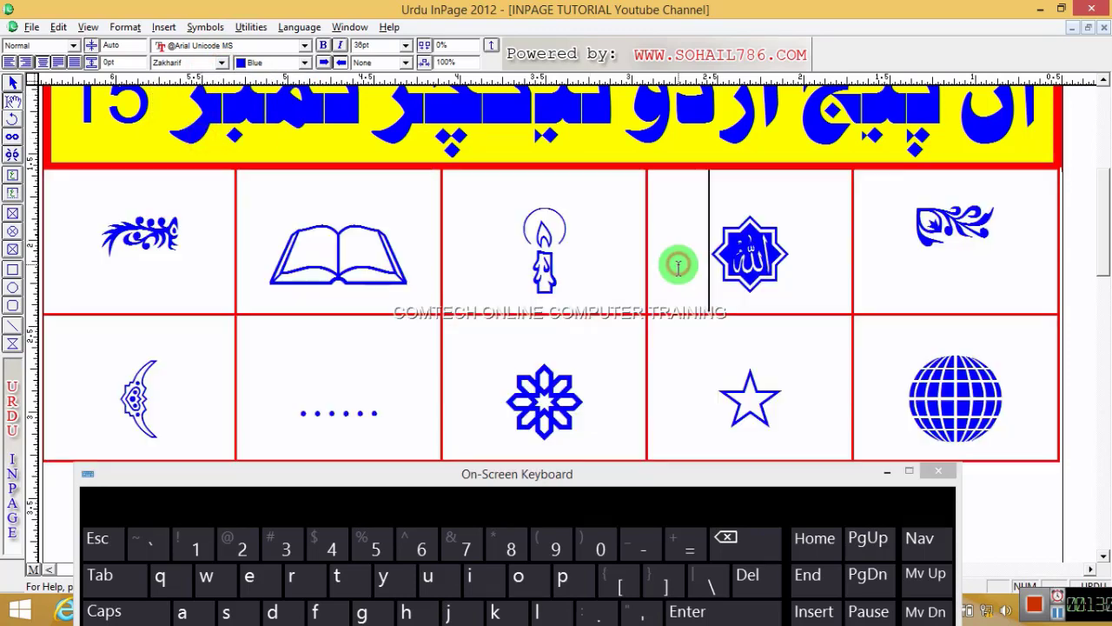
{"action": "left_click", "coordinate": [676, 263]}
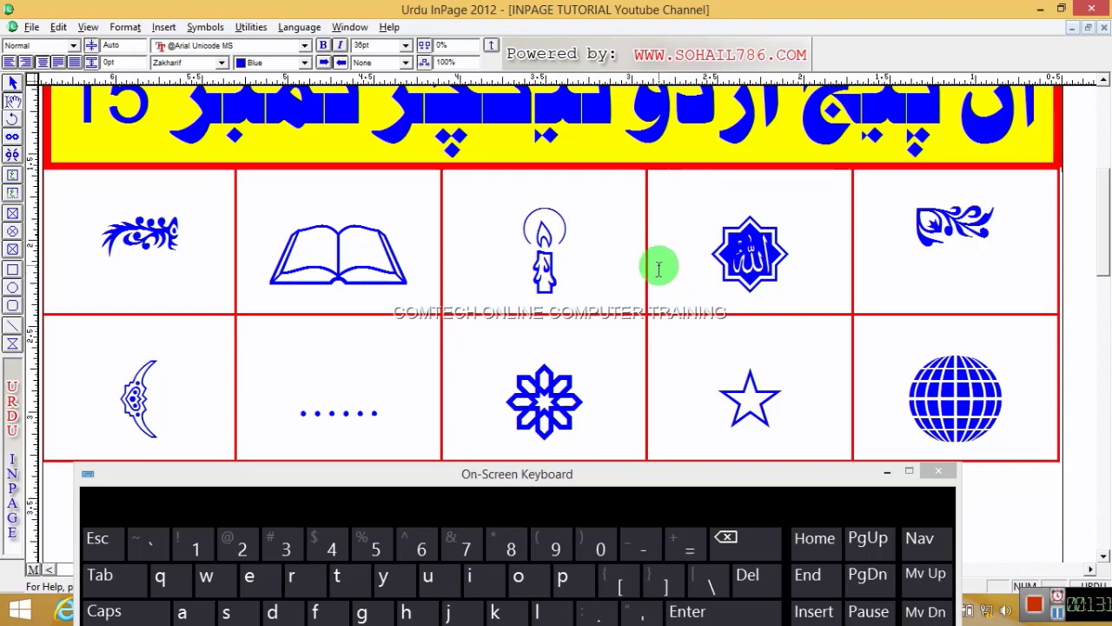
Examine the Zakharif symbols produced from the arithmetic signs, percent sign and star, highlighting individual symbols and finally the whole table
{"action": "left_click_drag", "start_coordinate": [733, 249], "coordinate": [808, 256]}
{"action": "left_click", "coordinate": [799, 257]}
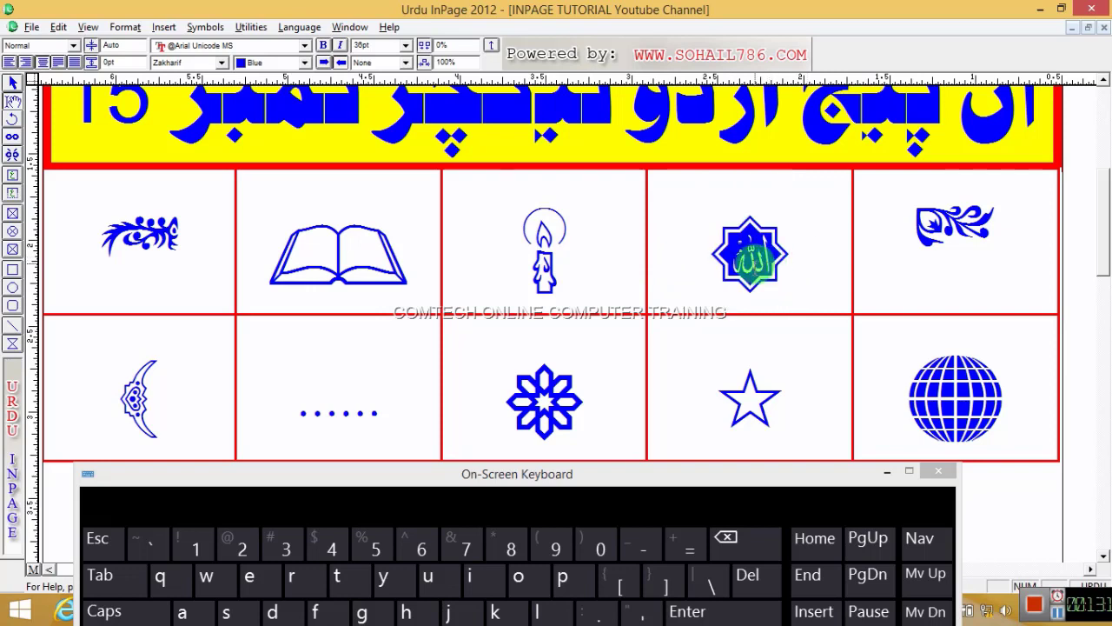
{"action": "left_click_drag", "start_coordinate": [577, 238], "coordinate": [517, 254]}
{"action": "left_click", "coordinate": [586, 251]}
{"action": "left_click", "coordinate": [569, 249]}
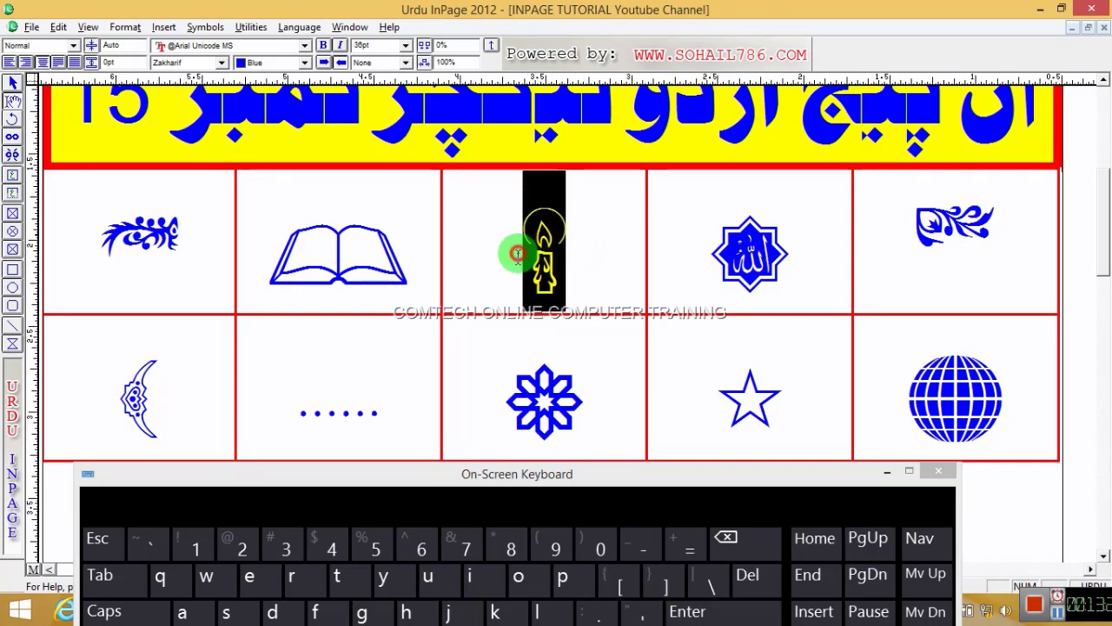
{"action": "left_click", "coordinate": [391, 278]}
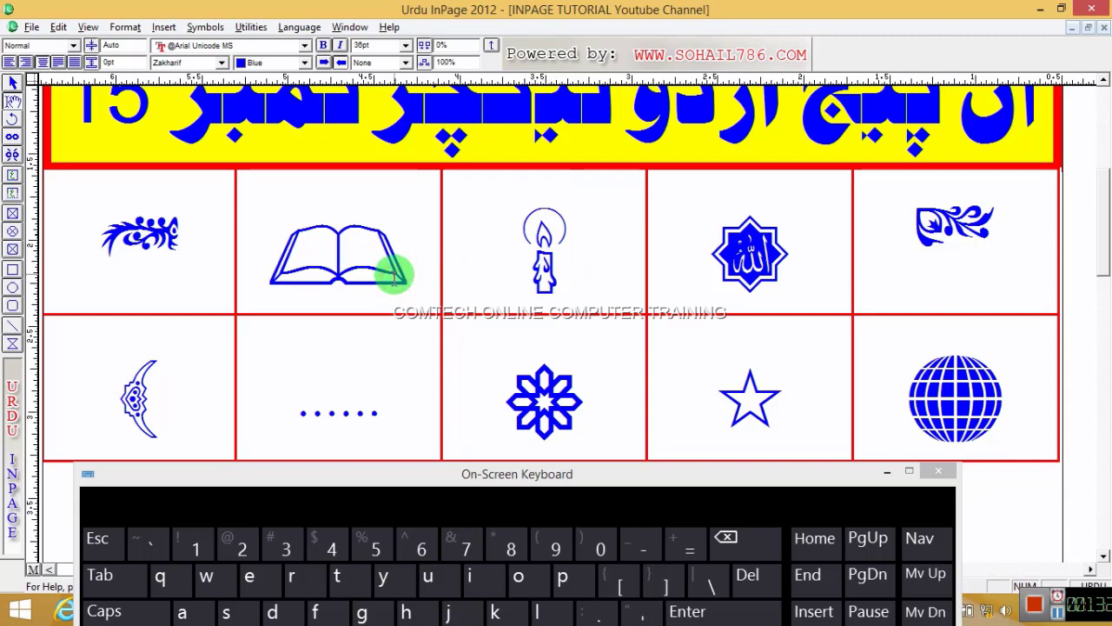
{"action": "left_click_drag", "start_coordinate": [397, 256], "coordinate": [295, 255]}
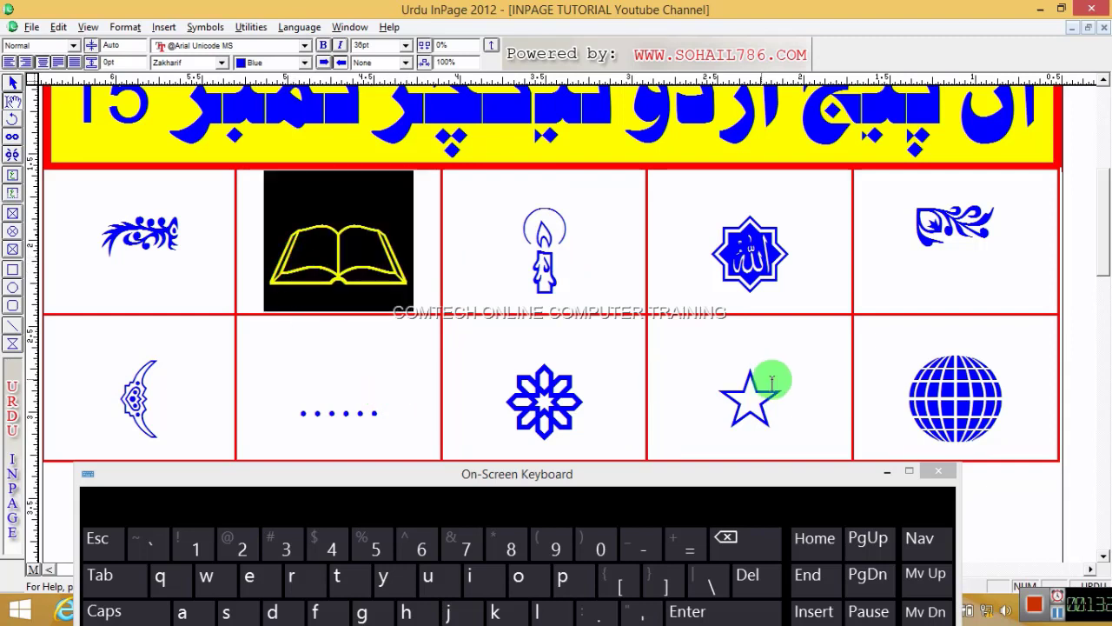
{"action": "left_click", "coordinate": [960, 402]}
{"action": "mouse_move", "coordinate": [961, 402]}
{"action": "left_mouse_down"}
{"action": "mouse_move", "coordinate": [884, 397]}
{"action": "mouse_move", "coordinate": [949, 409]}
{"action": "left_mouse_up"}
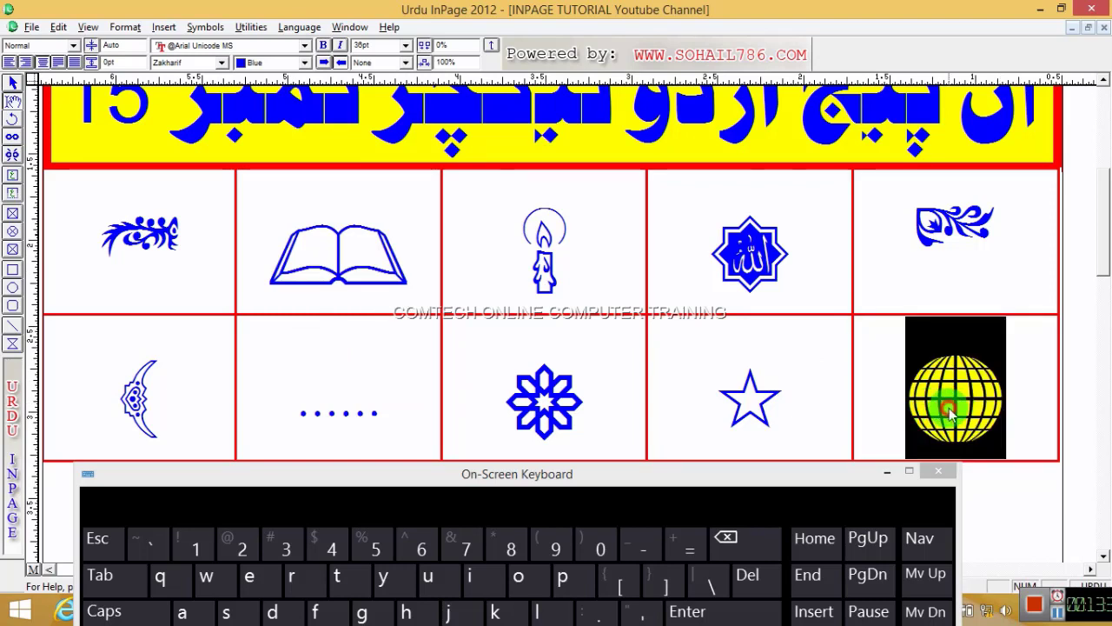
{"action": "left_click", "coordinate": [949, 246]}
{"action": "left_click_drag", "start_coordinate": [788, 390], "coordinate": [706, 394]}
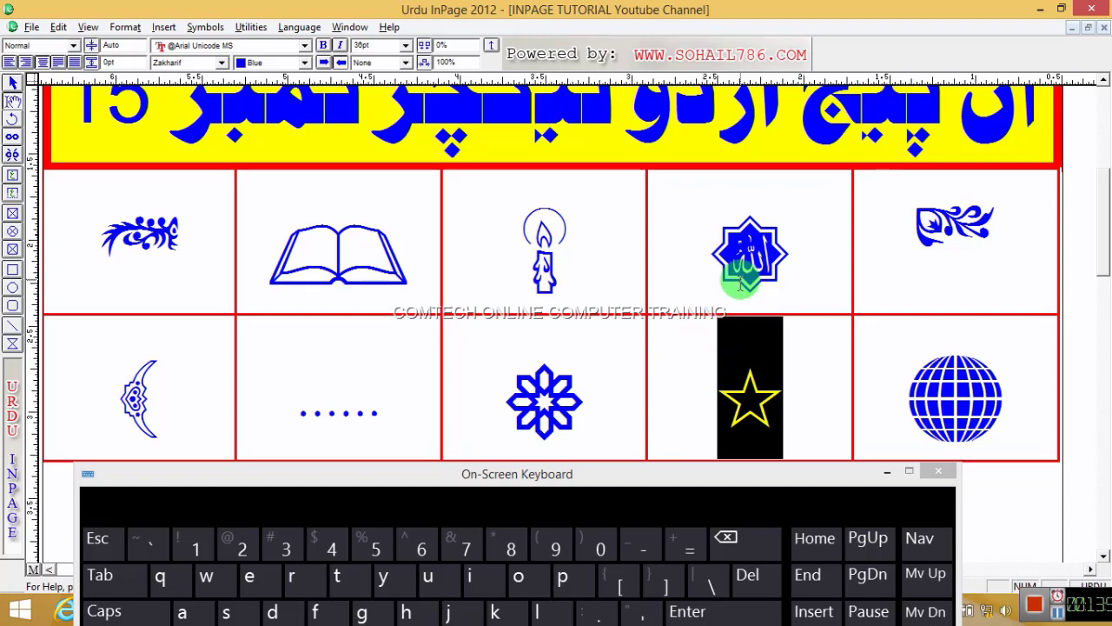
{"action": "left_click_drag", "start_coordinate": [890, 241], "coordinate": [107, 360]}
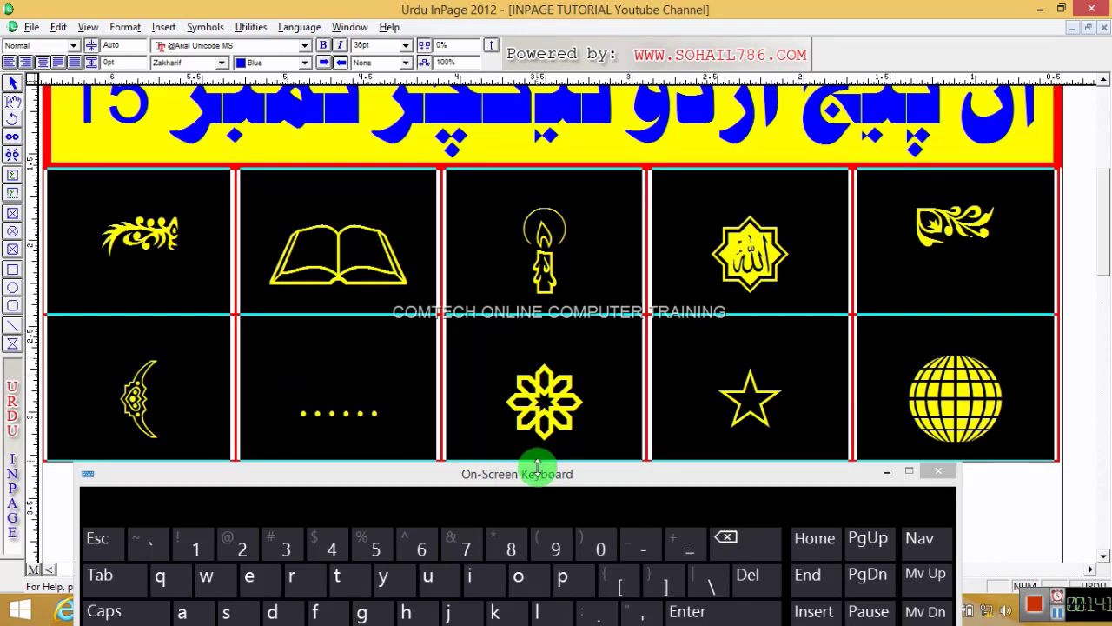
Move the On-Screen Keyboard up until its bottom row shows, and indicate the Ctrl key on it
{"action": "left_click_drag", "start_coordinate": [539, 476], "coordinate": [536, 365]}
{"action": "left_click", "coordinate": [865, 404]}
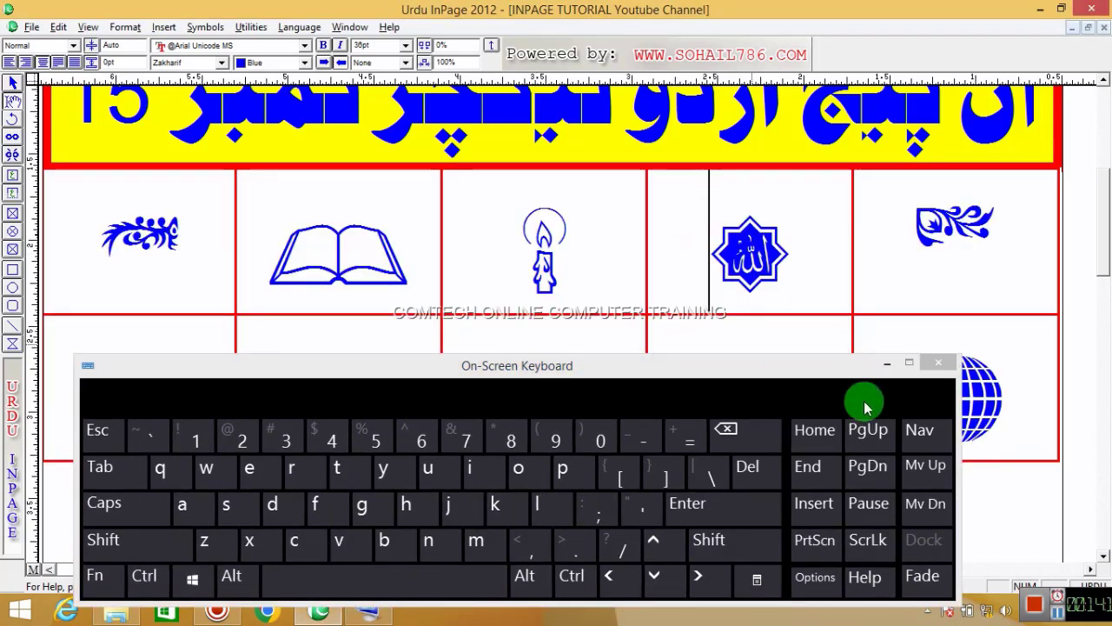
{"action": "key", "text": "ctrl"}
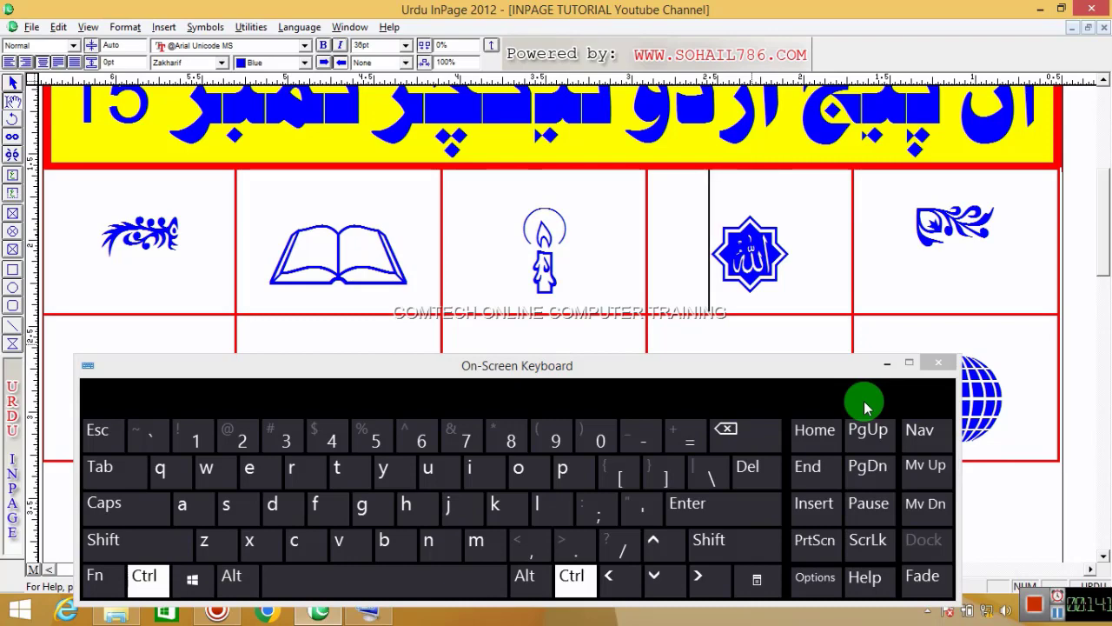